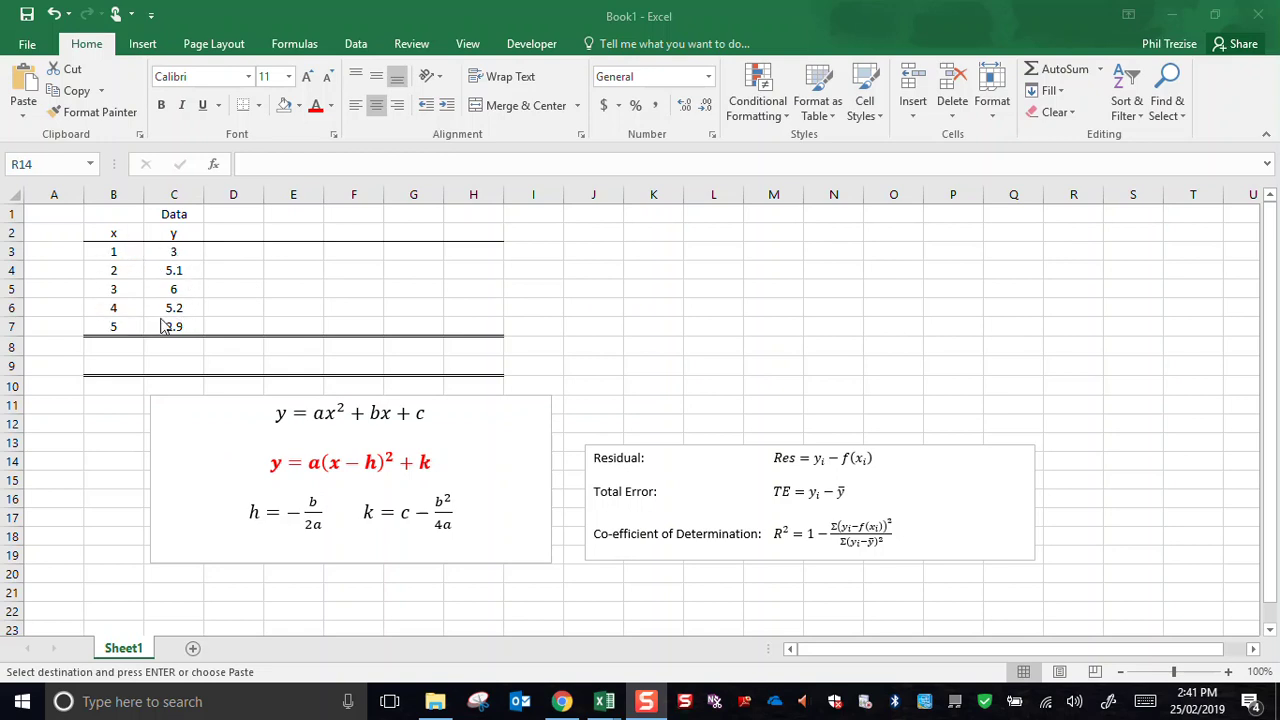
# Insert a markers-only scatter chart of B3:C7 and fit it above the Residual formula box.
pyautogui.moveTo(114, 252); pyautogui.dragTo(161, 329)
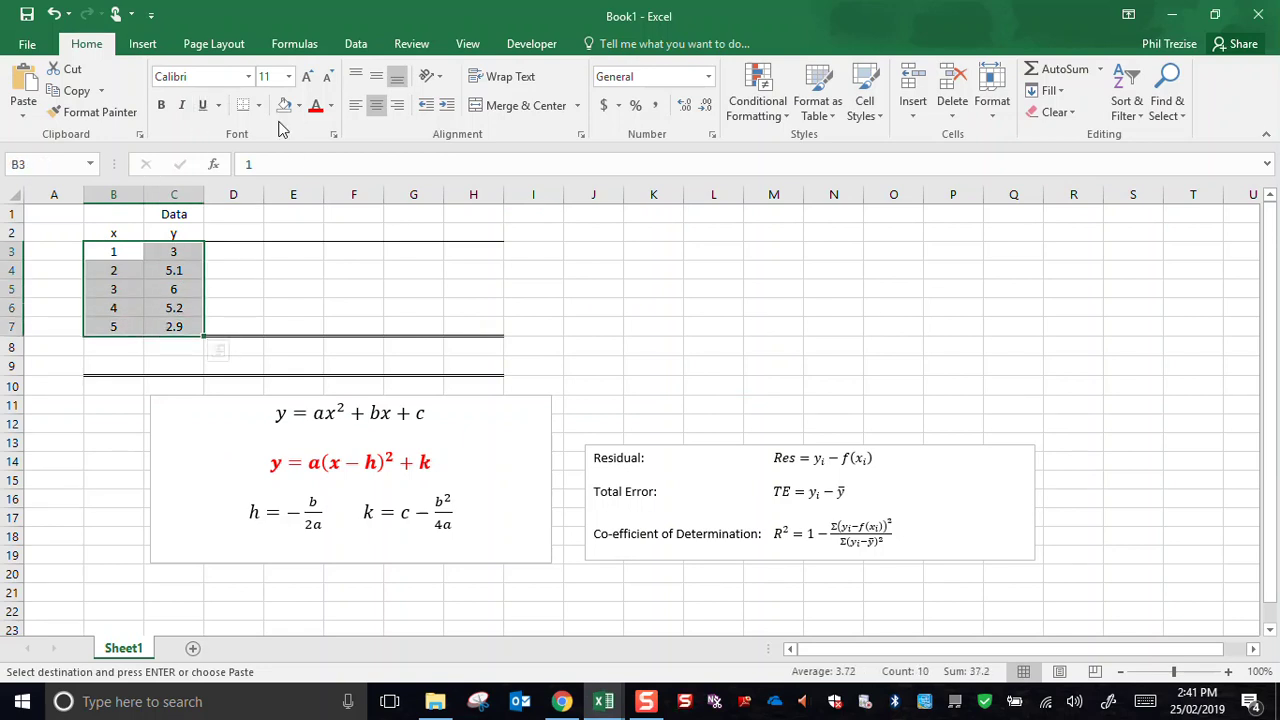
pyautogui.click(142, 45)
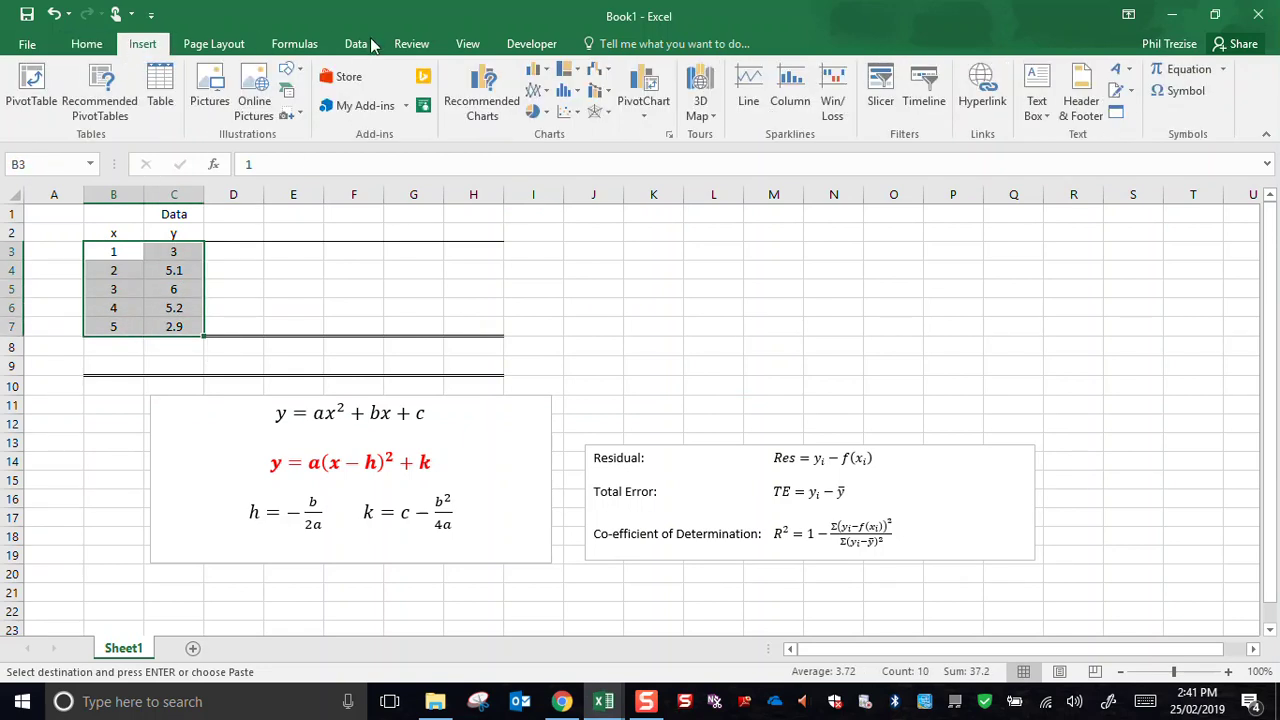
pyautogui.click(564, 110)
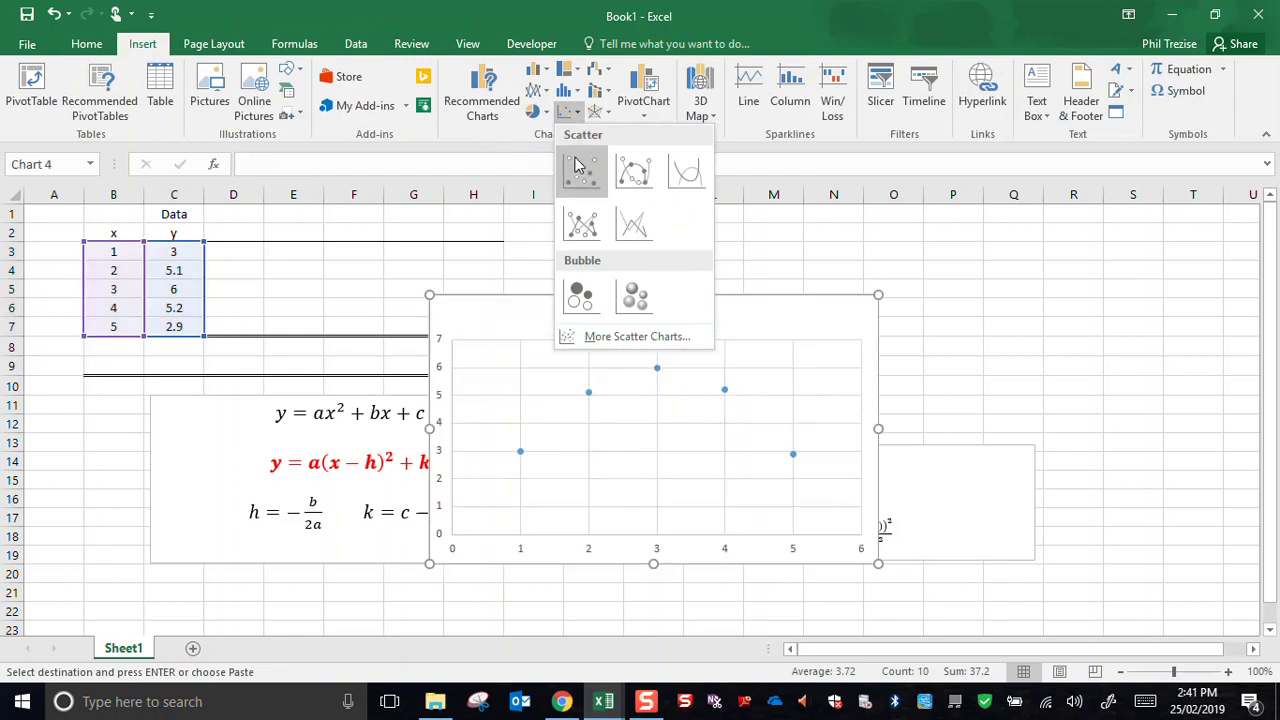
pyautogui.click(578, 176)
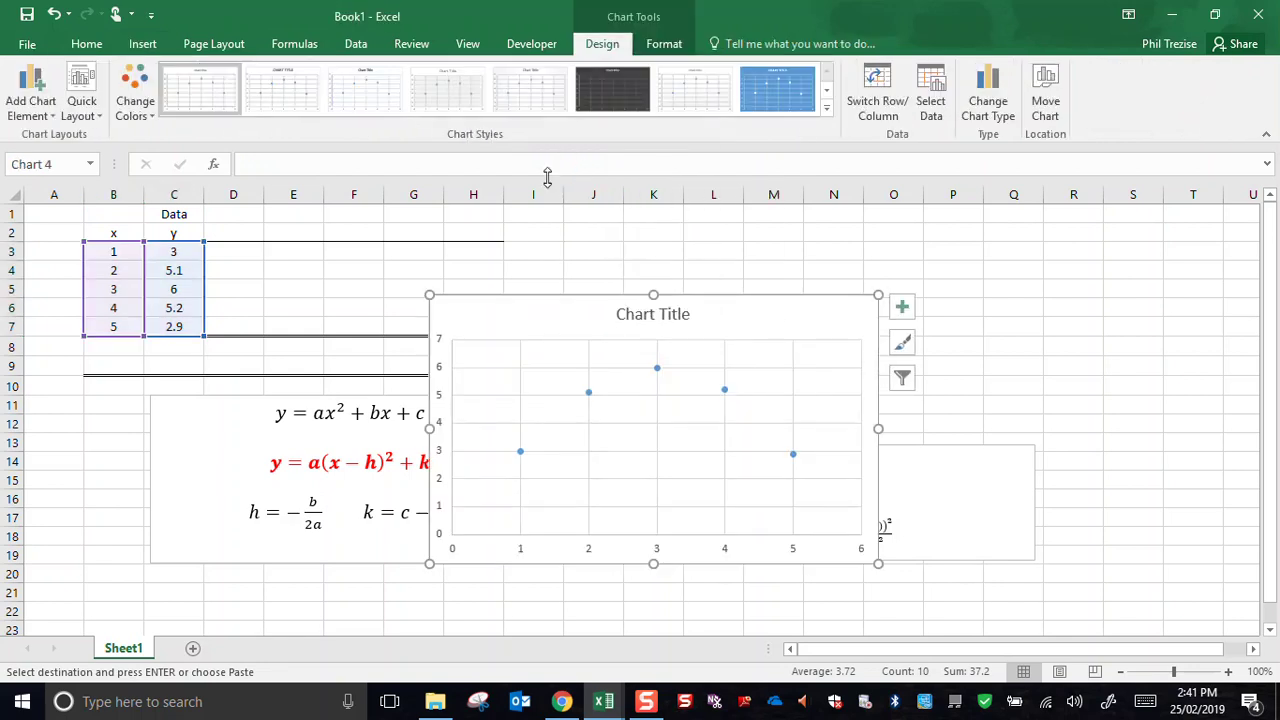
pyautogui.moveTo(571, 297); pyautogui.dragTo(728, 211)
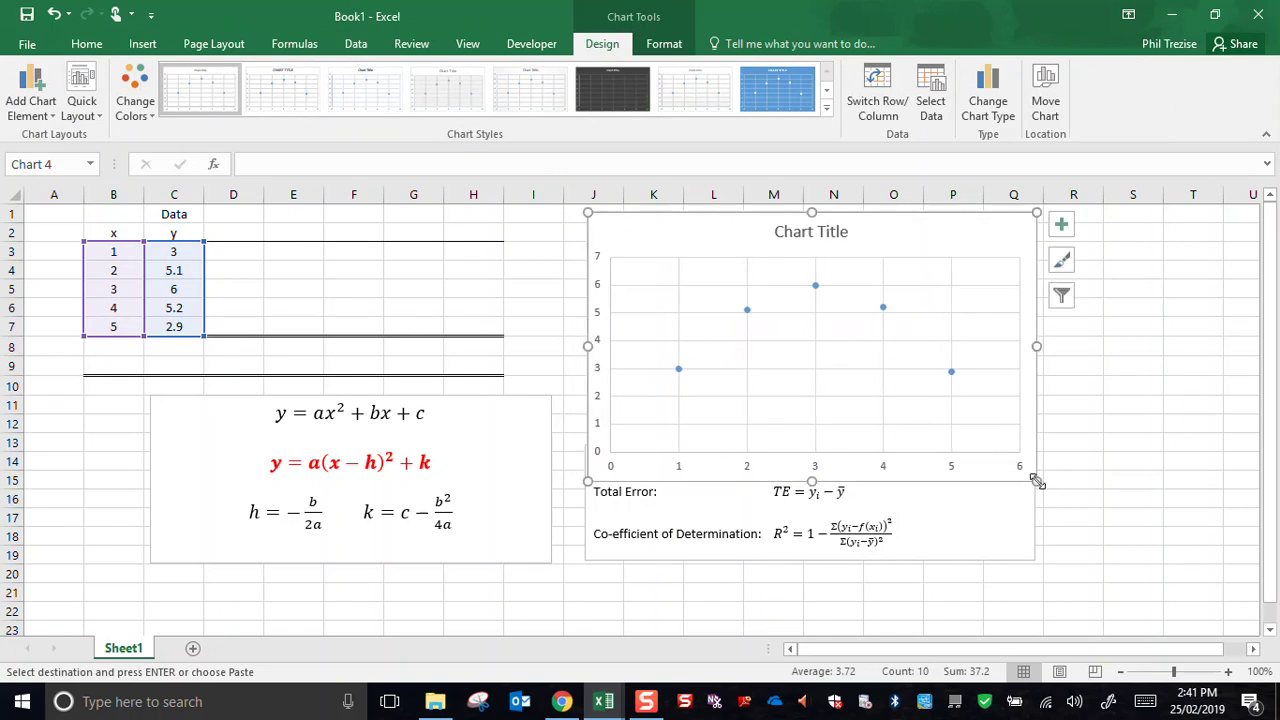
pyautogui.moveTo(1037, 481); pyautogui.dragTo(1013, 421)
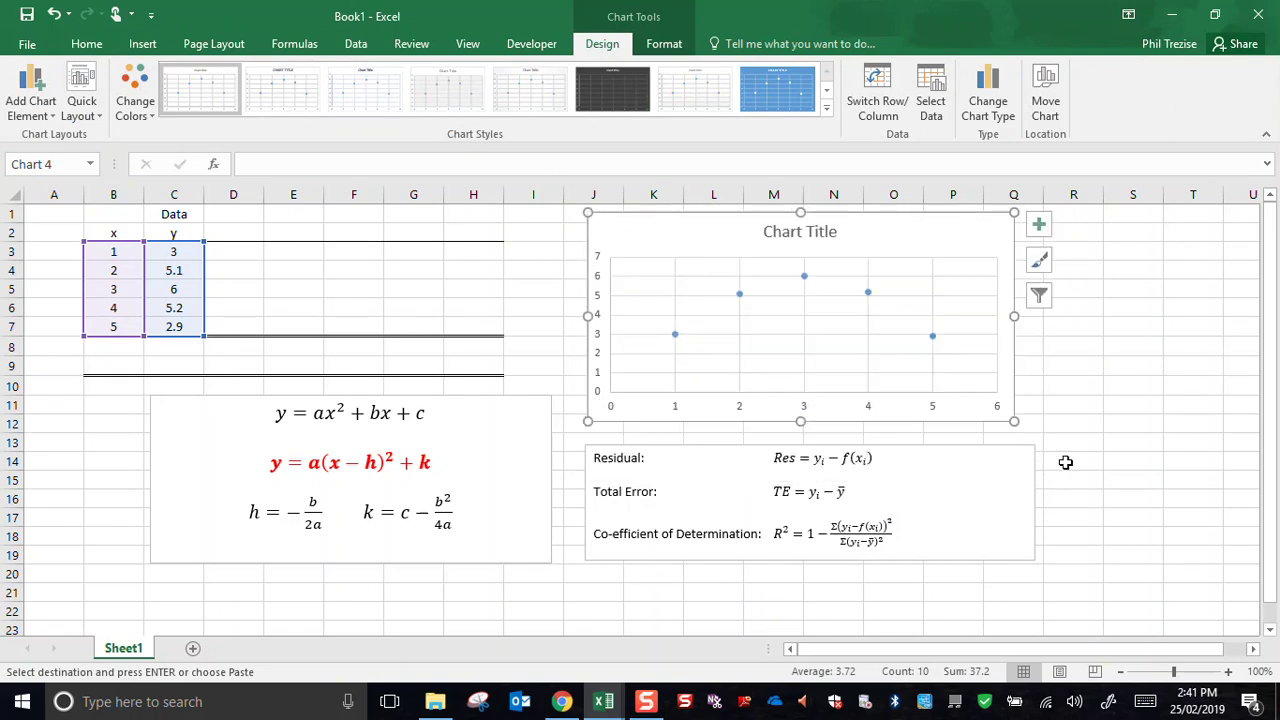
pyautogui.click(551, 309)
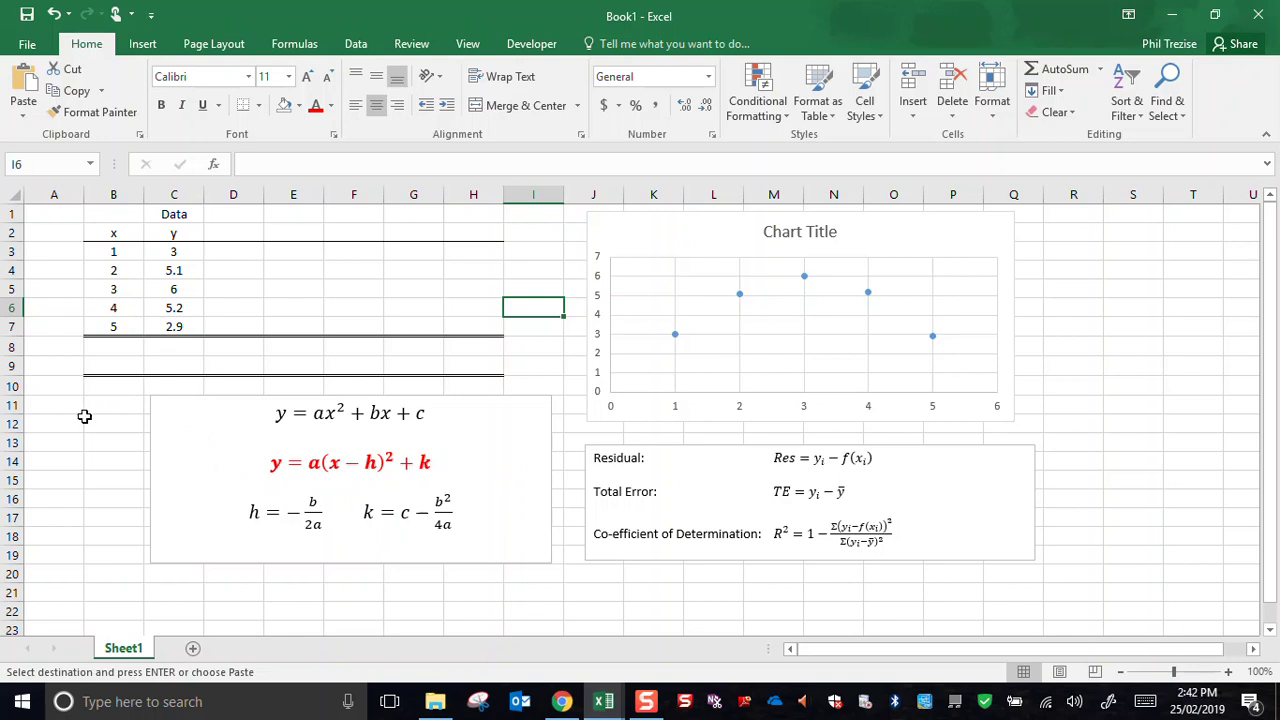
# Enter the labels a=, h=, k= in A12:A14 and center the a= label.
pyautogui.click(60, 423)
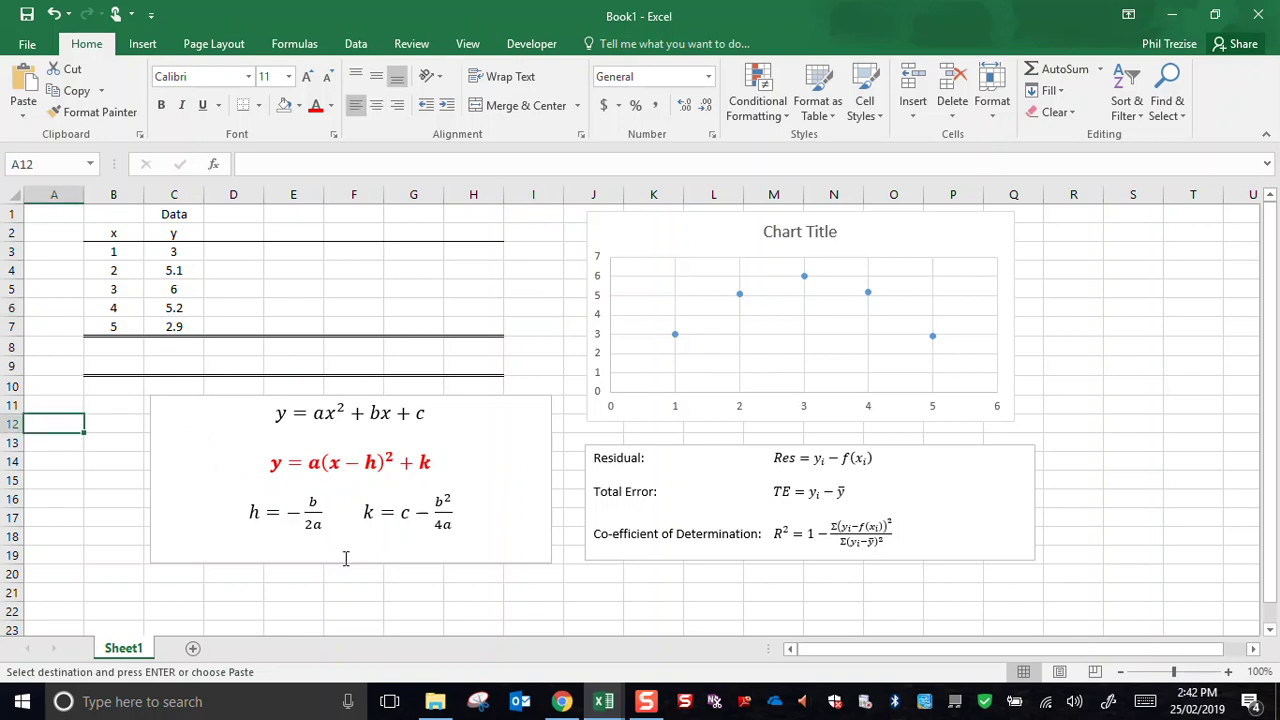
pyautogui.write('a=')
pyautogui.press('Return')
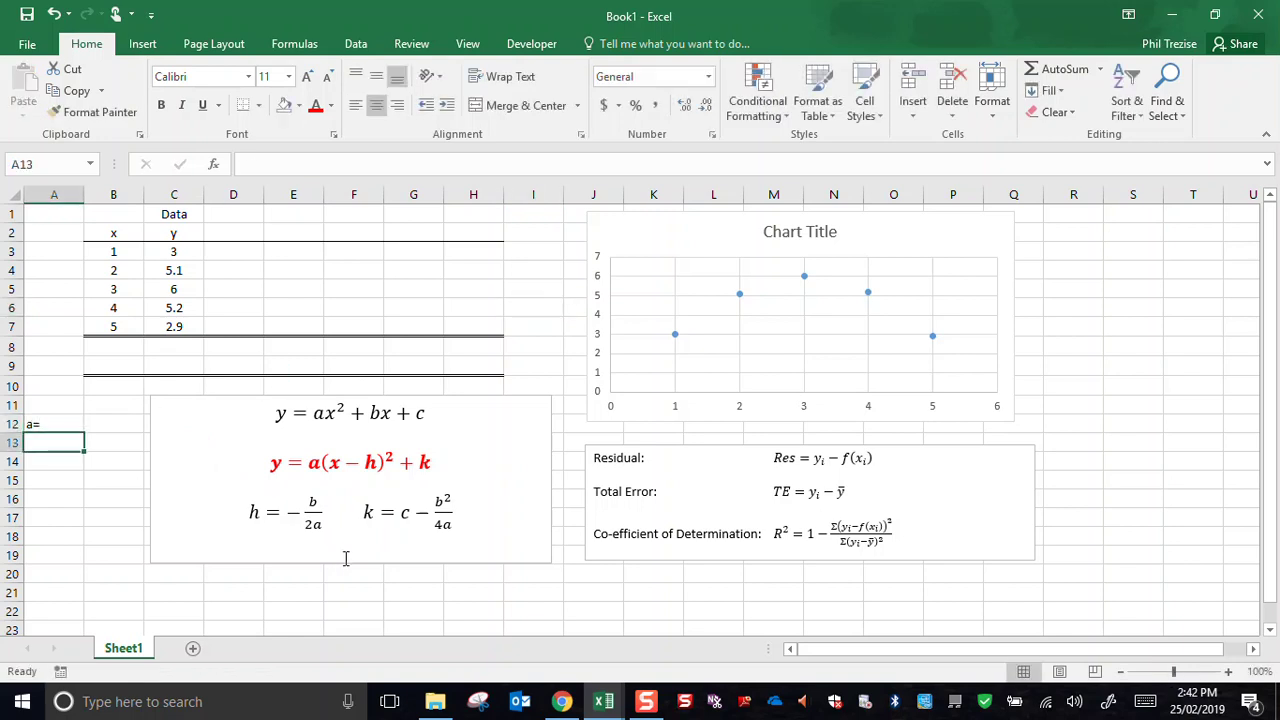
pyautogui.write('h=')
pyautogui.press('Return')
pyautogui.write('k=')
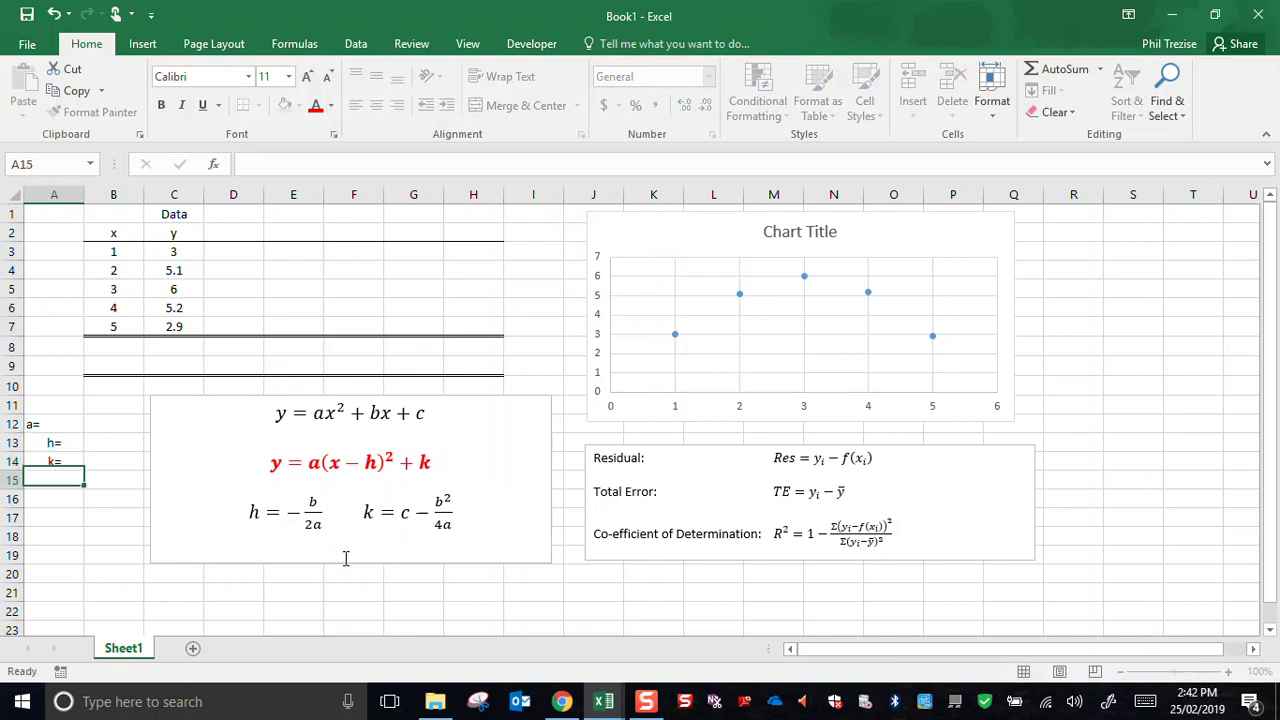
pyautogui.press('Return')
pyautogui.press('Up')
pyautogui.press('Up')
pyautogui.press('Up')
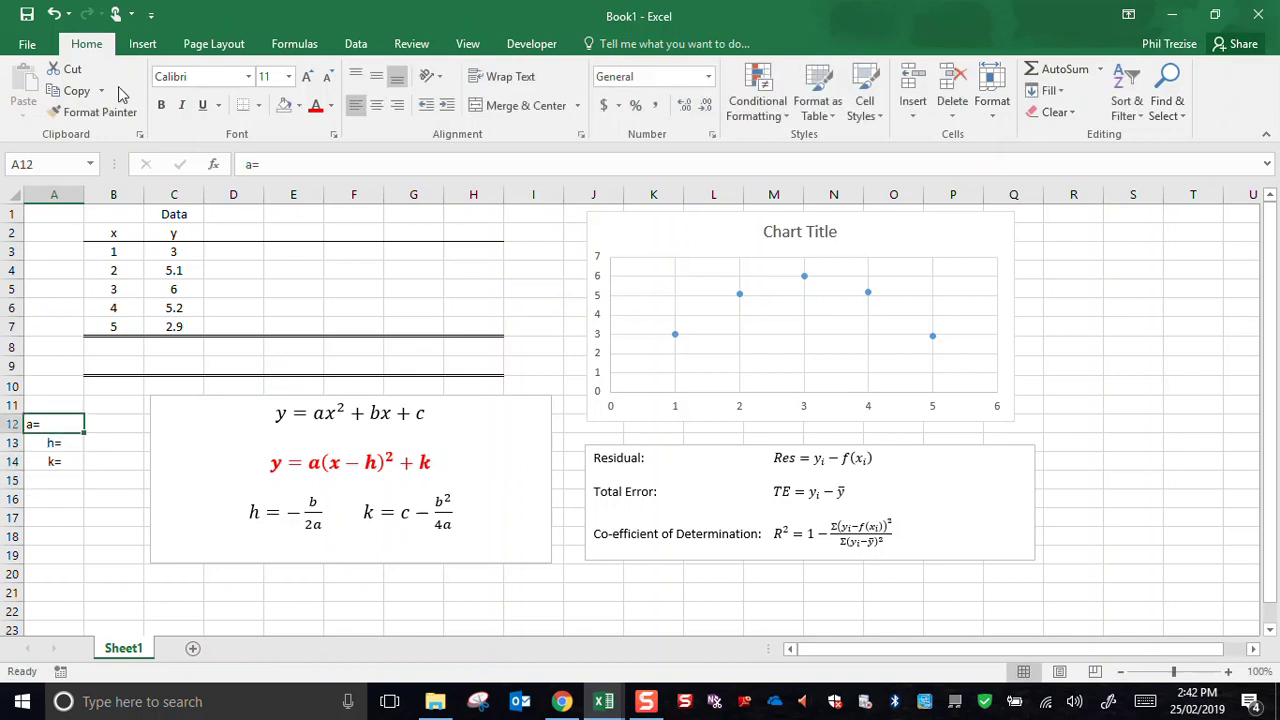
pyautogui.click(376, 105)
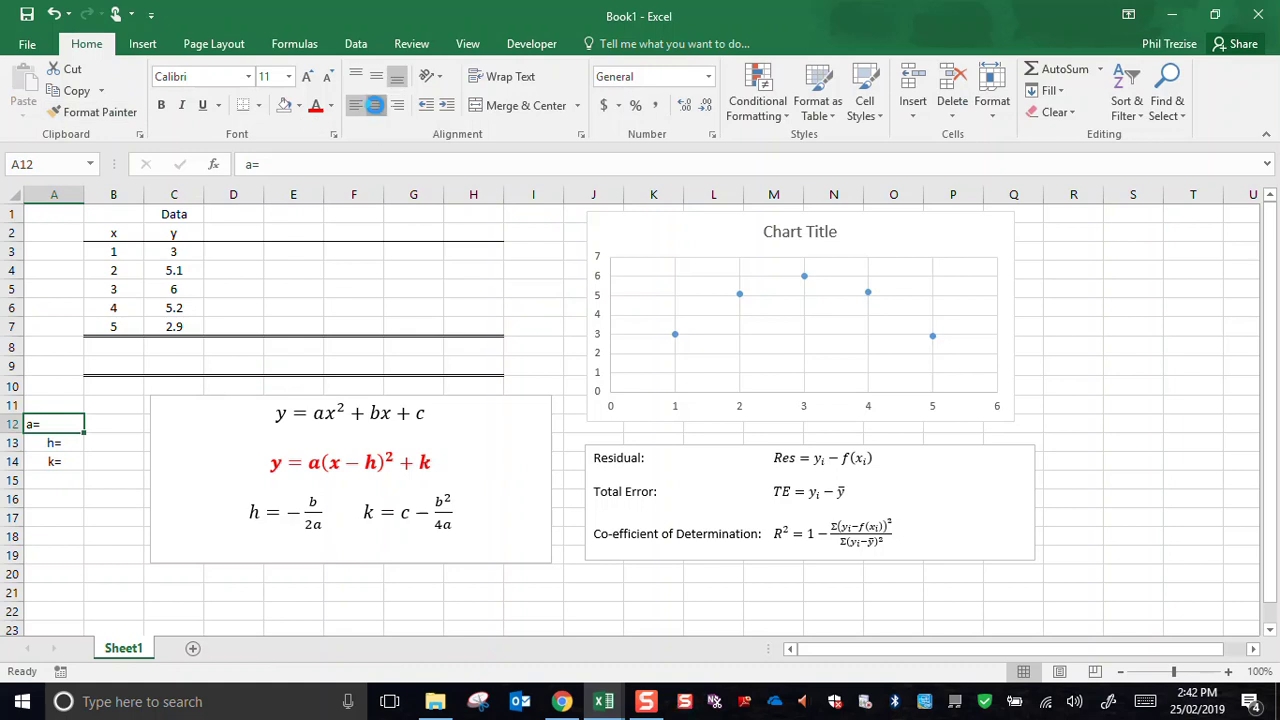
# Enter the parameter values a = -1, h = 3 and k = 6 in B12:B14.
pyautogui.click(103, 423)
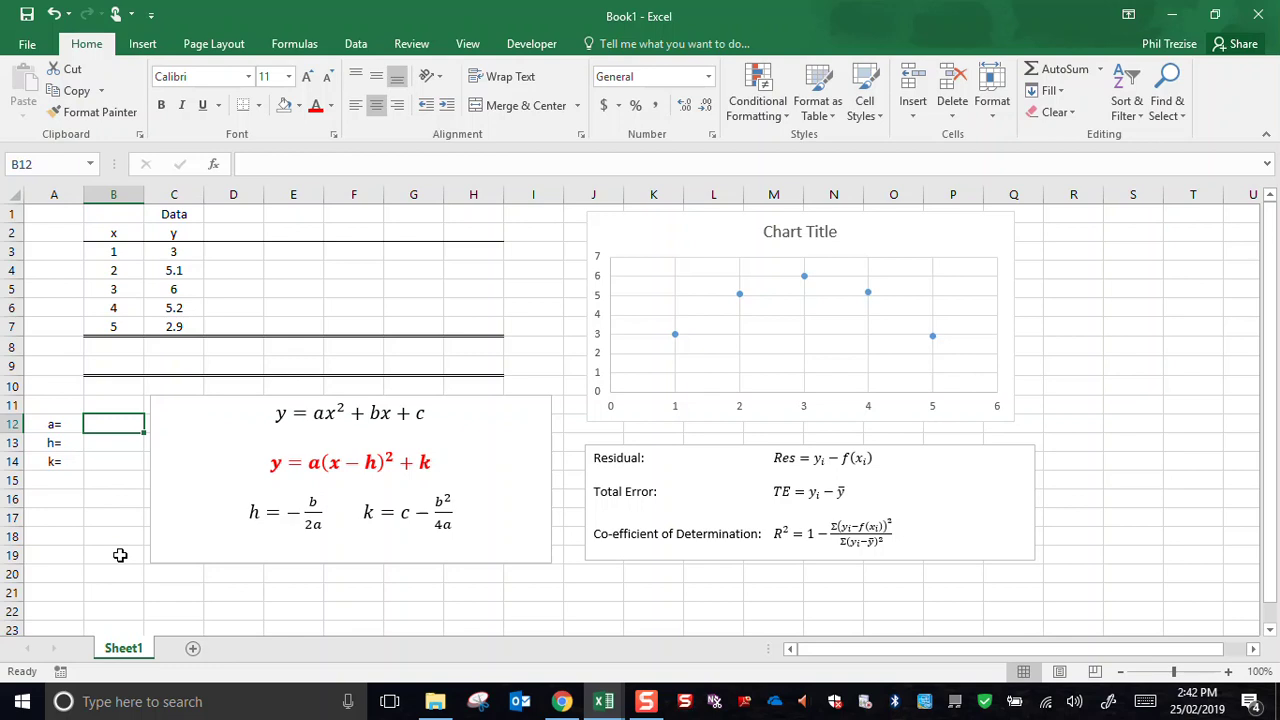
pyautogui.press('Down')
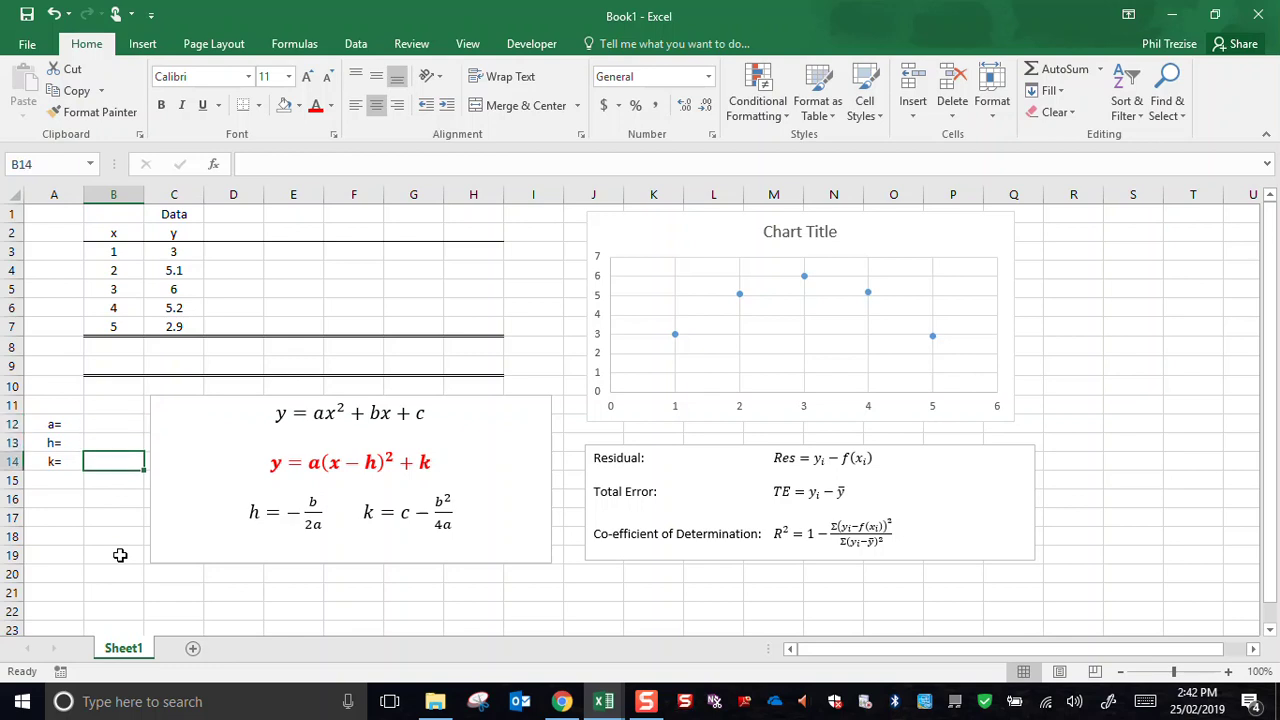
pyautogui.press('Down')
pyautogui.click(129, 444)
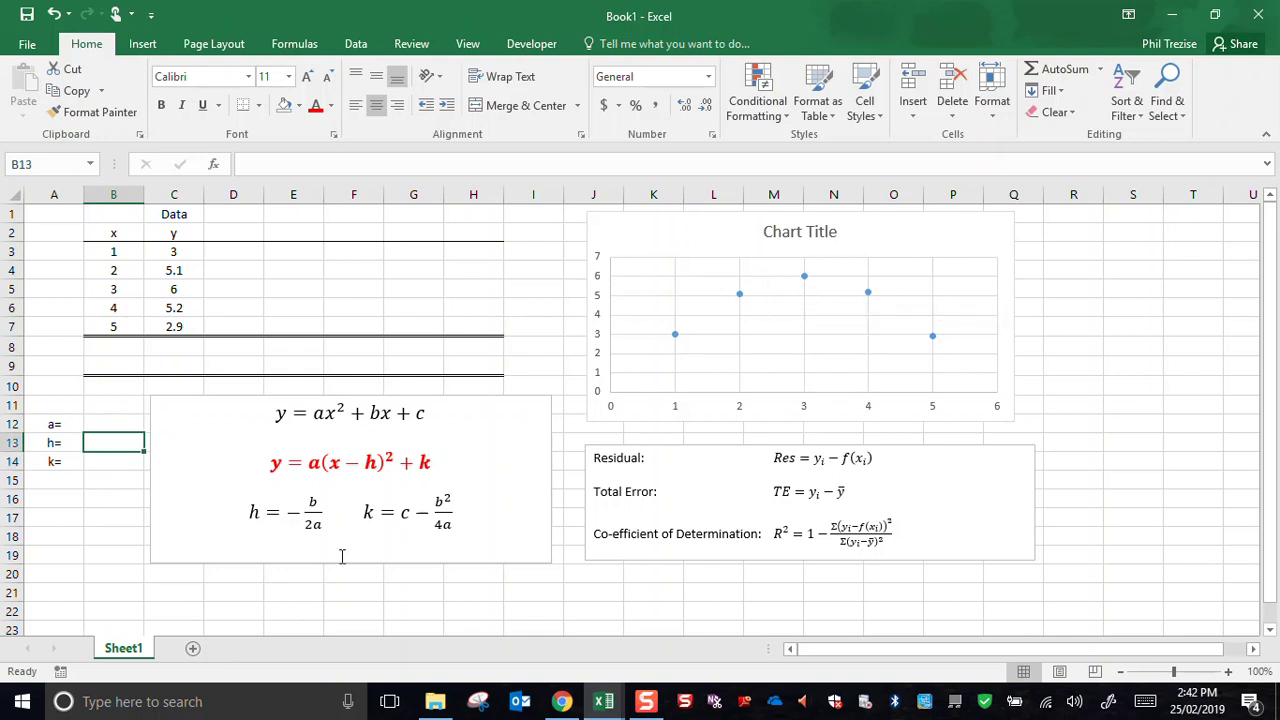
pyautogui.write('3')
pyautogui.press('Return')
pyautogui.write('6')
pyautogui.press('Return')
pyautogui.press('Up')
pyautogui.press('Up')
pyautogui.press('Up')
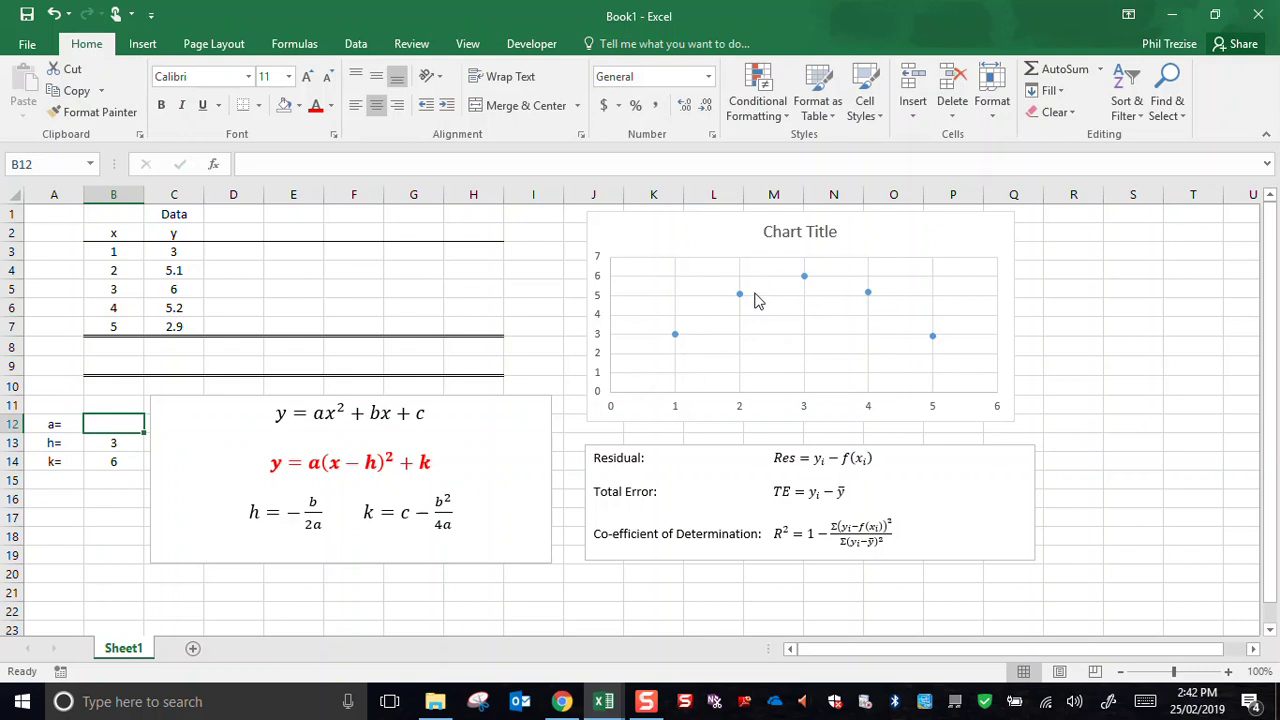
pyautogui.write('-1')
pyautogui.press('Return')
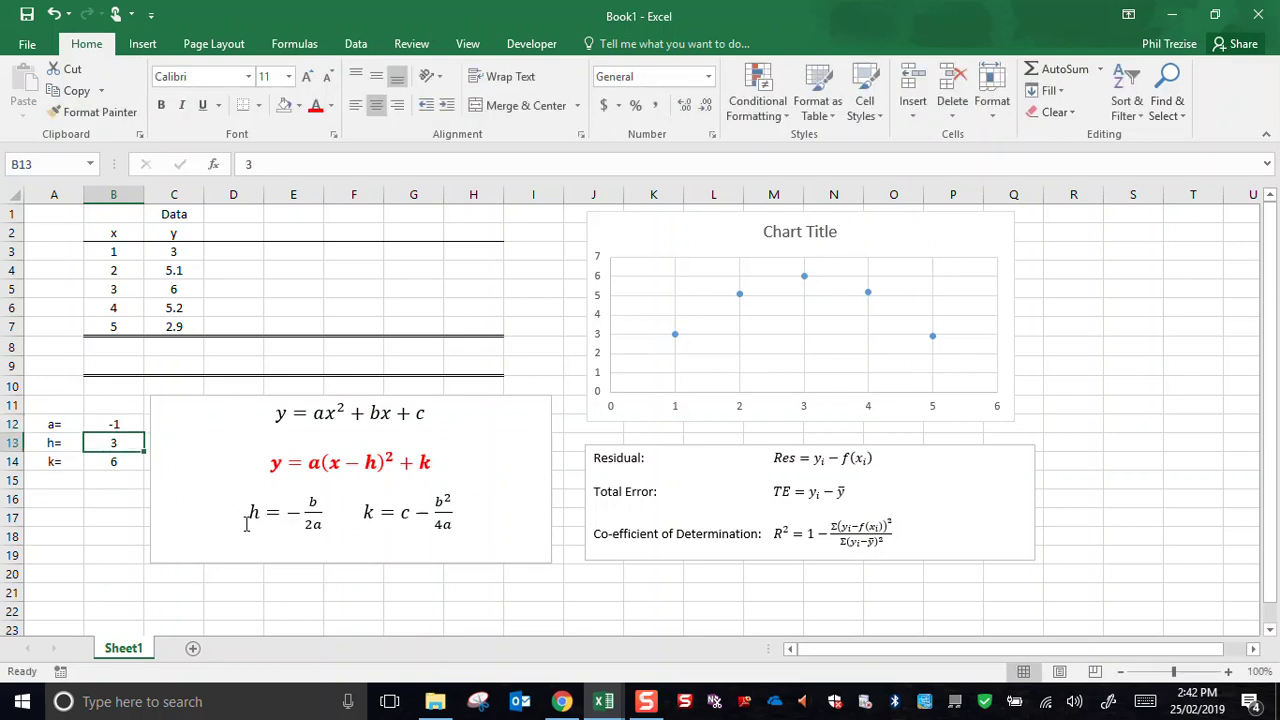
# Put the heading 'Model' in D1 and the subheading 'f(x)' in D2.
pyautogui.click(236, 212)
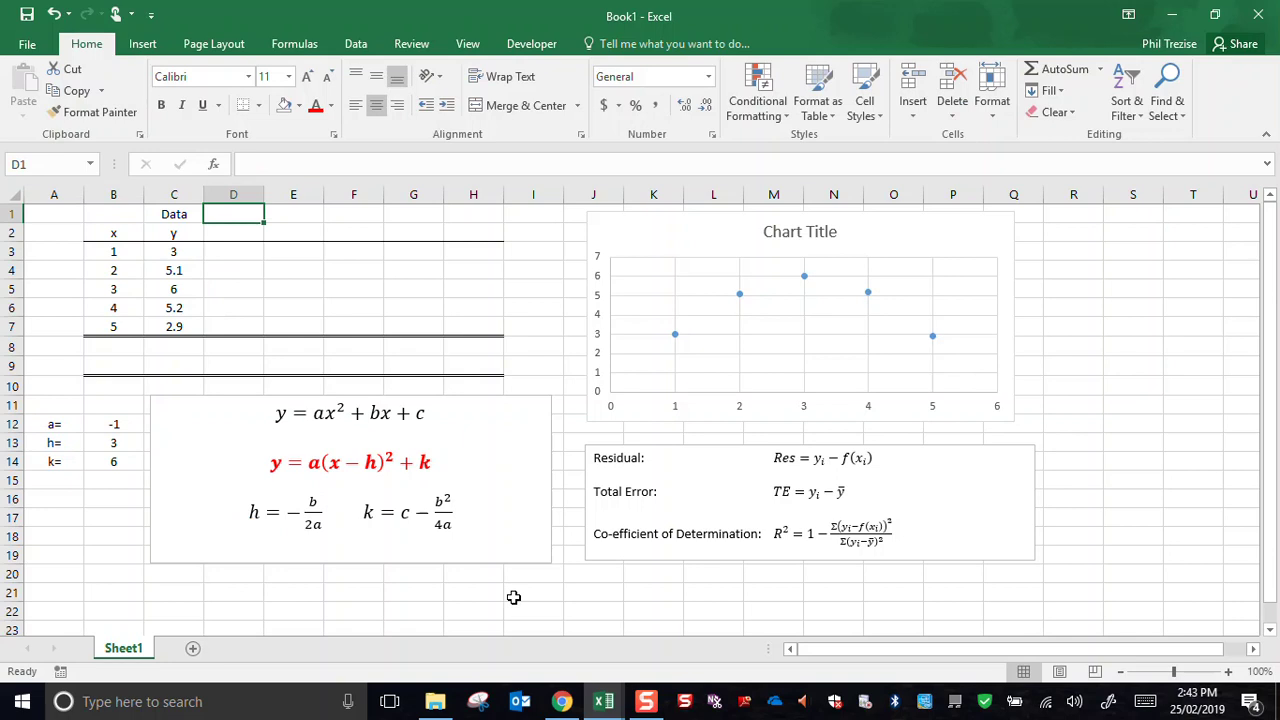
pyautogui.write('Model')
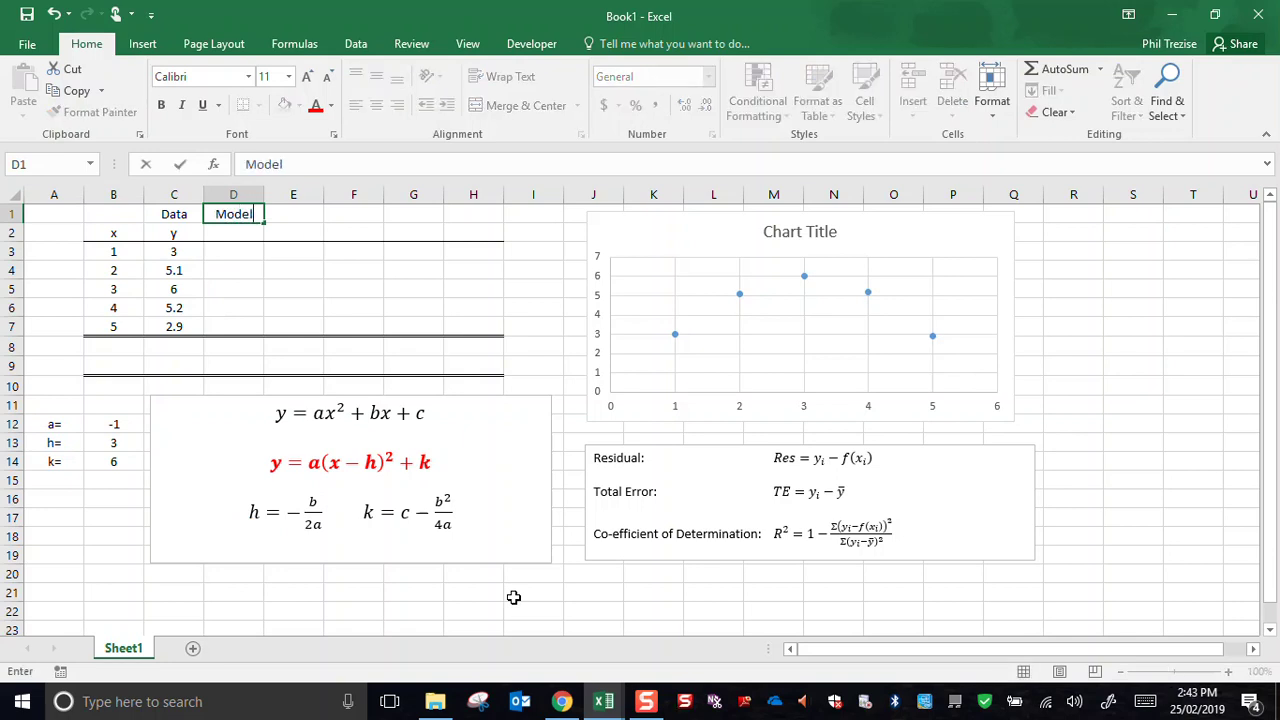
pyautogui.press('Return')
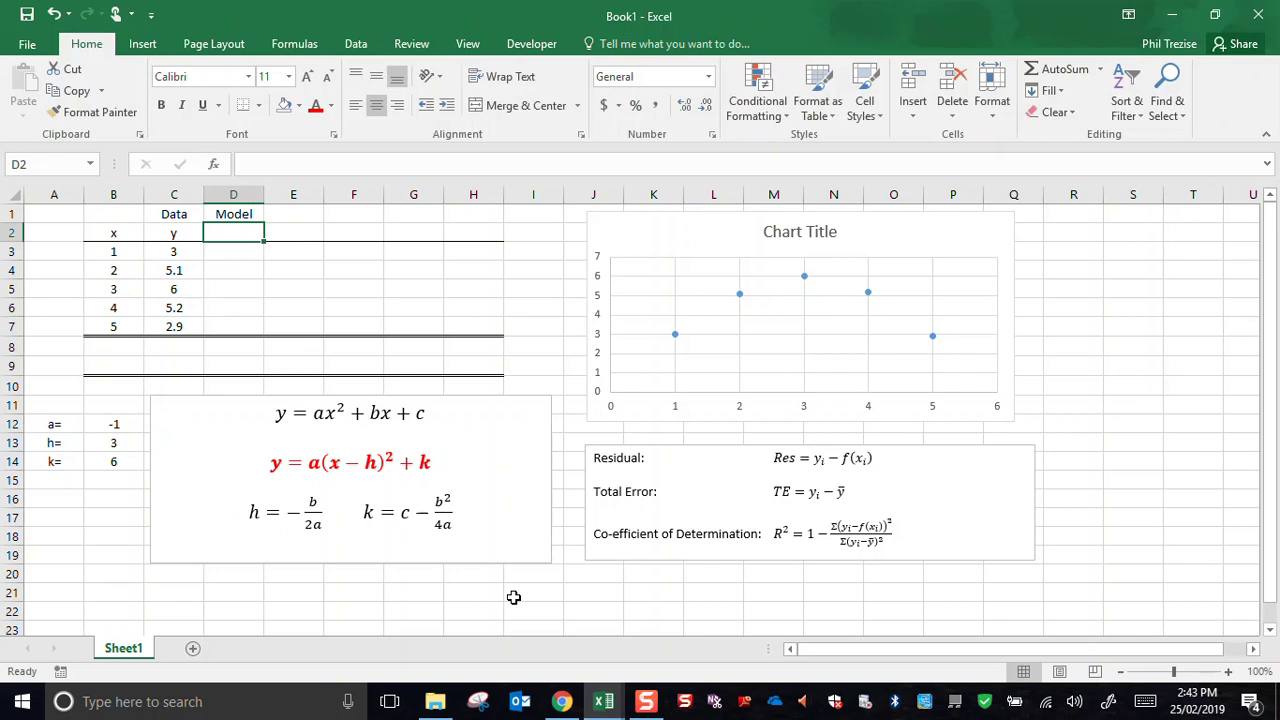
pyautogui.write('f(x)')
pyautogui.press('Return')
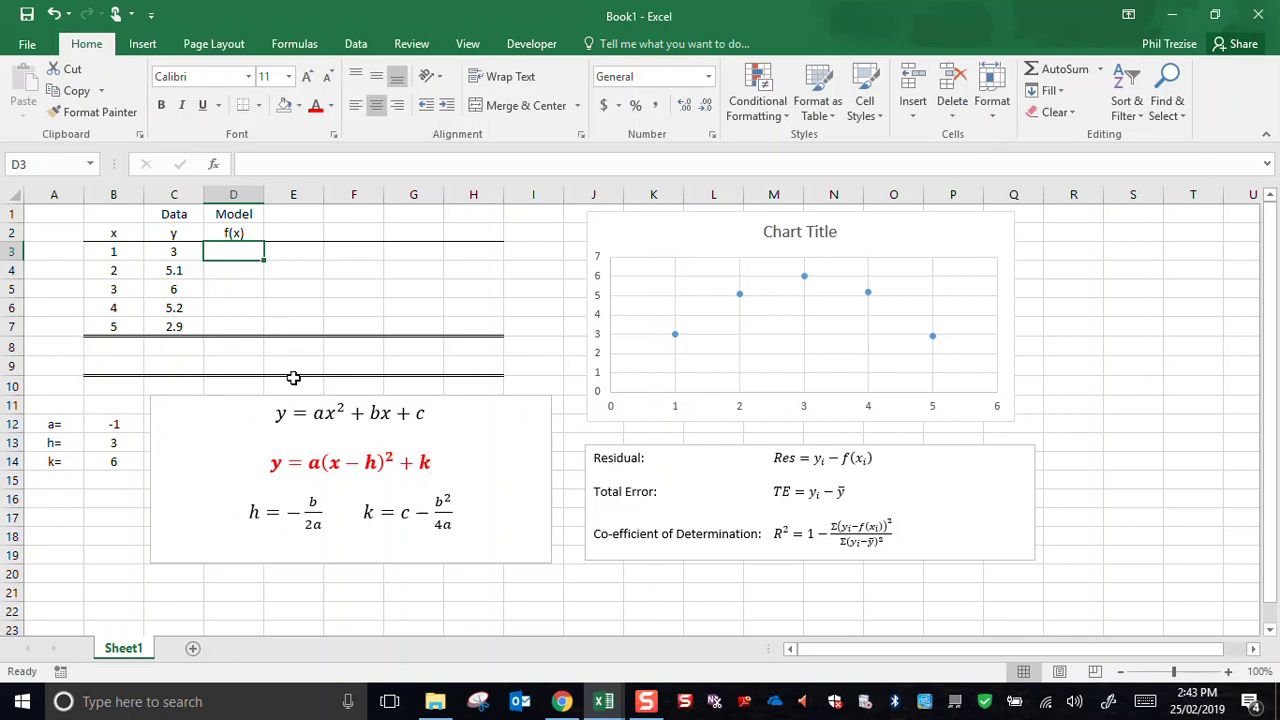
# Enter =$B$12*(B3-$B$13)^2+$B$14 in D3, giving a model value of 2.
pyautogui.write('=')
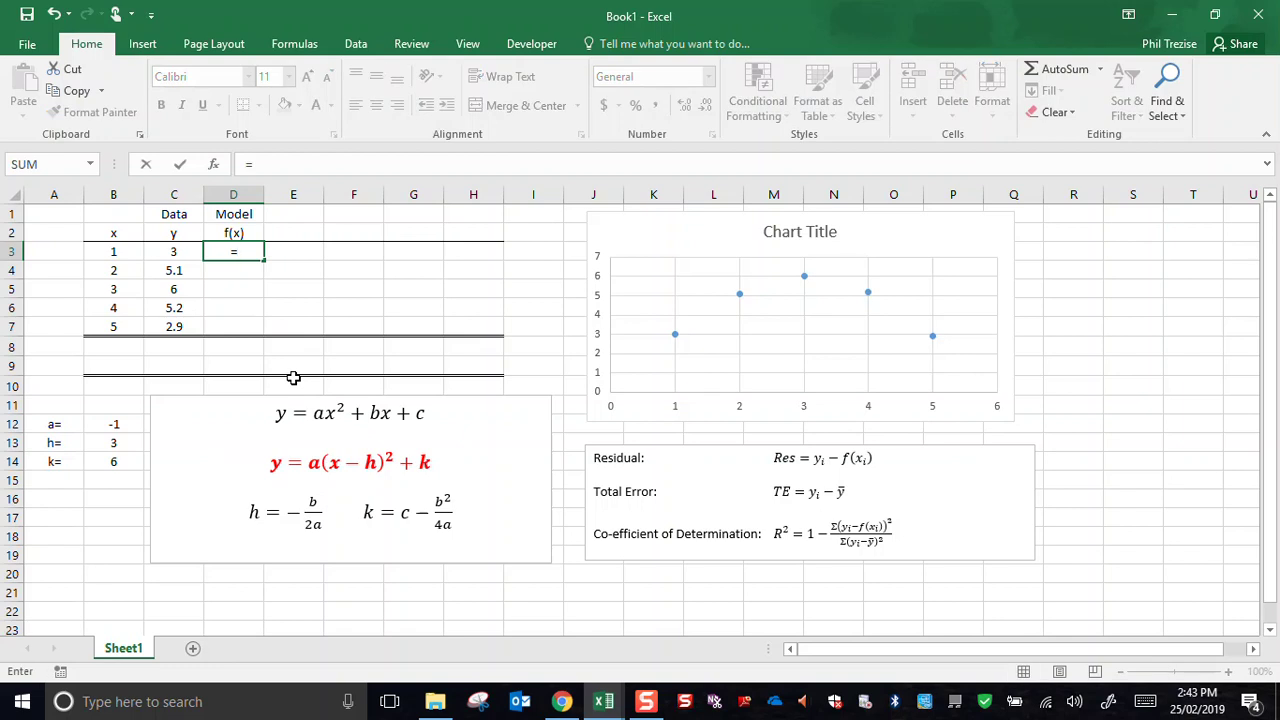
pyautogui.click(111, 429)
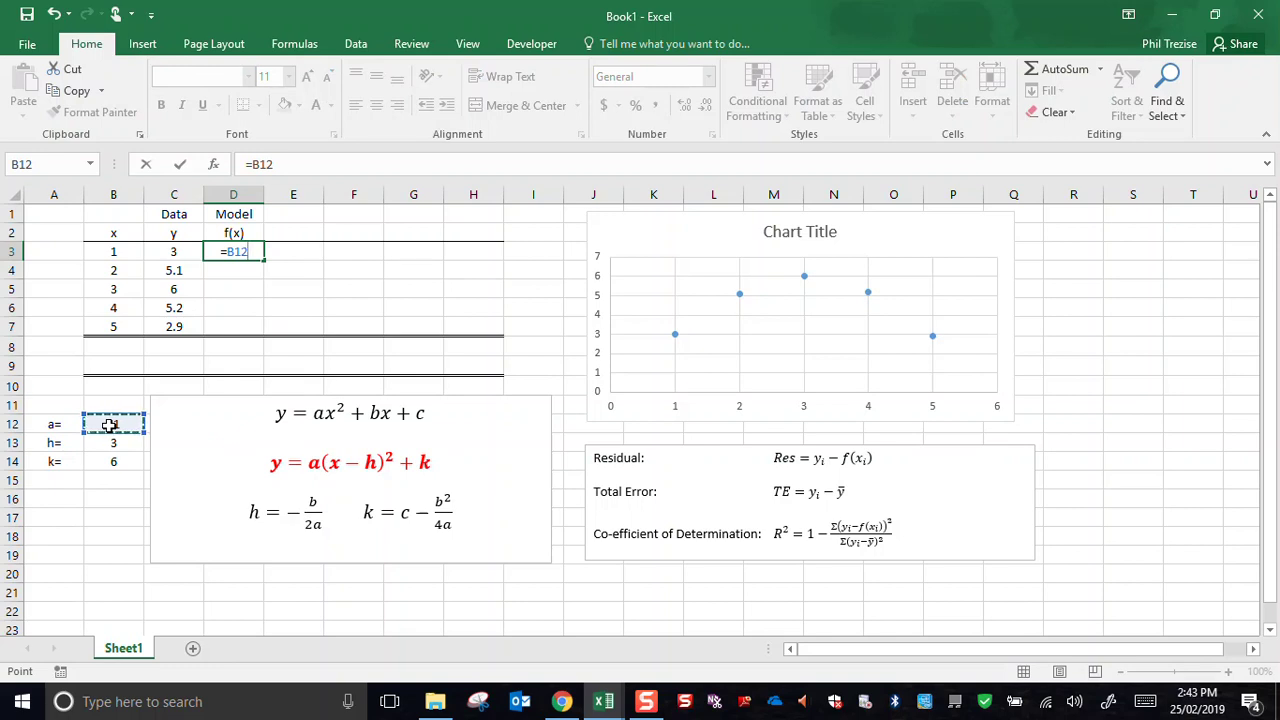
pyautogui.press('F4')
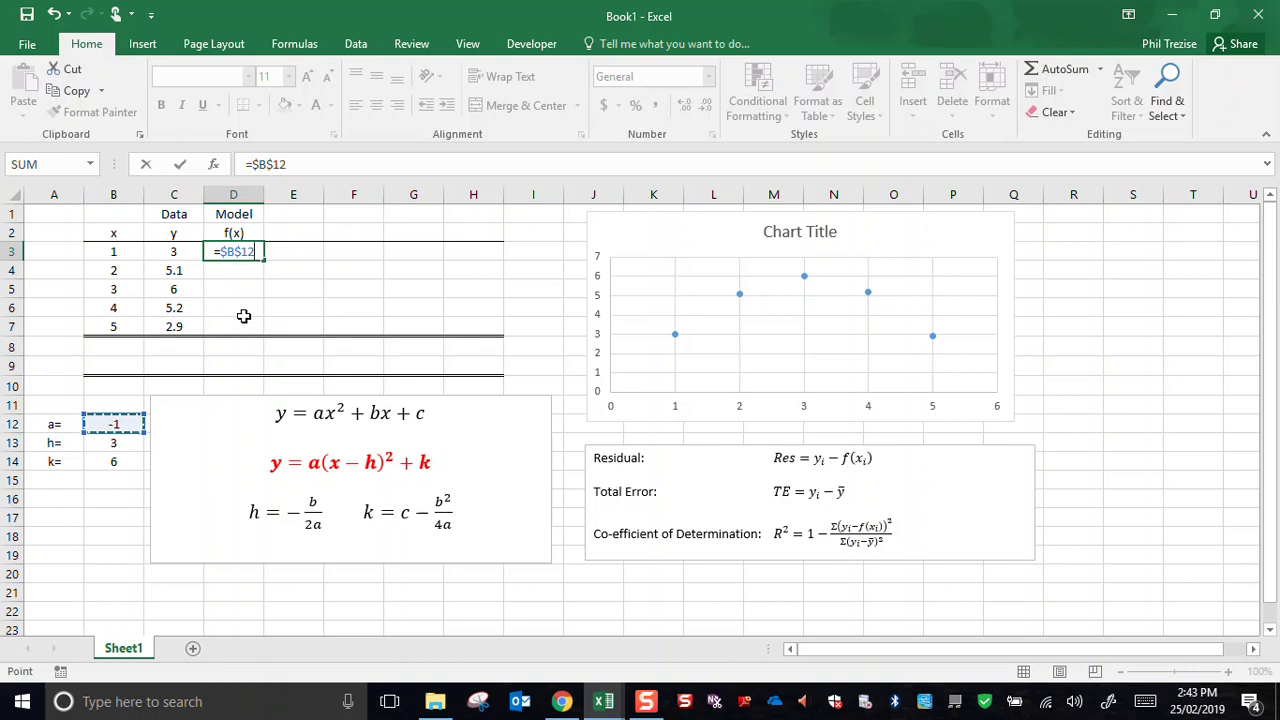
pyautogui.write('*(')
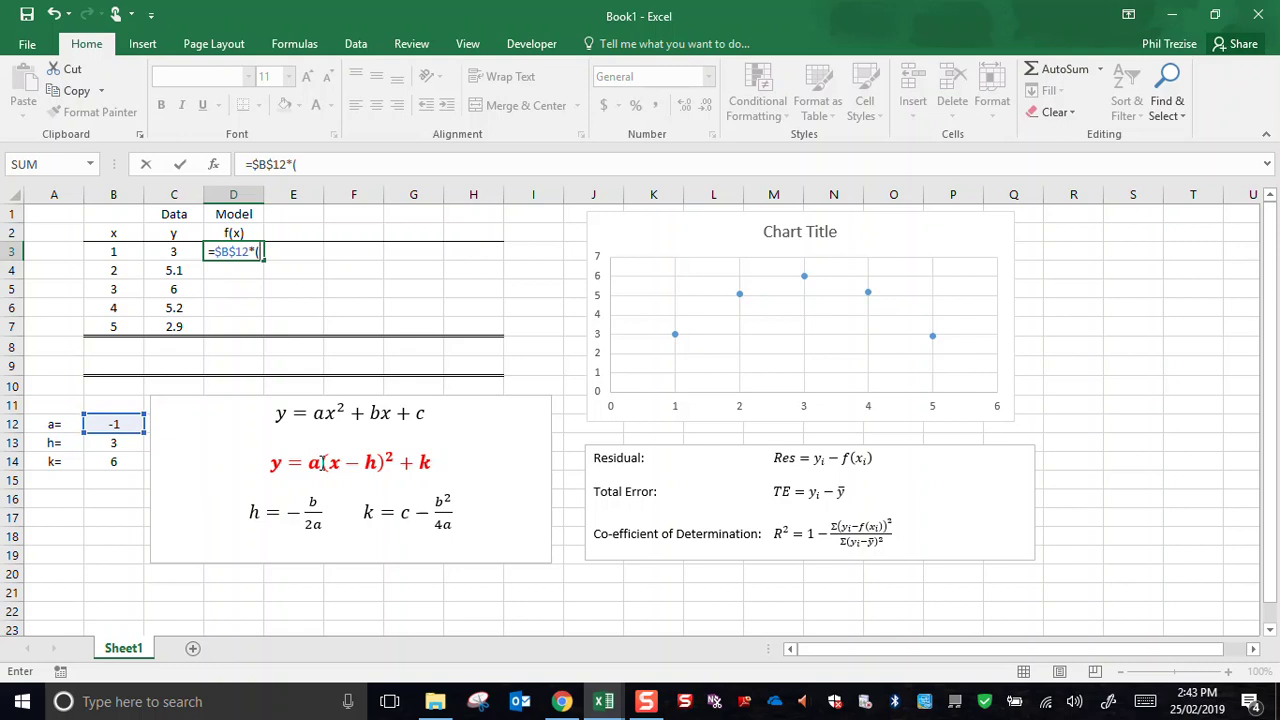
pyautogui.click(110, 251)
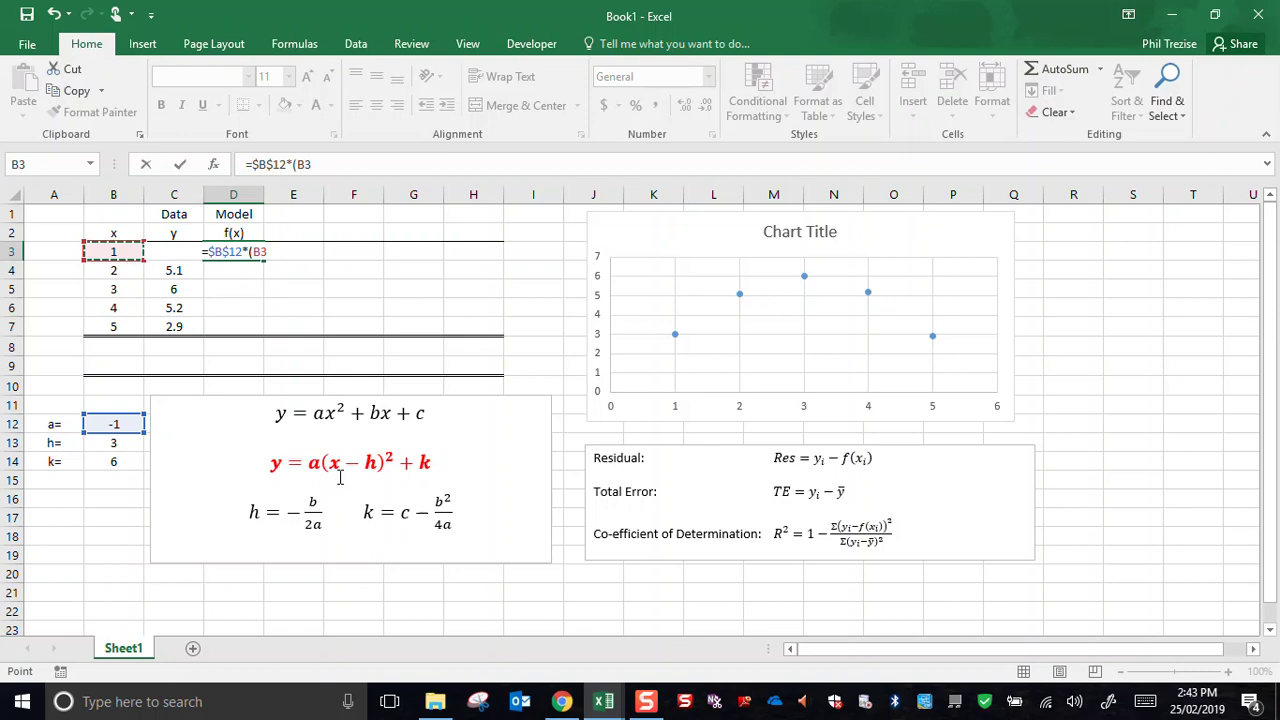
pyautogui.write('-')
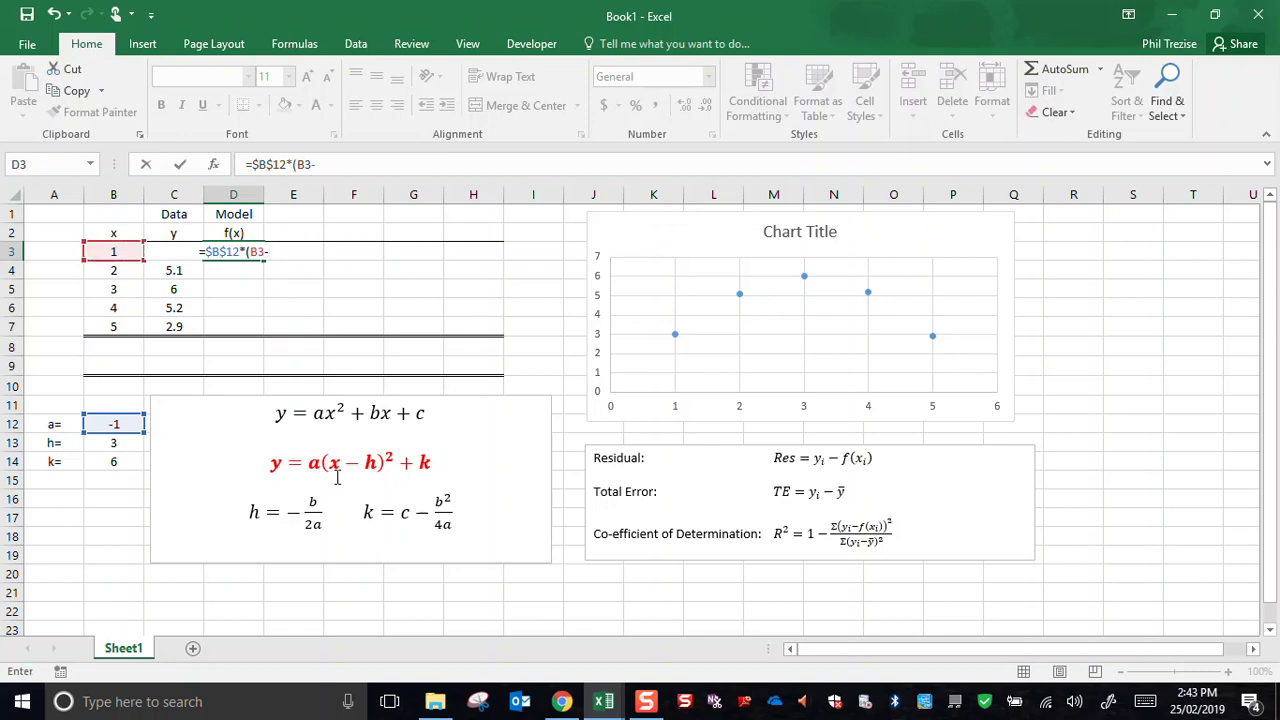
pyautogui.click(112, 443)
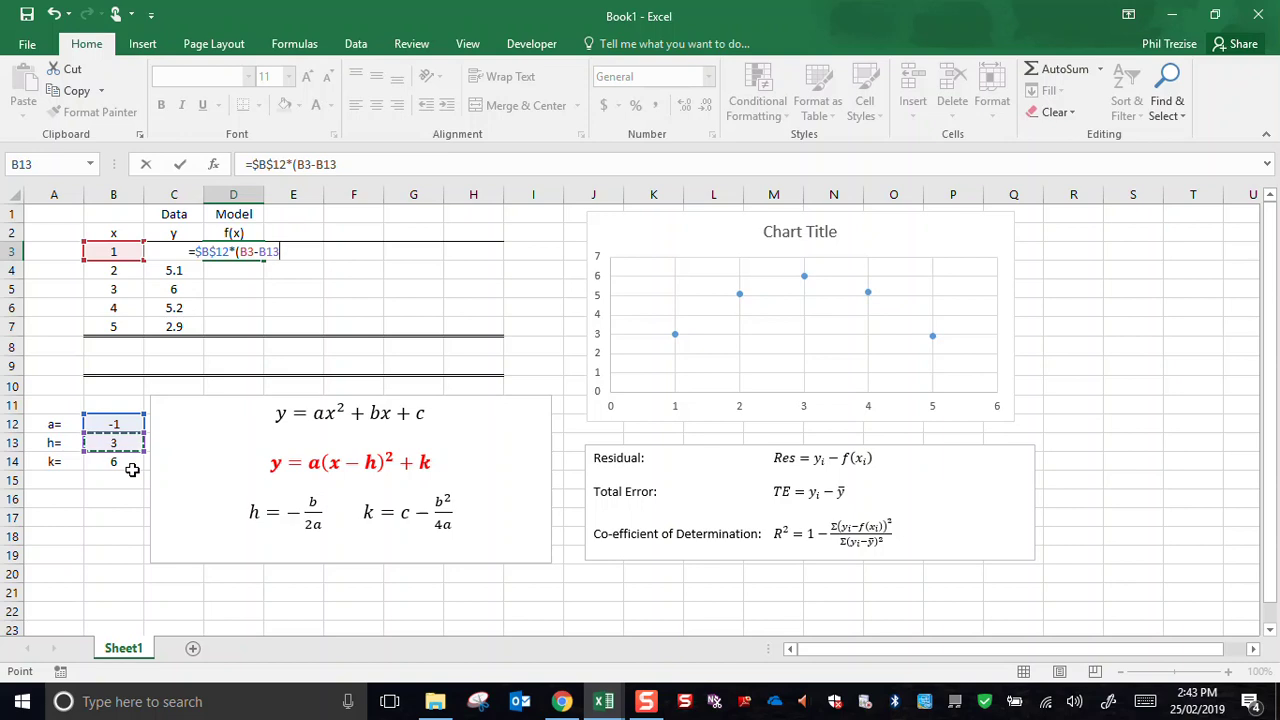
pyautogui.press('F4')
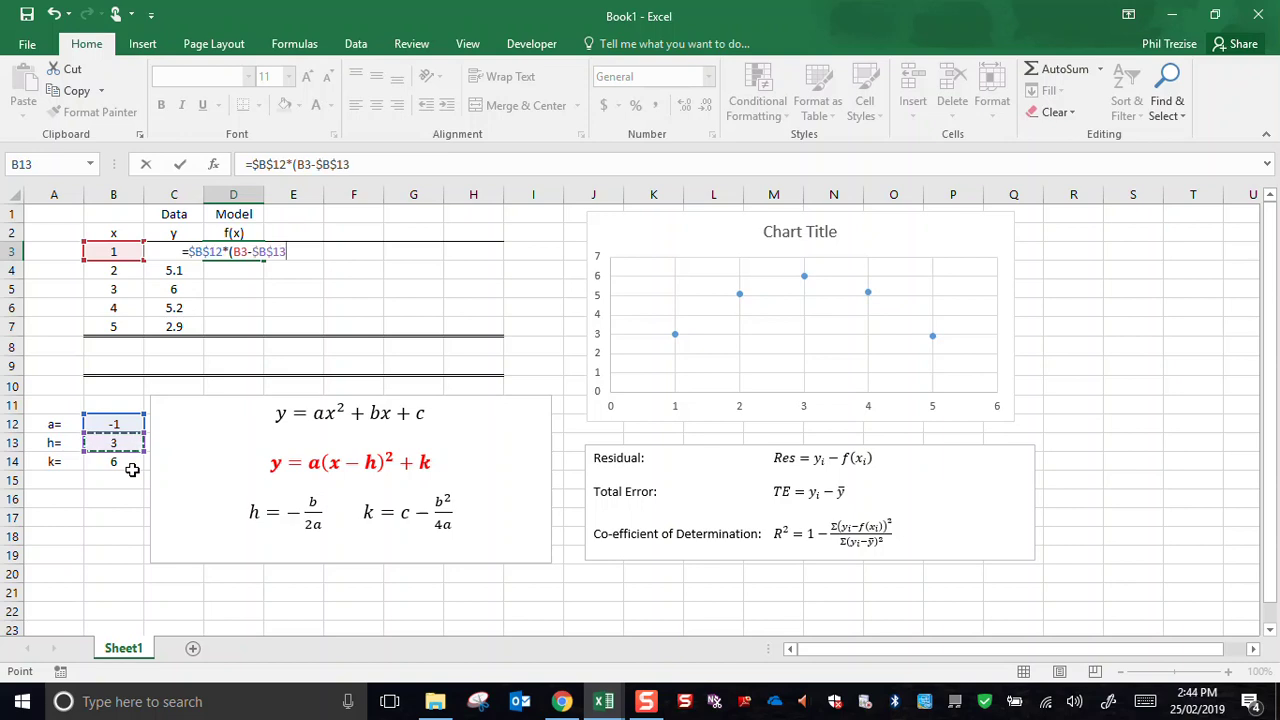
pyautogui.write(')^2')
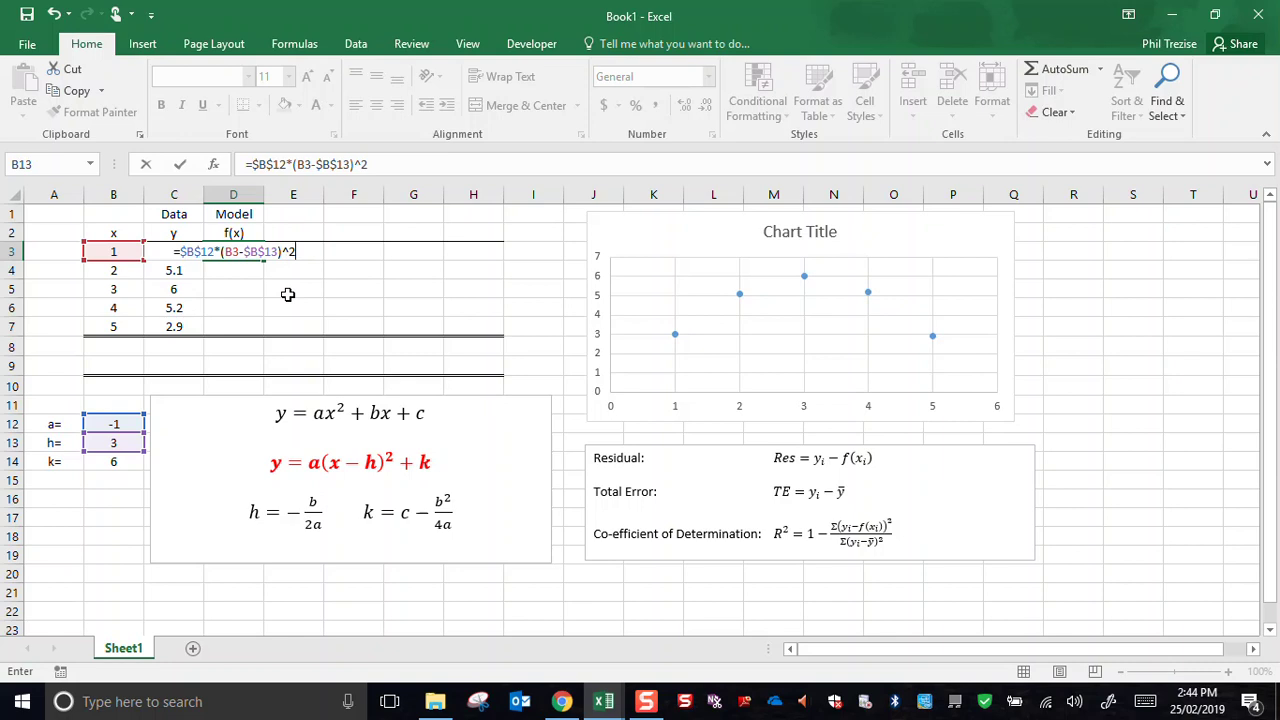
pyautogui.write('+')
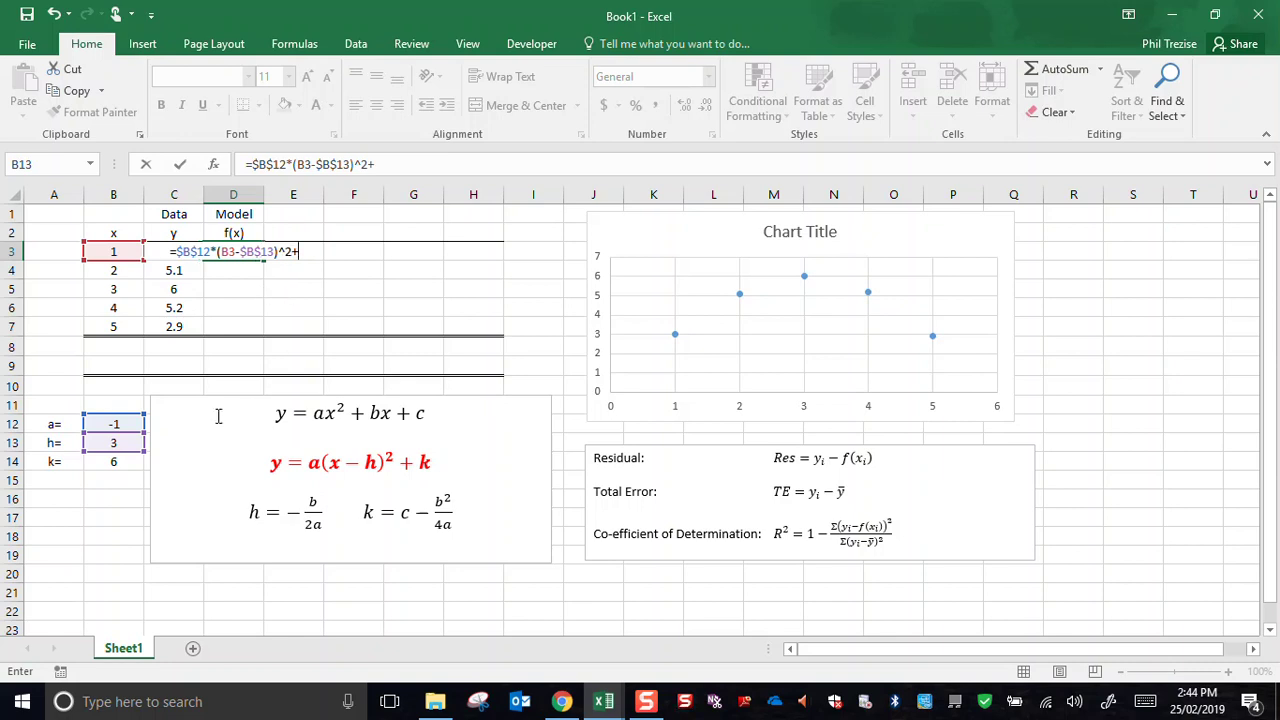
pyautogui.click(119, 459)
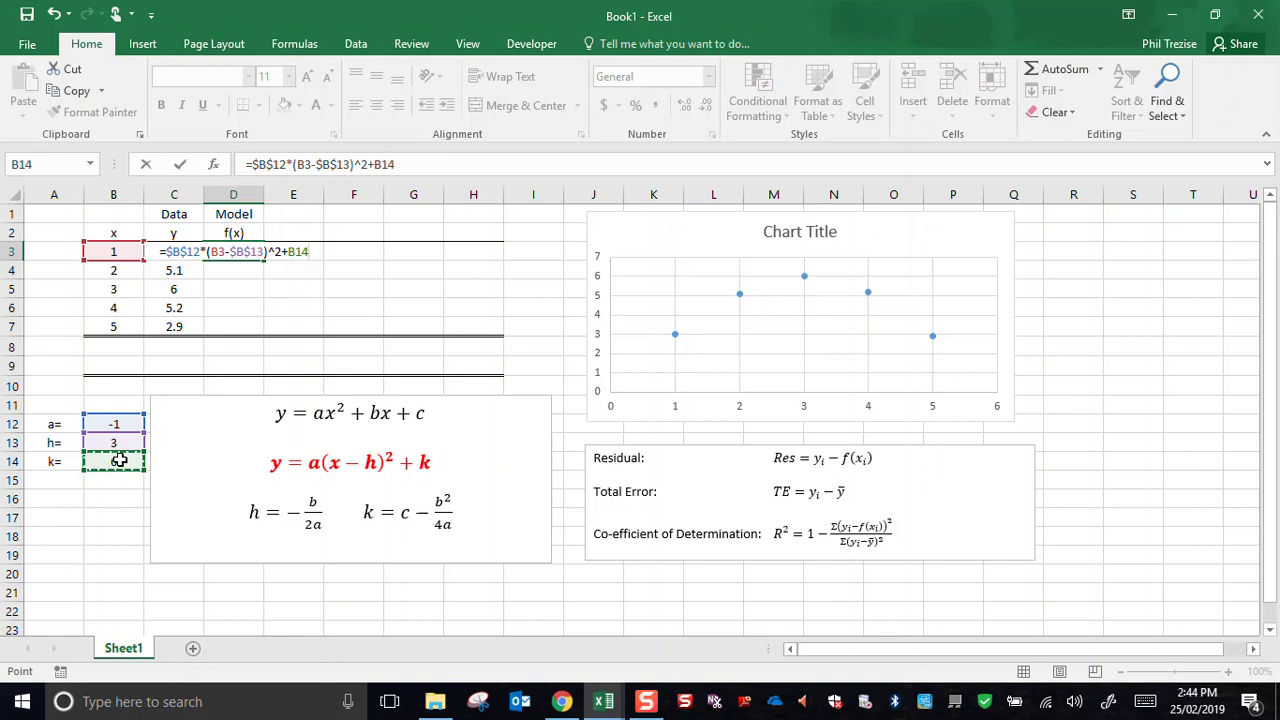
pyautogui.press('F4')
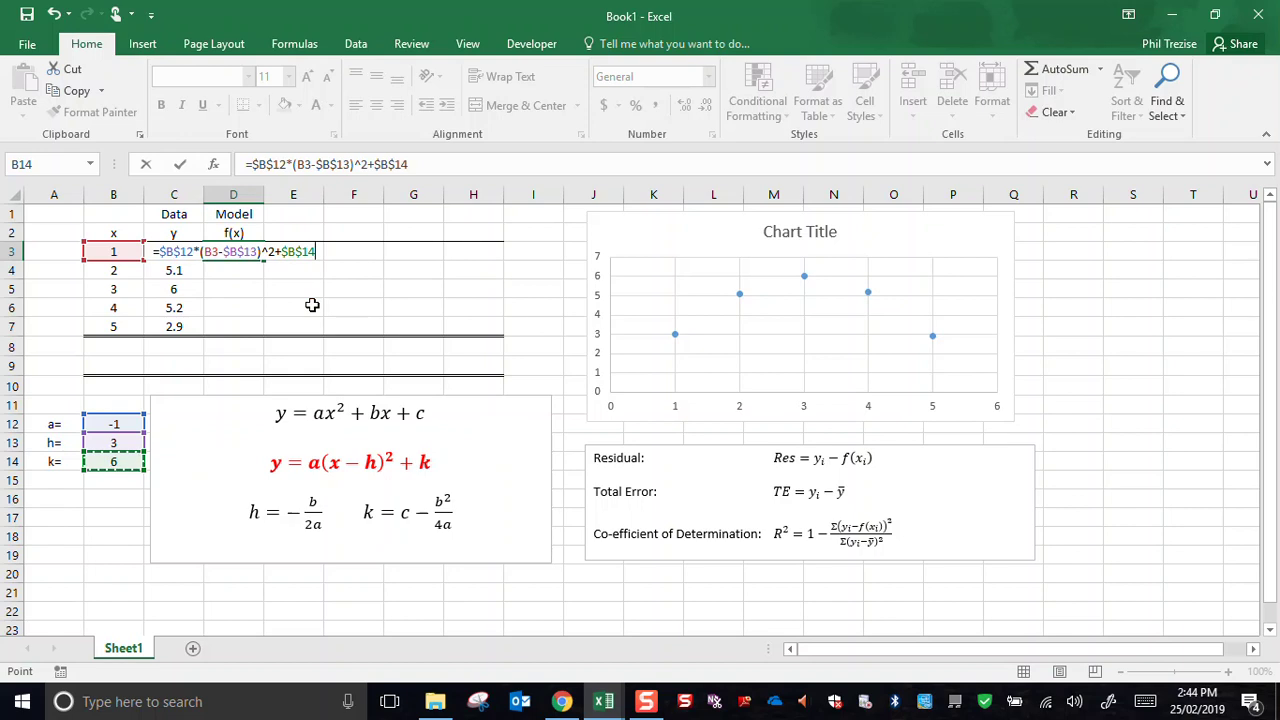
pyautogui.press('Return')
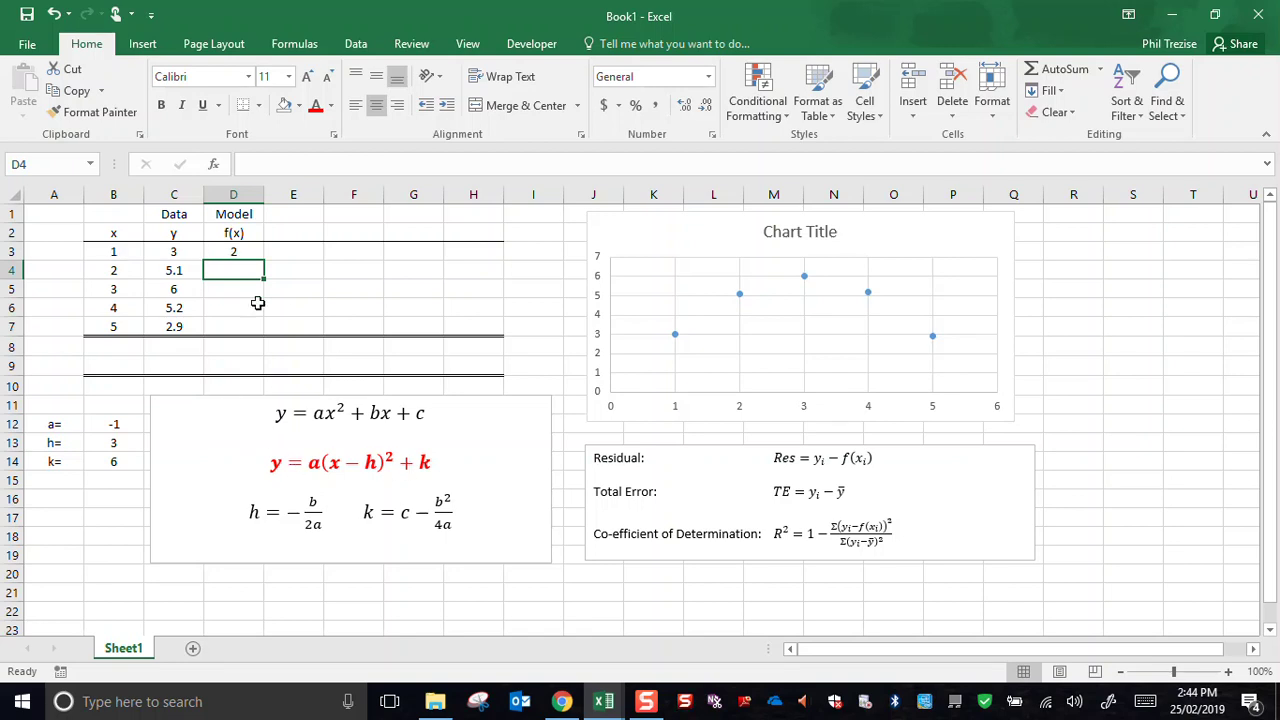
# Fill the D3 model formula down to D7, giving 2, 5, 6, 5, 2.
pyautogui.click(217, 253)
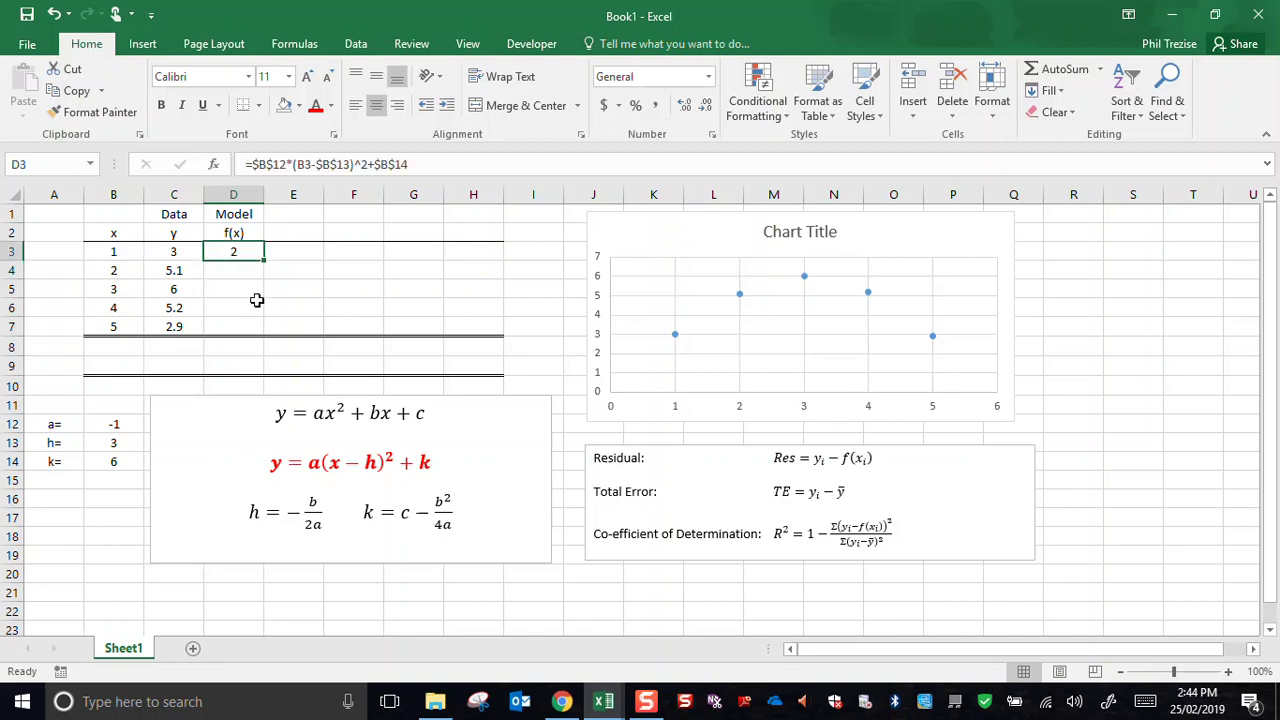
pyautogui.moveTo(266, 263); pyautogui.dragTo(266, 336)
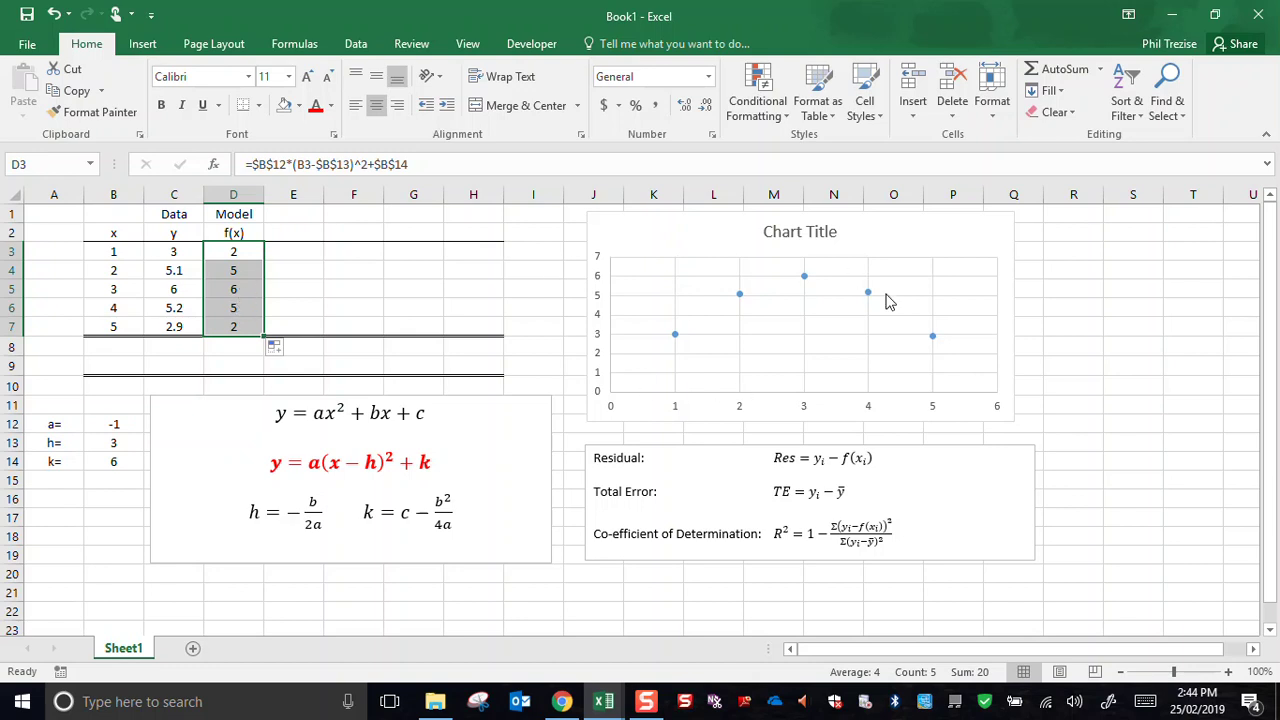
# Bring up Select Data Source for the scatter chart and start adding a new series.
pyautogui.click(684, 236)
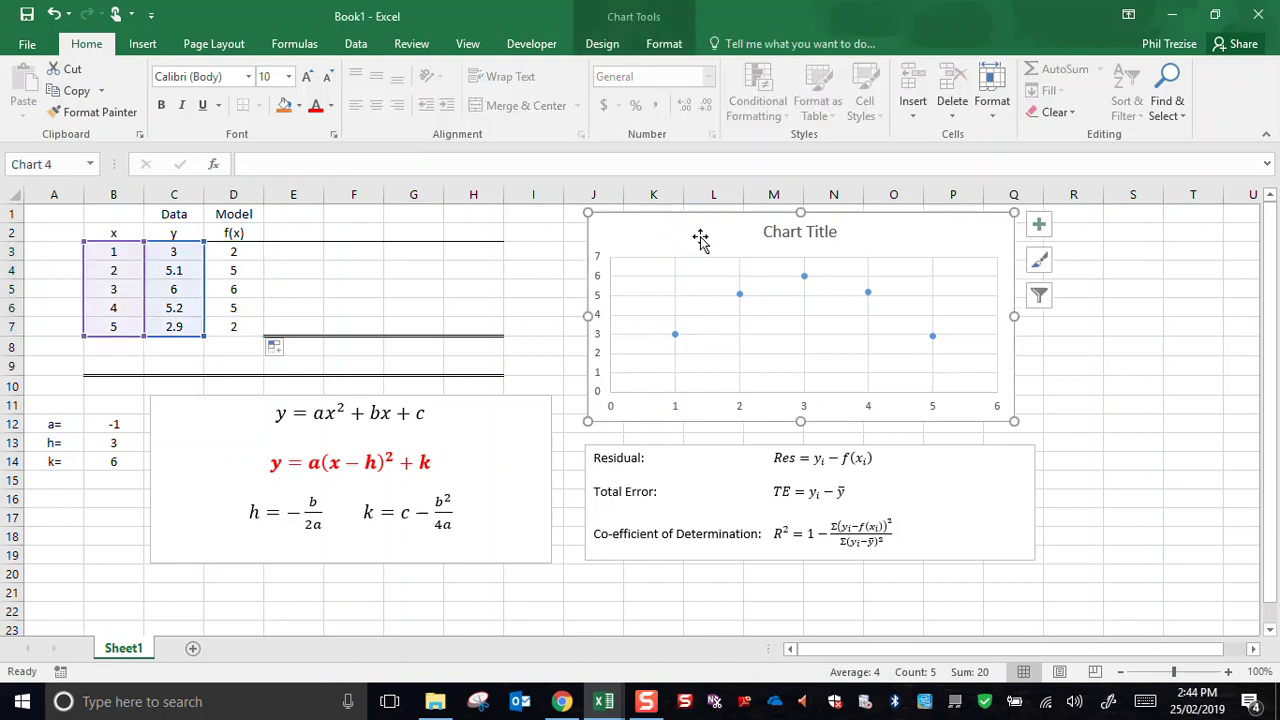
pyautogui.click(606, 44)
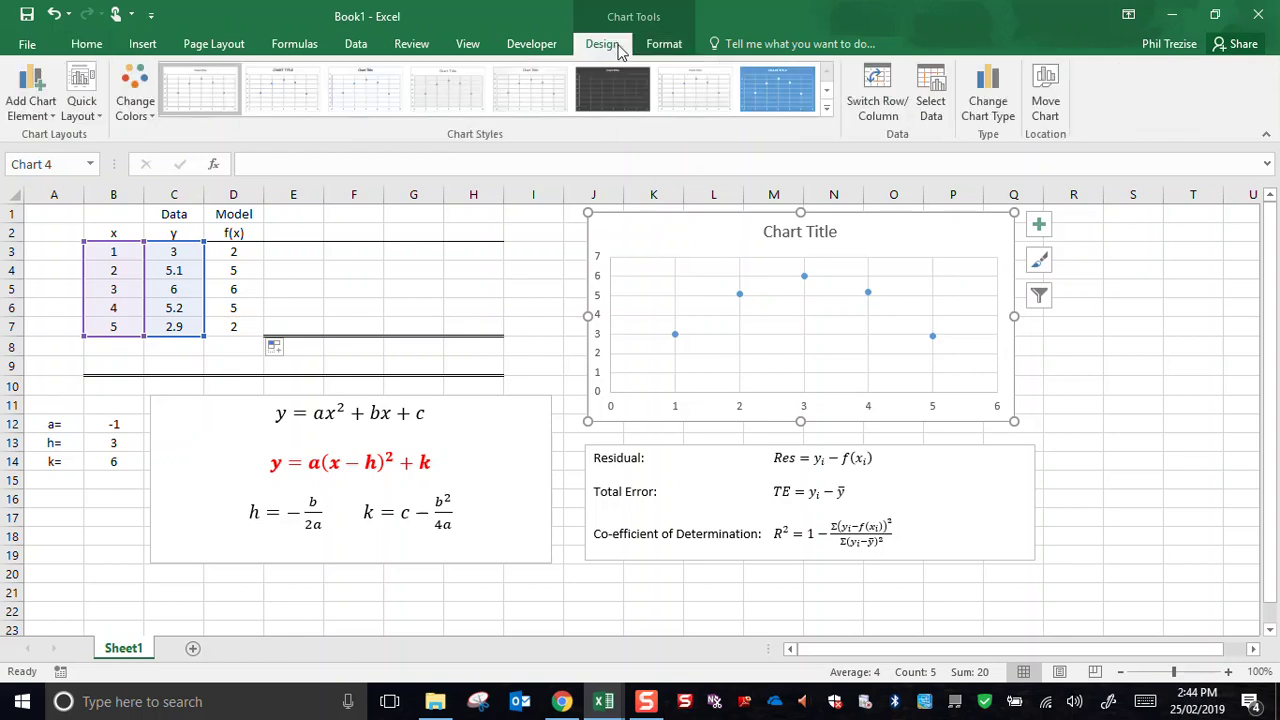
pyautogui.click(929, 90)
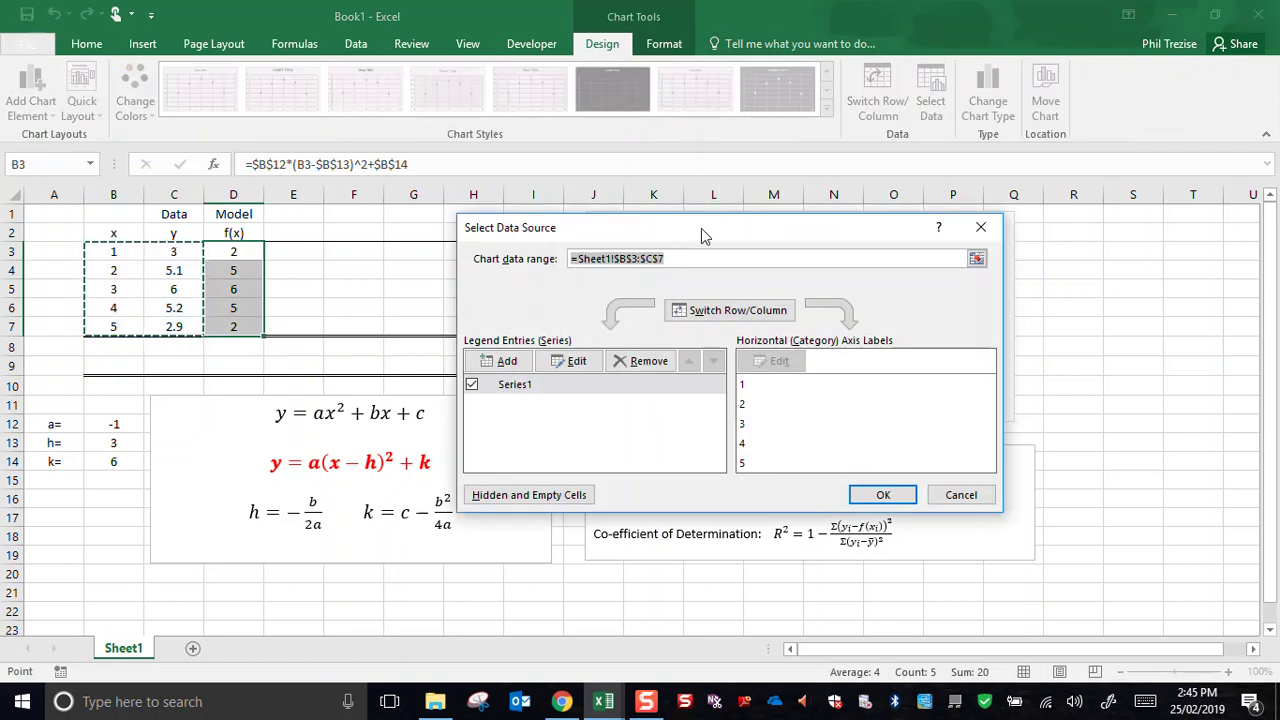
pyautogui.moveTo(703, 240); pyautogui.dragTo(649, 103)
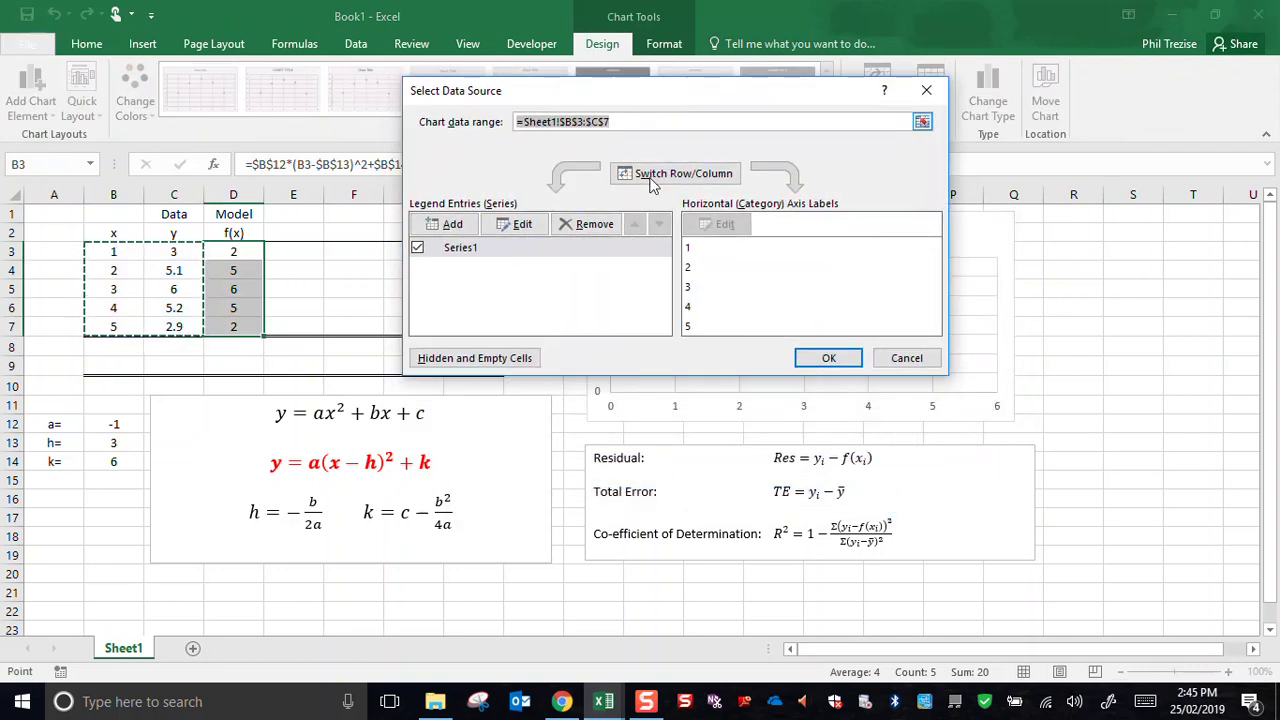
pyautogui.click(468, 257)
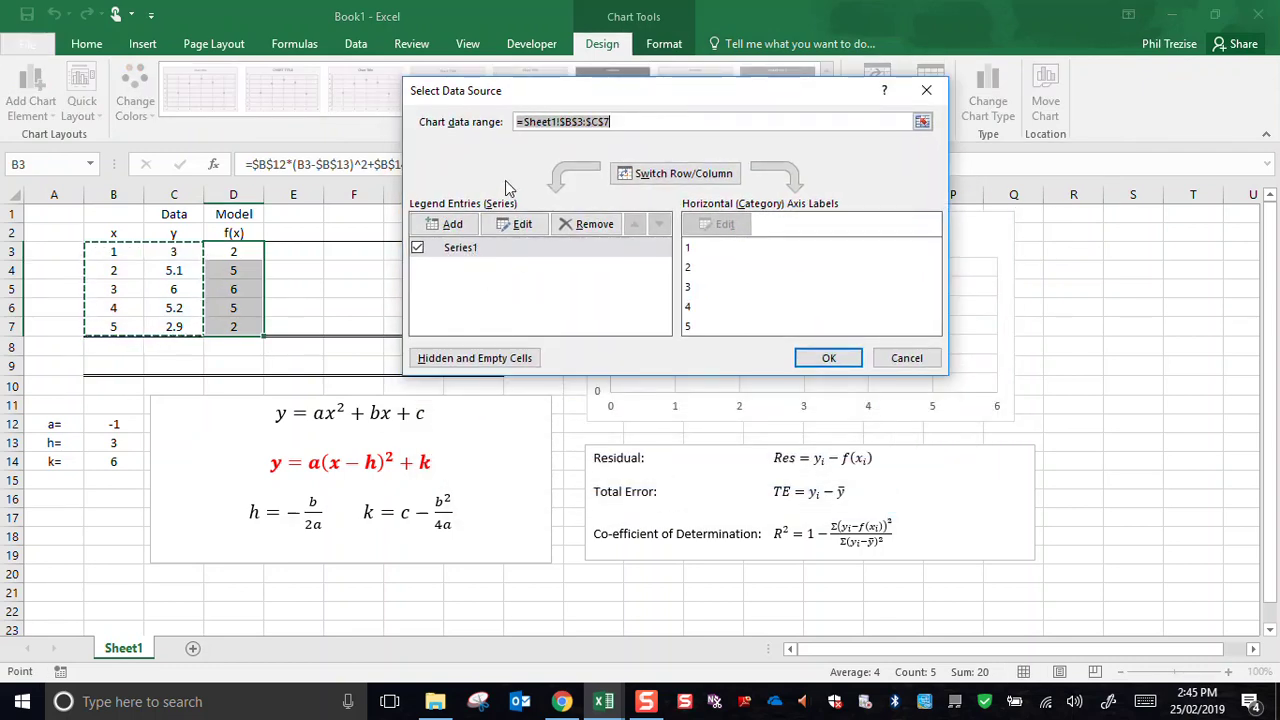
pyautogui.click(448, 226)
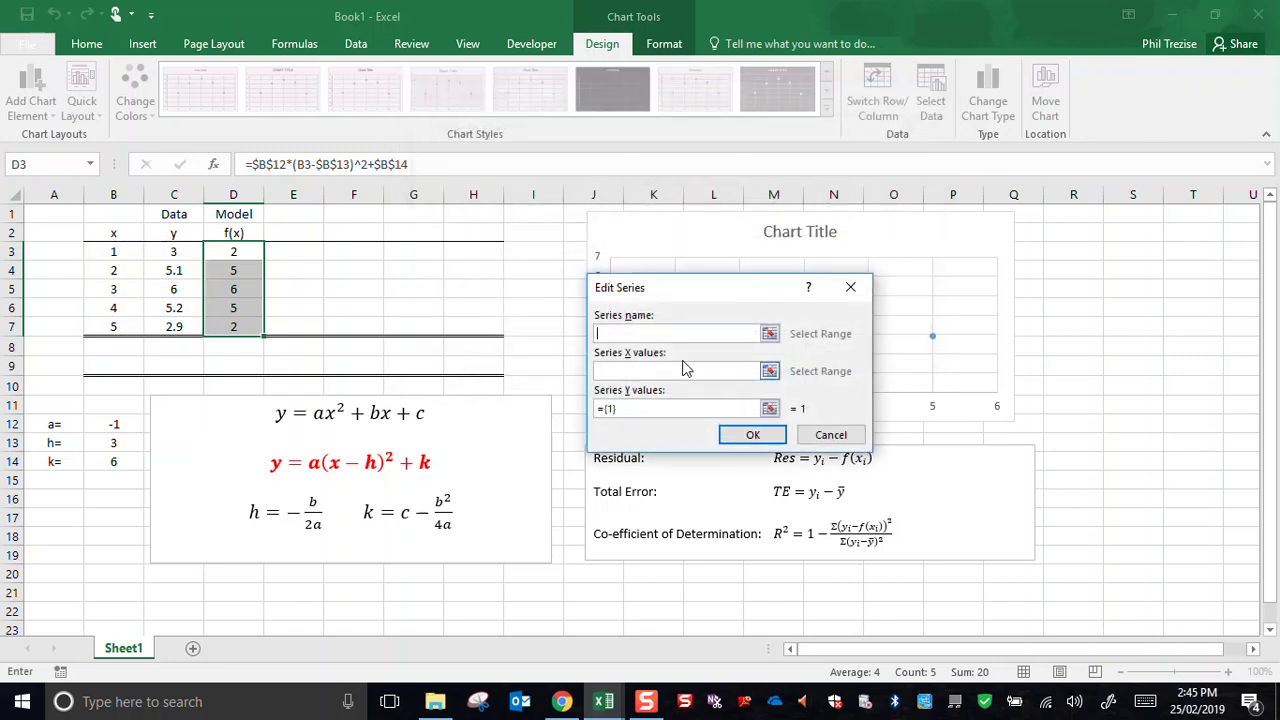
# Set the new series' X values to B3:B7 and Y values to D3:D7, and apply.
pyautogui.click(769, 372)
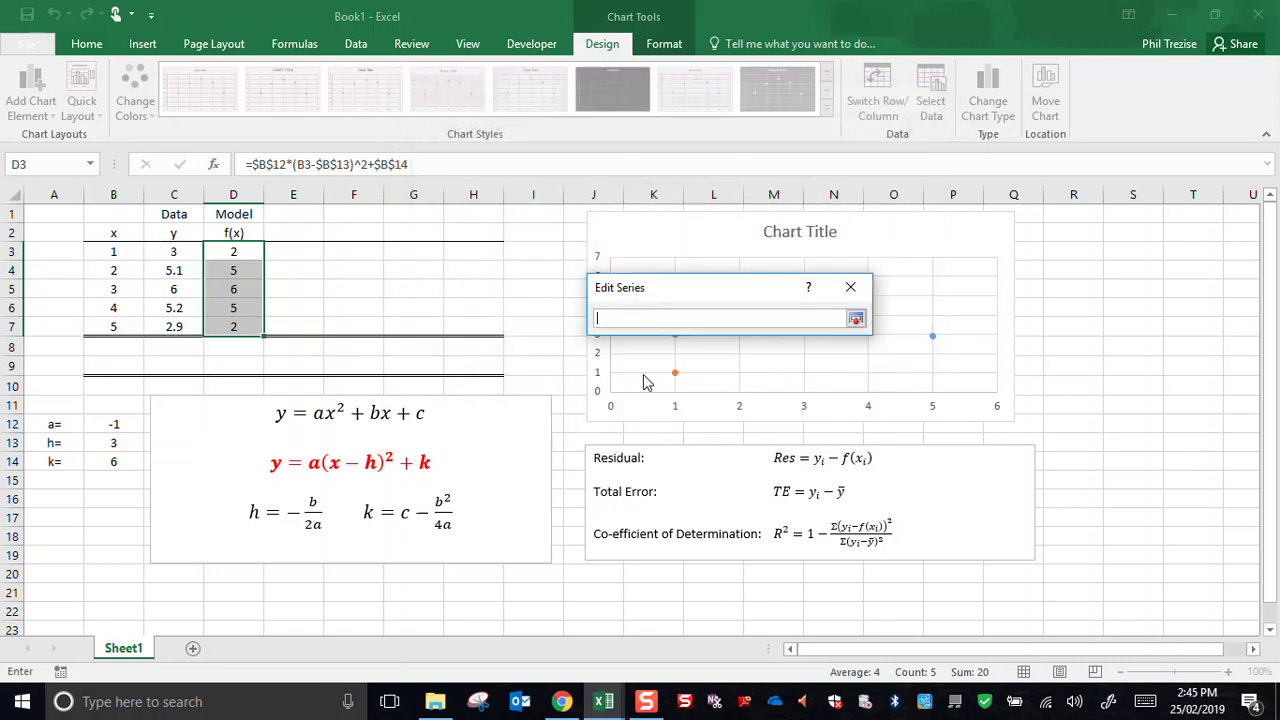
pyautogui.moveTo(116, 252); pyautogui.dragTo(121, 326)
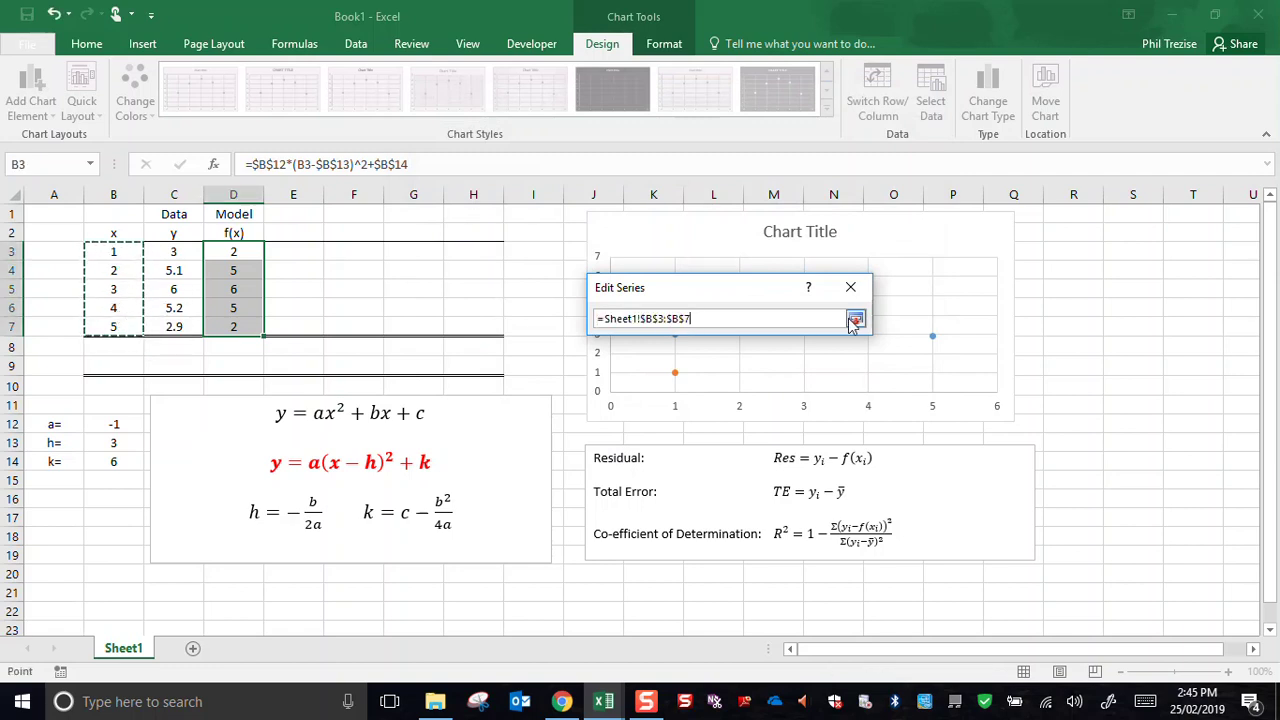
pyautogui.click(855, 318)
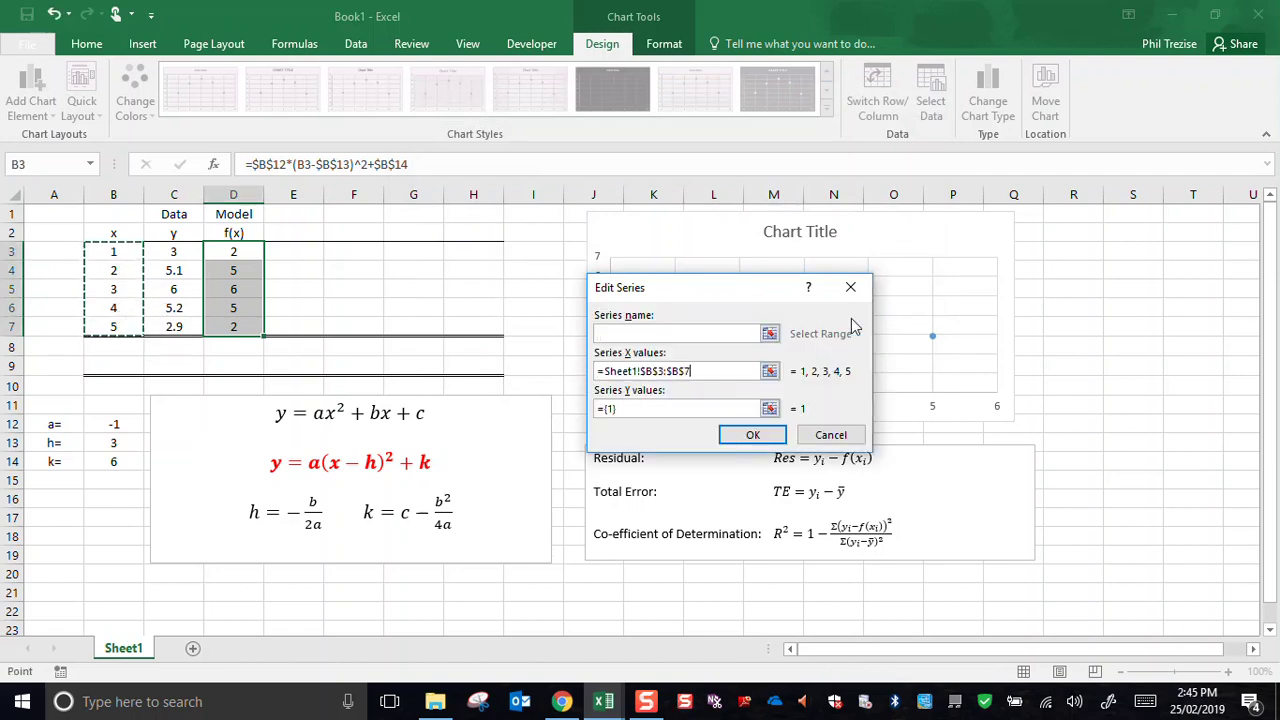
pyautogui.click(768, 408)
pyautogui.moveTo(240, 252); pyautogui.dragTo(256, 327)
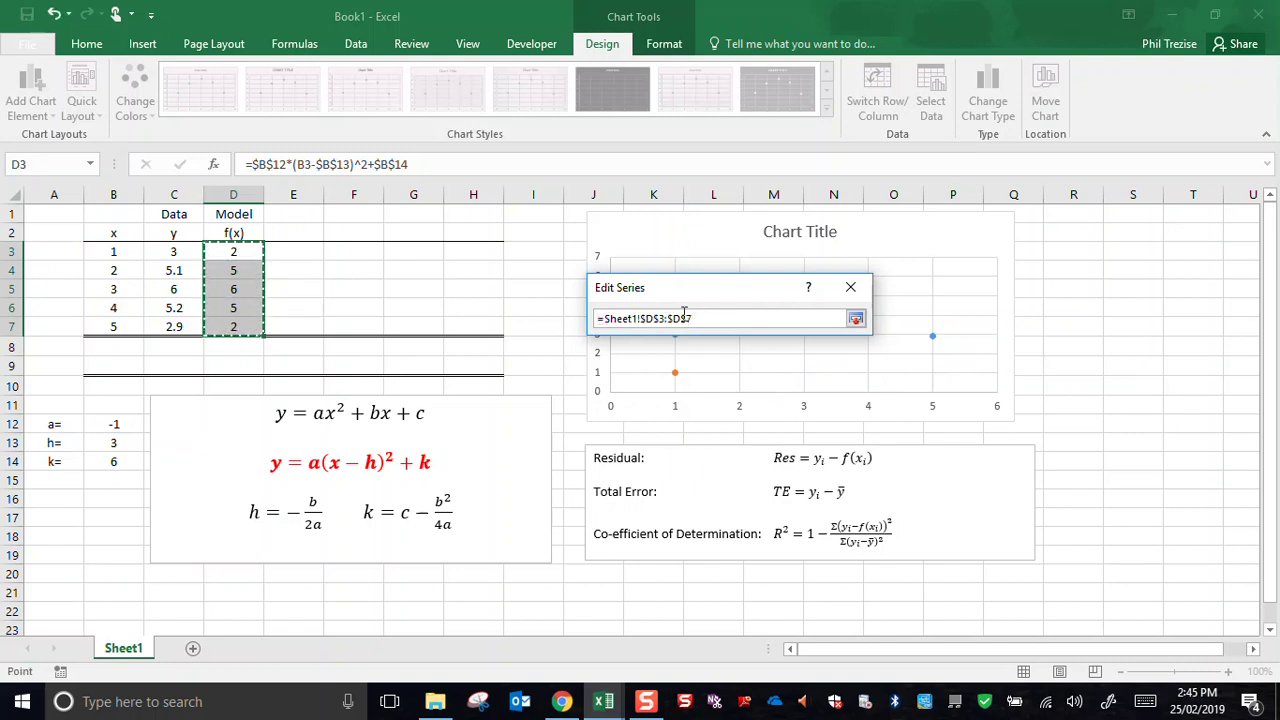
pyautogui.click(855, 318)
pyautogui.click(776, 438)
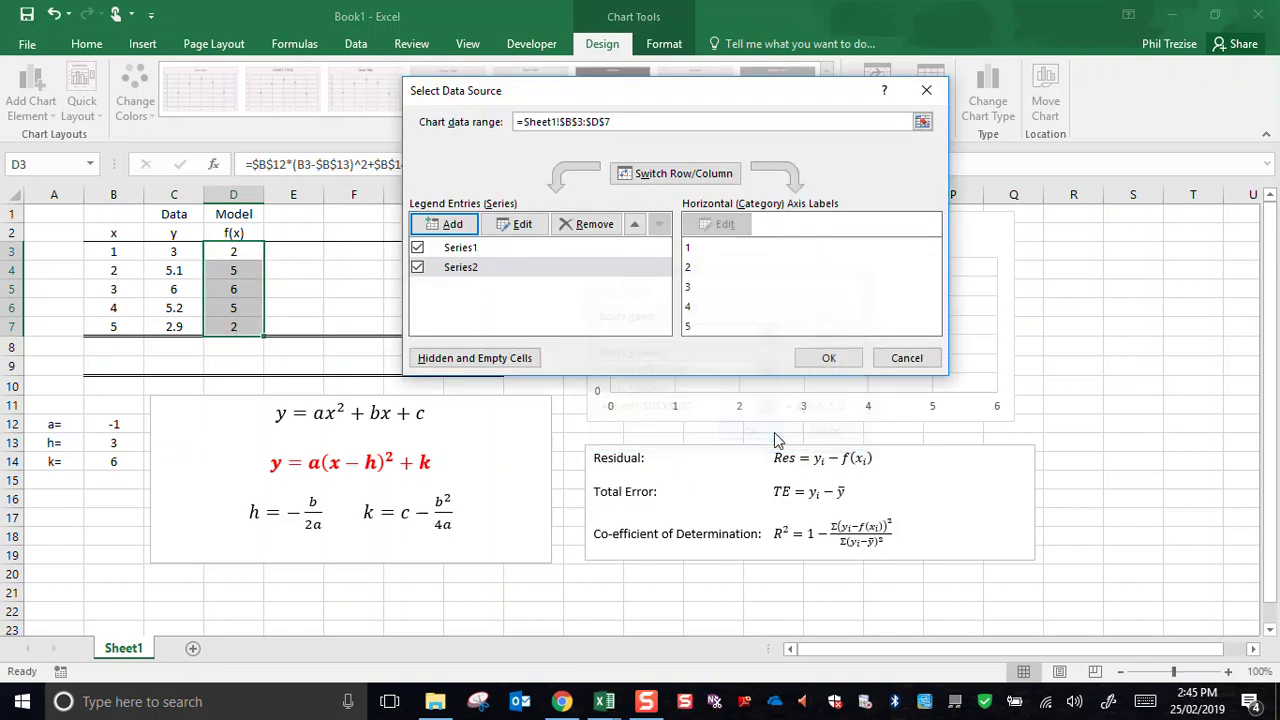
pyautogui.click(828, 356)
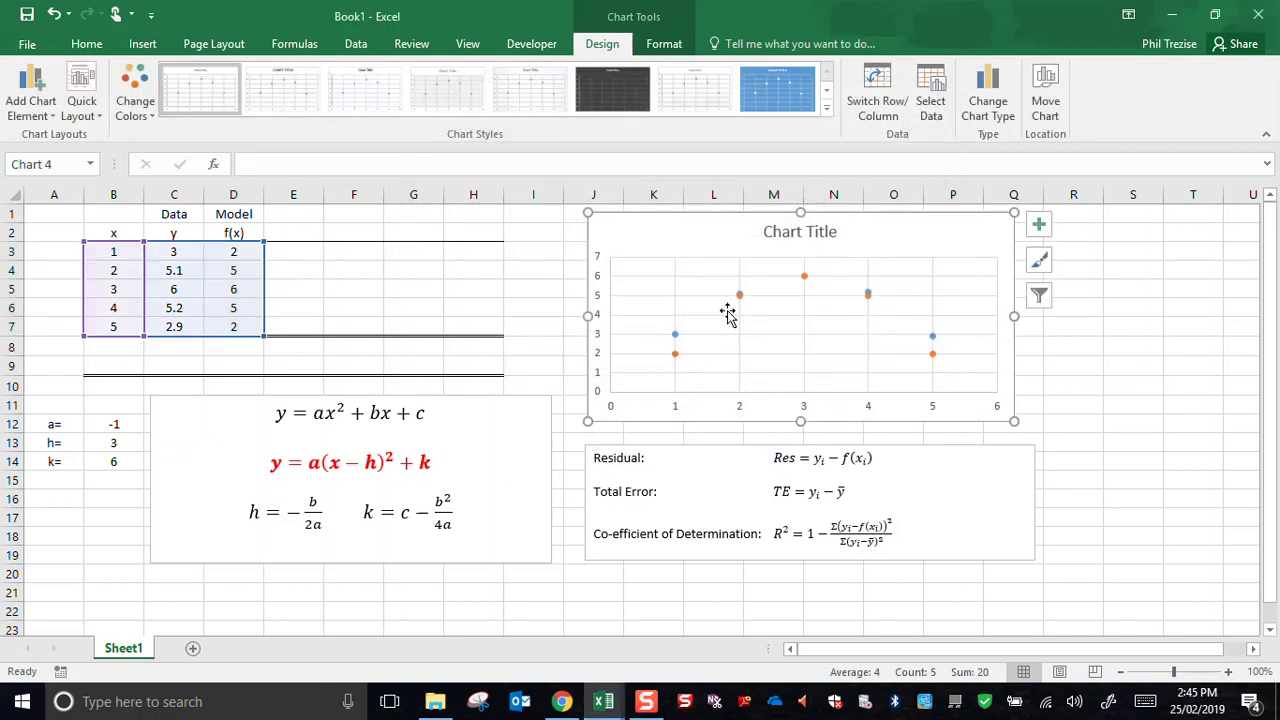
# Format the Model series as a smoothed solid orange line, 1 pt wide.
pyautogui.click(932, 354)
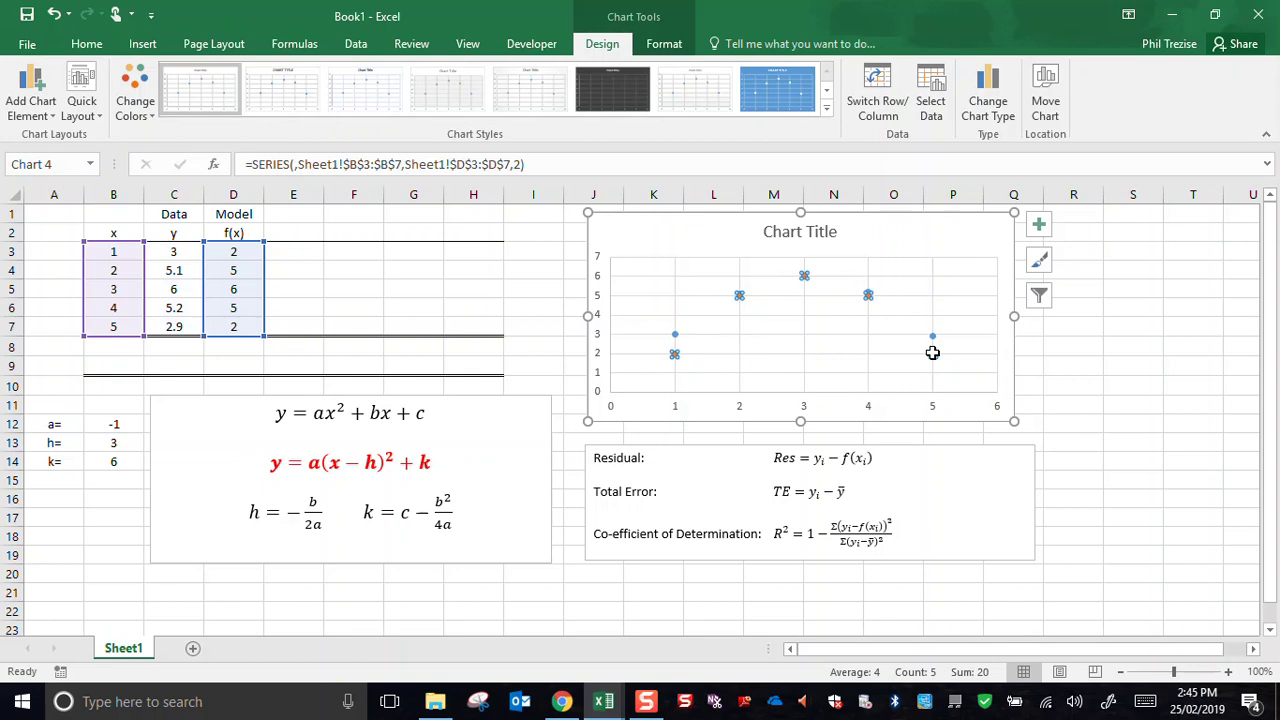
pyautogui.rightClick(932, 354)
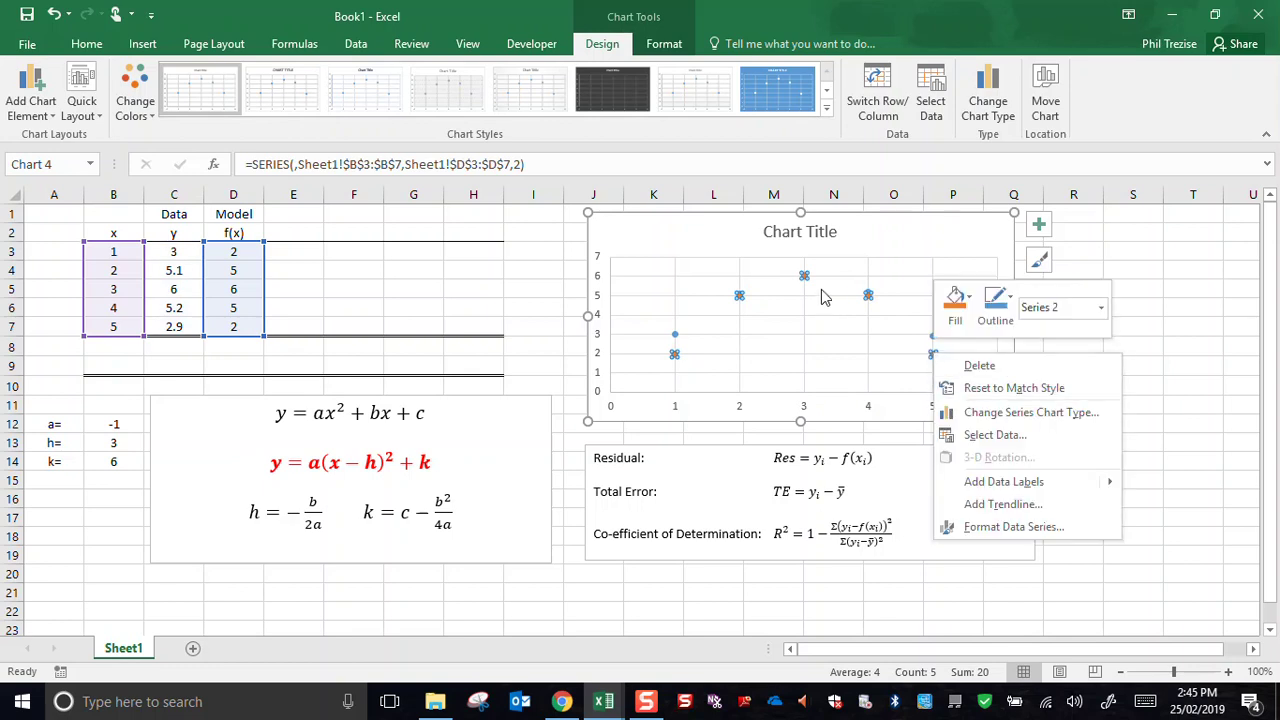
pyautogui.click(983, 526)
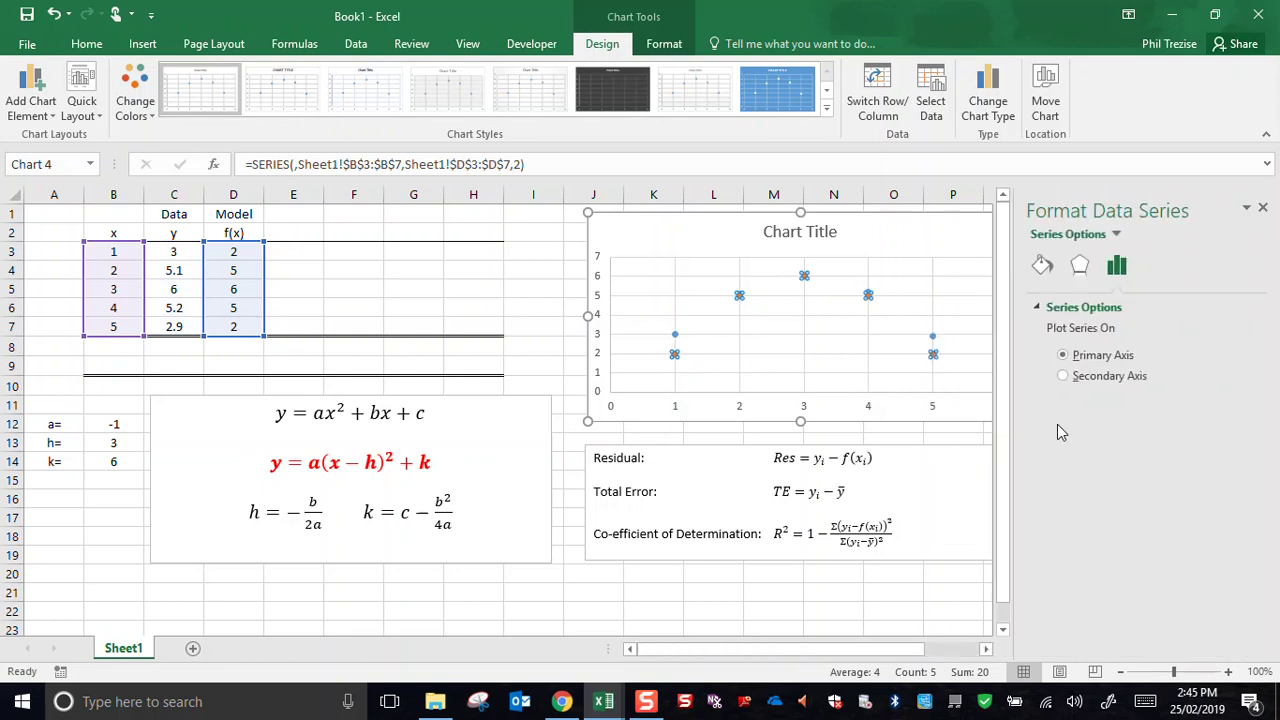
pyautogui.click(1043, 268)
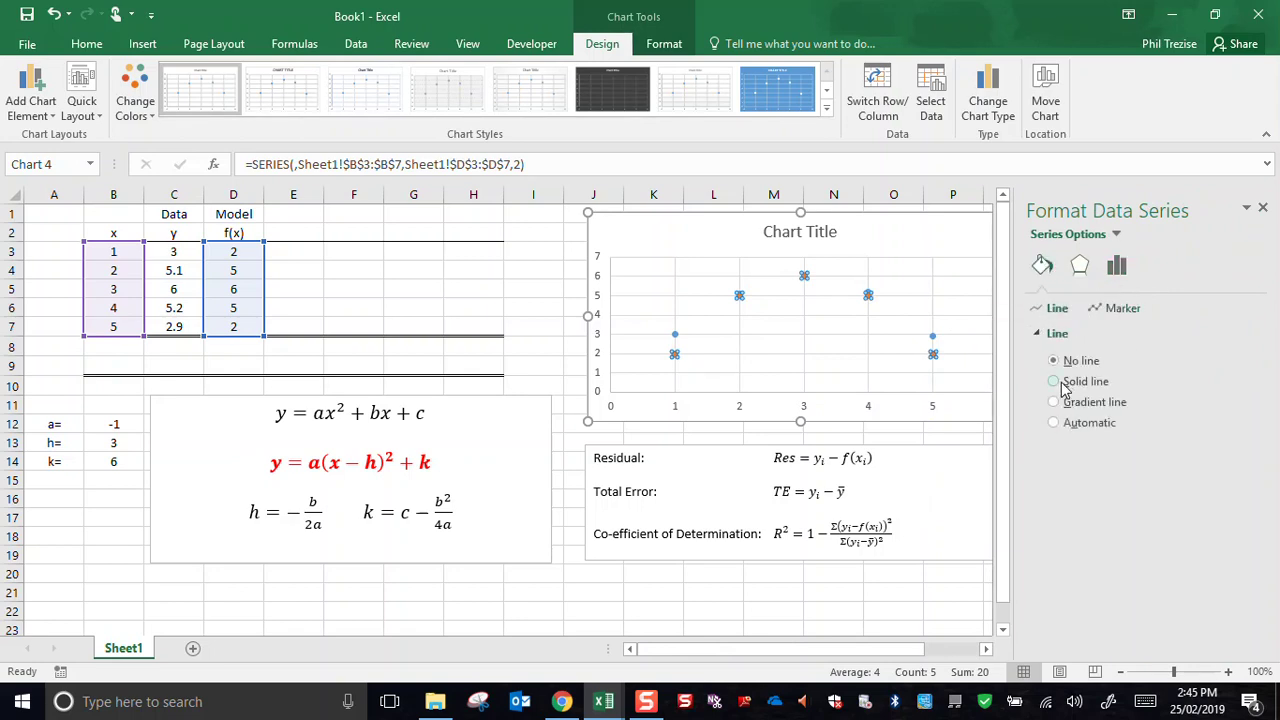
pyautogui.click(1078, 384)
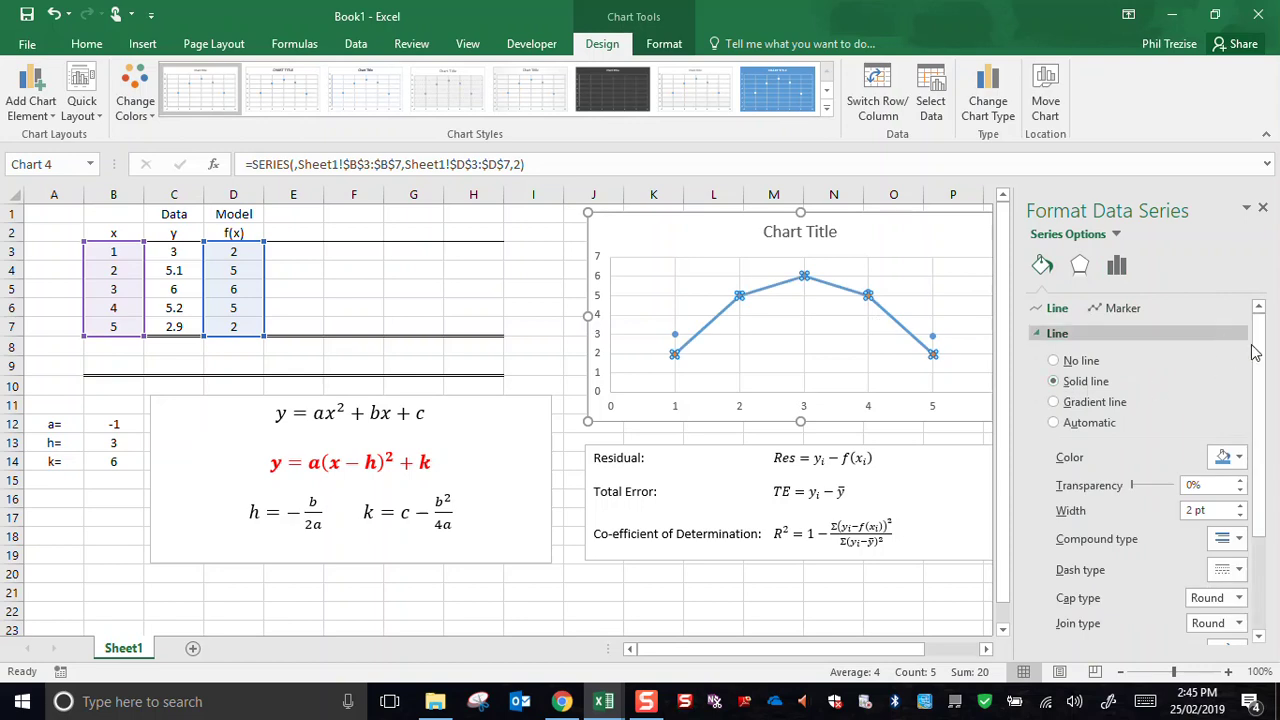
pyautogui.scroll(-3, 1222, 600)
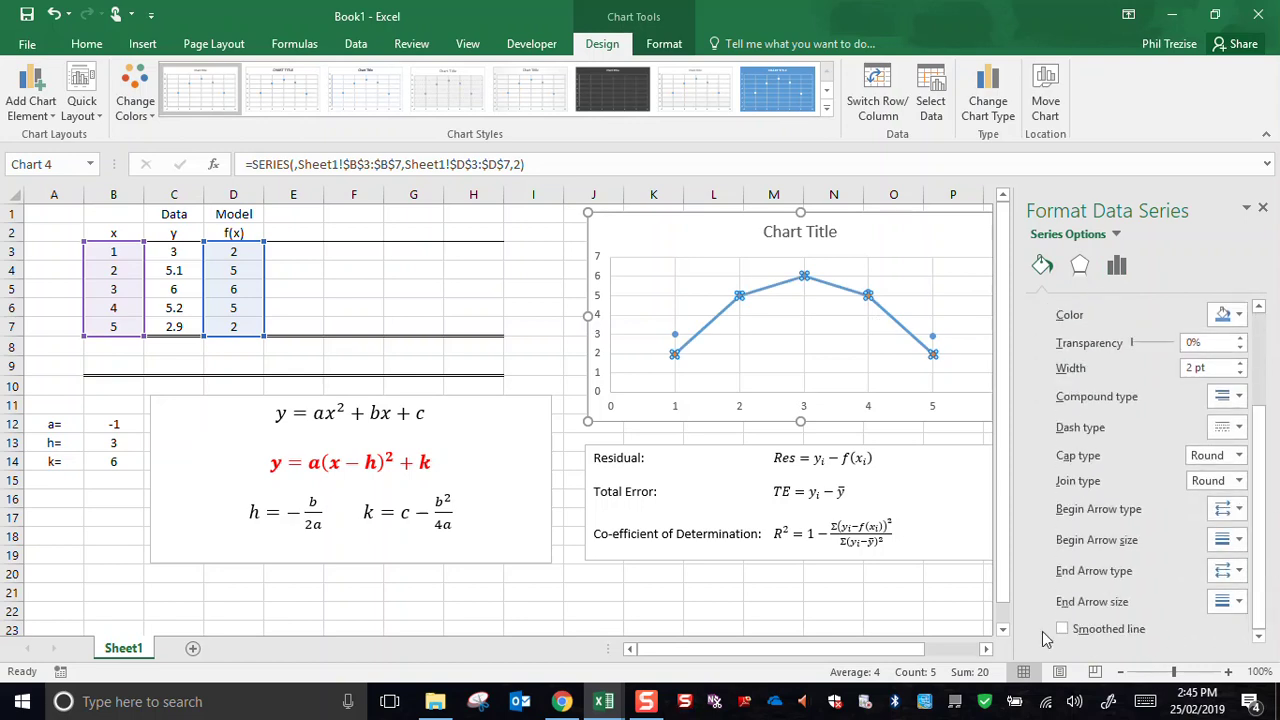
pyautogui.click(1062, 628)
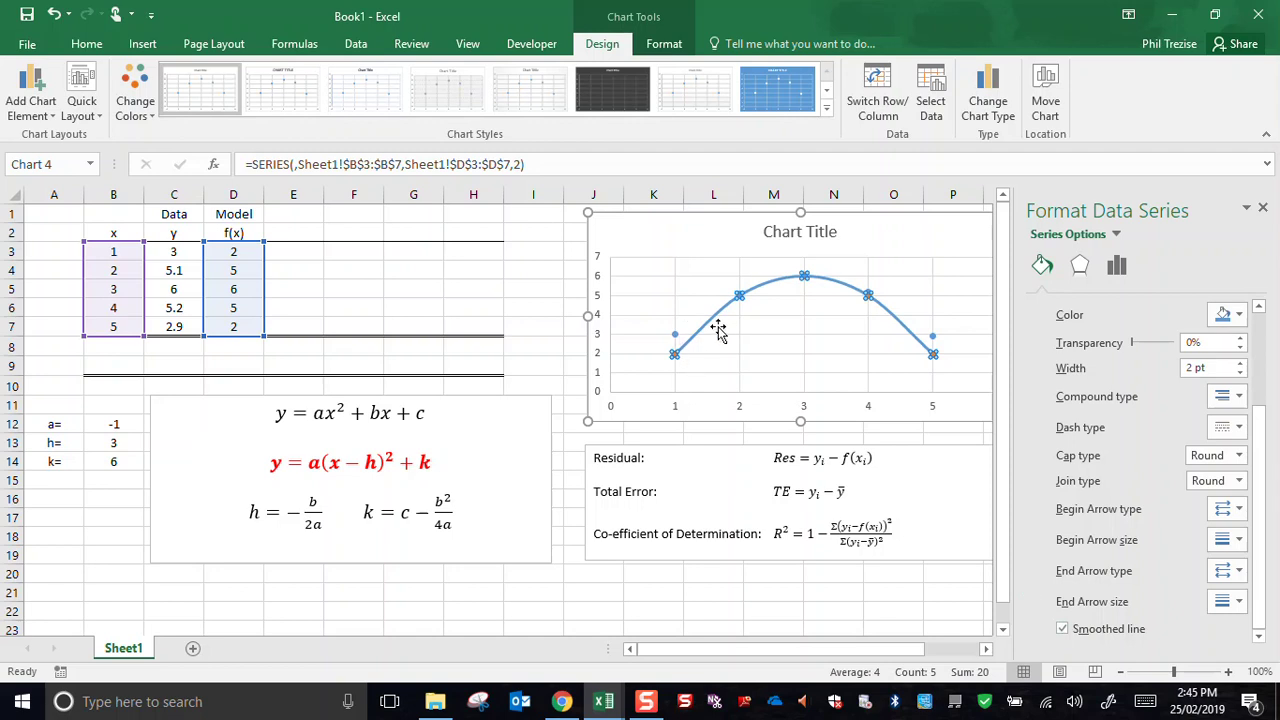
pyautogui.click(1236, 318)
pyautogui.click(1236, 318)
pyautogui.click(1236, 318)
pyautogui.click(1200, 354)
pyautogui.click(1240, 373)
pyautogui.click(1240, 374)
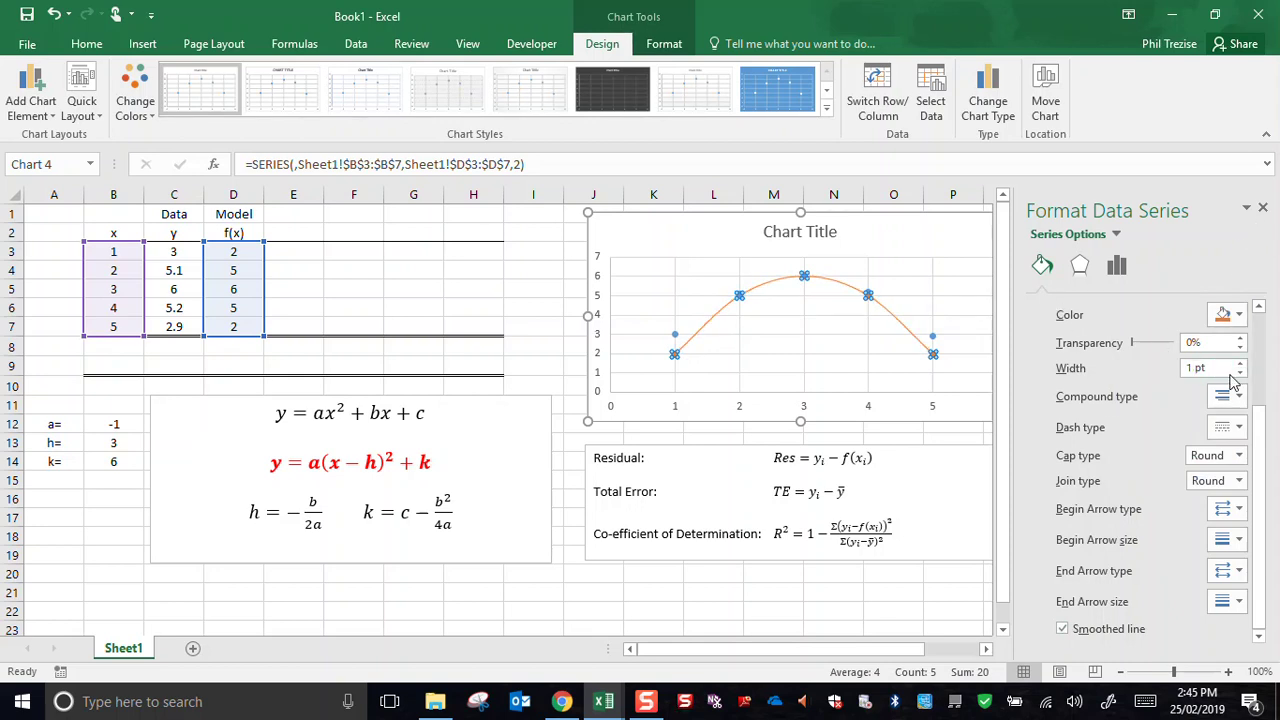
# Set the Model series markers to None and close the formatting pane.
pyautogui.scroll(3, 1262, 400)
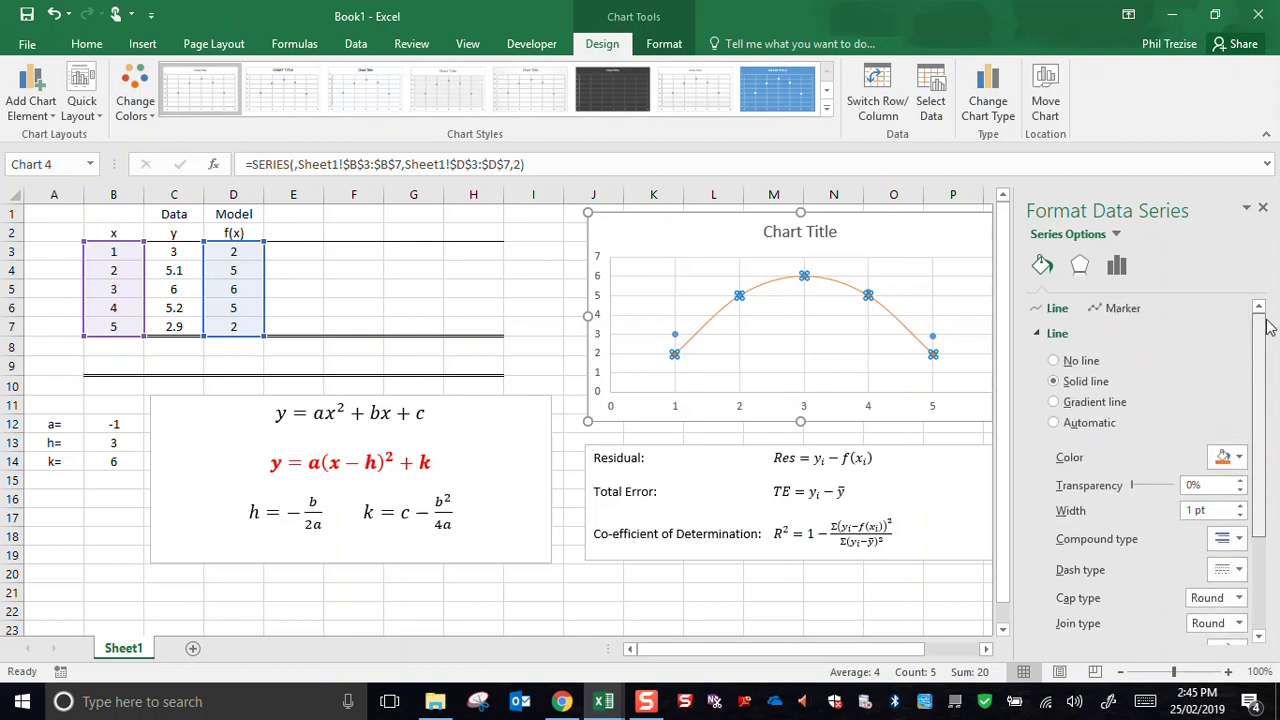
pyautogui.click(1130, 310)
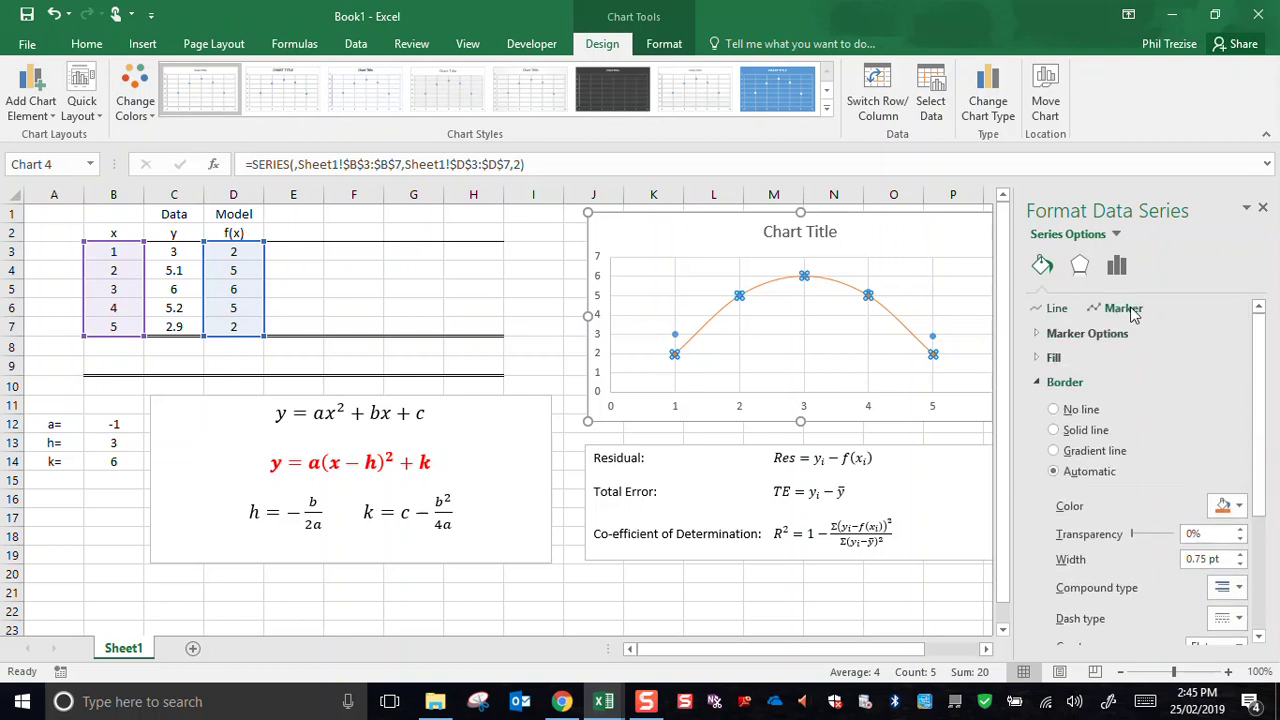
pyautogui.click(1087, 334)
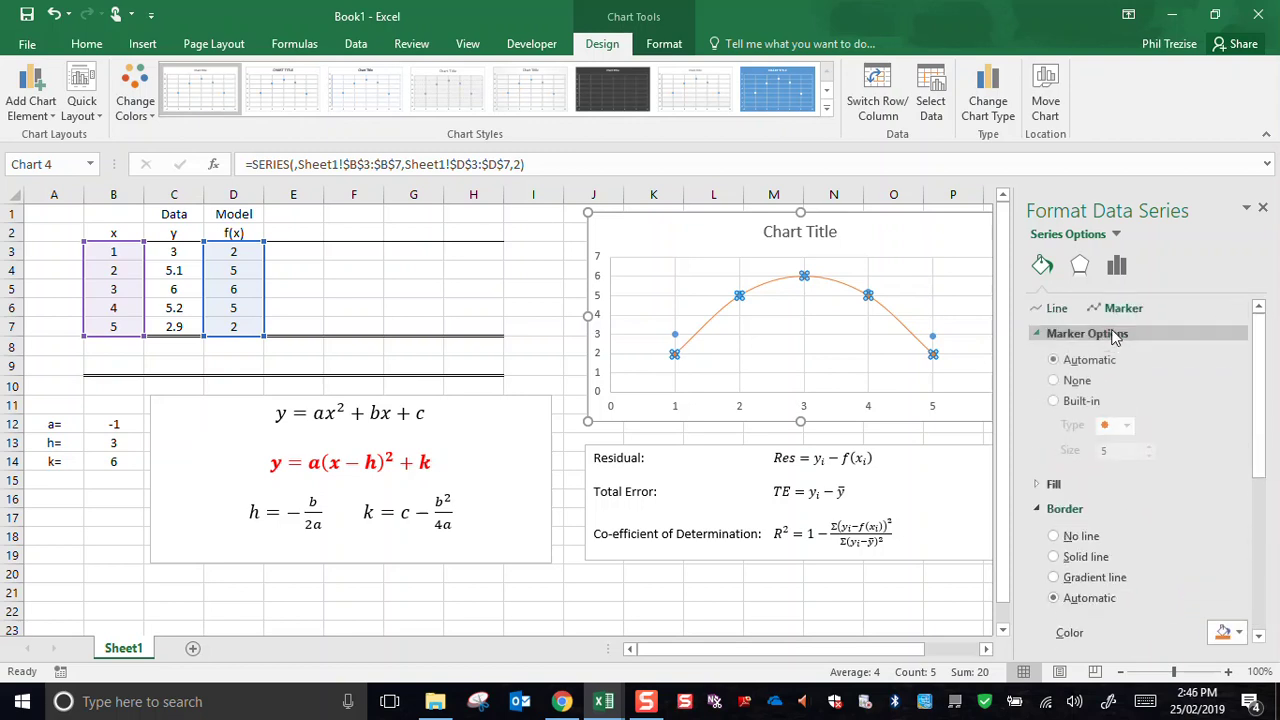
pyautogui.click(1086, 388)
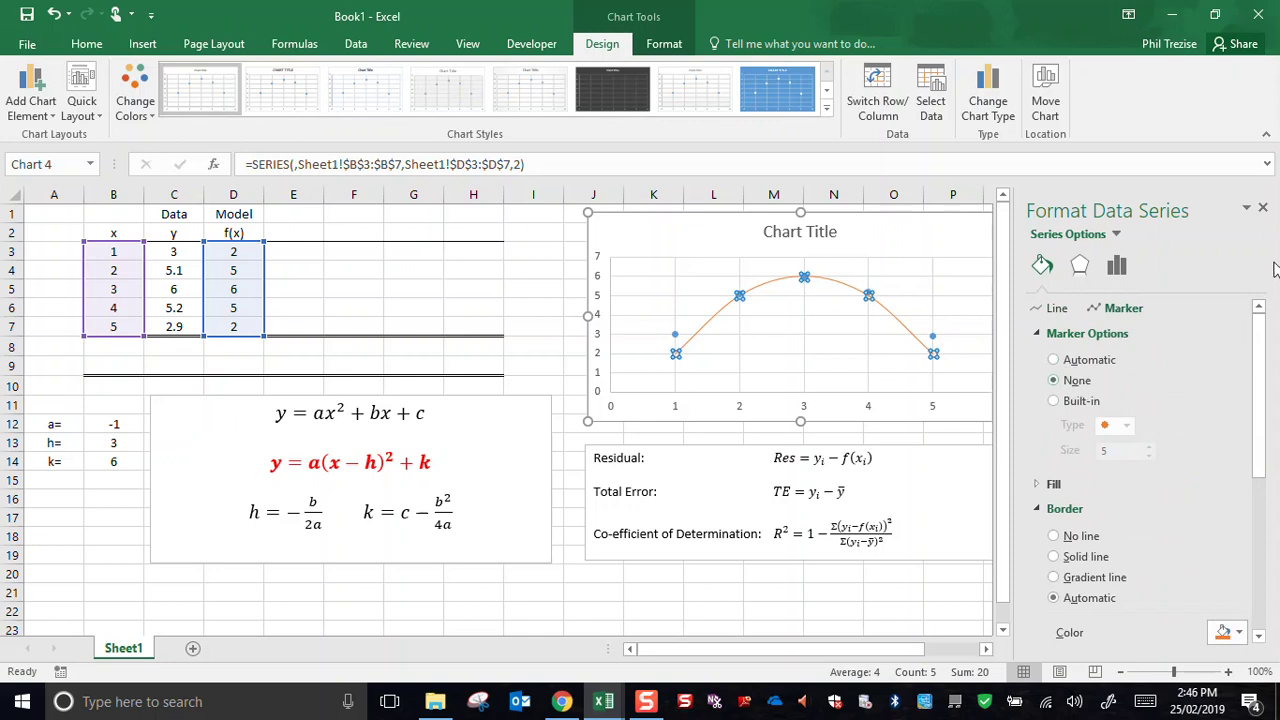
pyautogui.click(1263, 209)
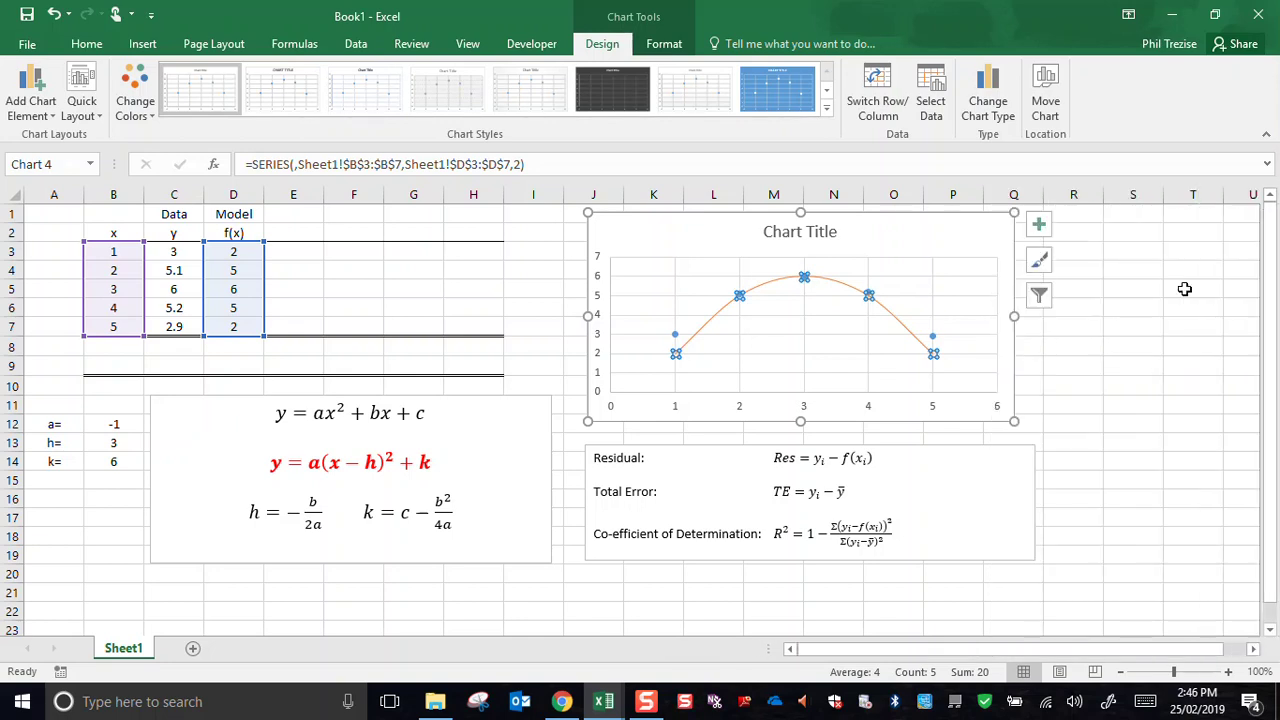
pyautogui.click(1120, 326)
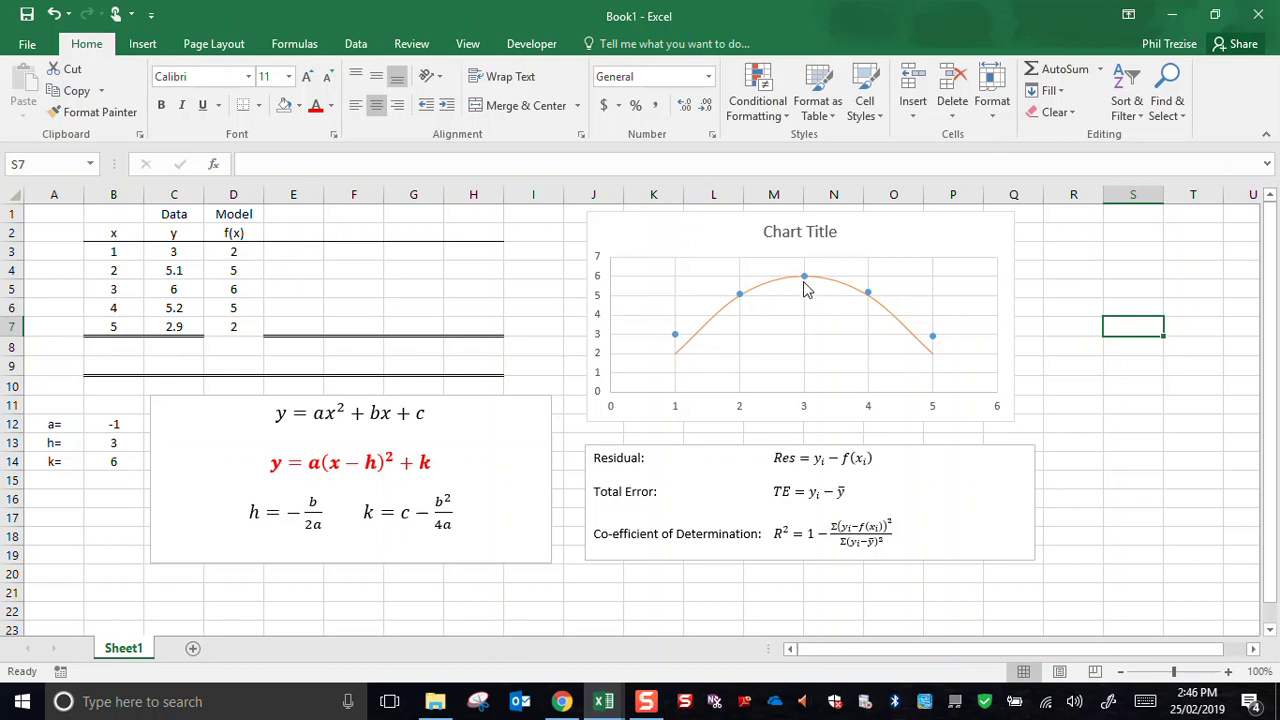
# Change parameter a in B12 to -0.75, updating the model values to 3, 5.25, 6, 5.25, 3.
pyautogui.moveTo(806, 289)
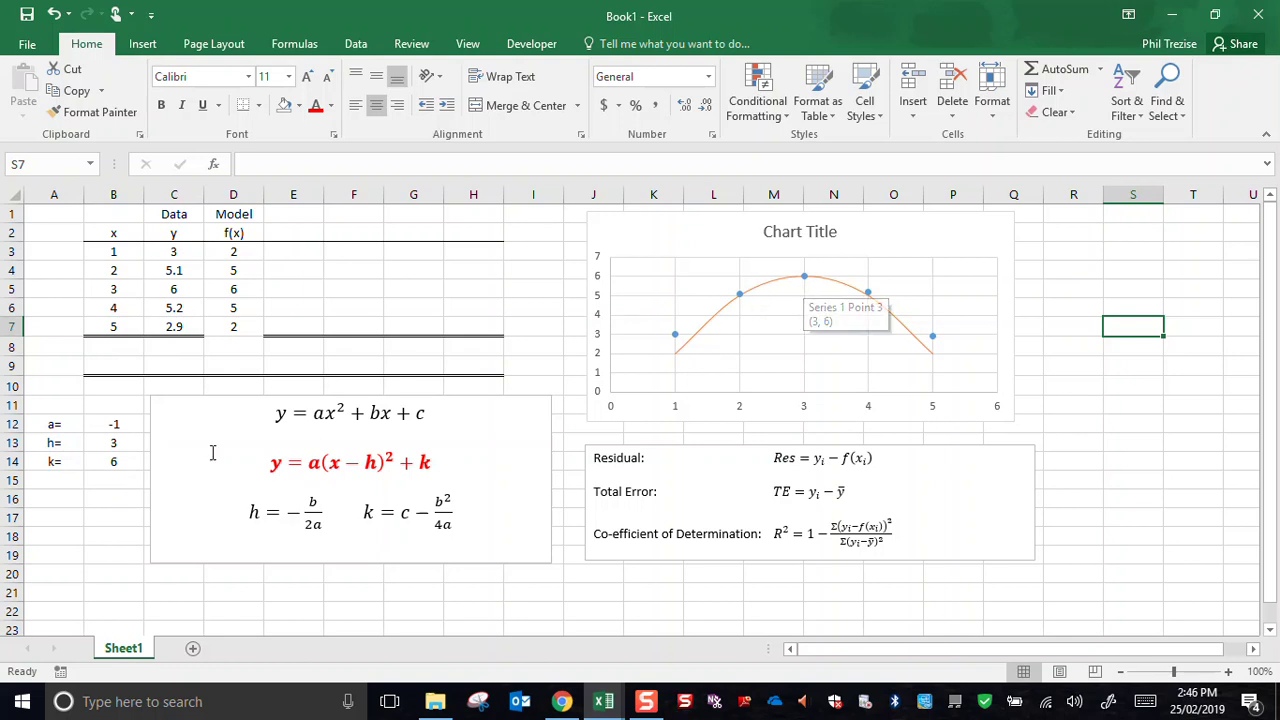
pyautogui.click(121, 423)
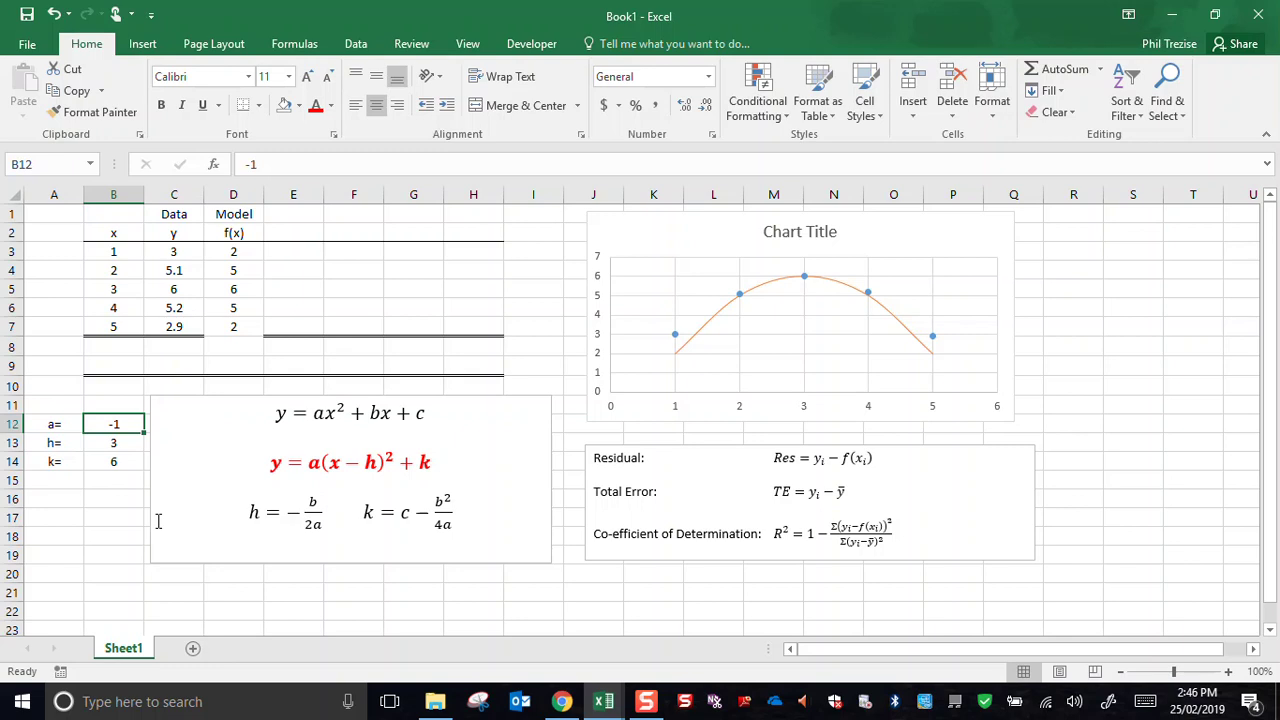
pyautogui.write('-0')
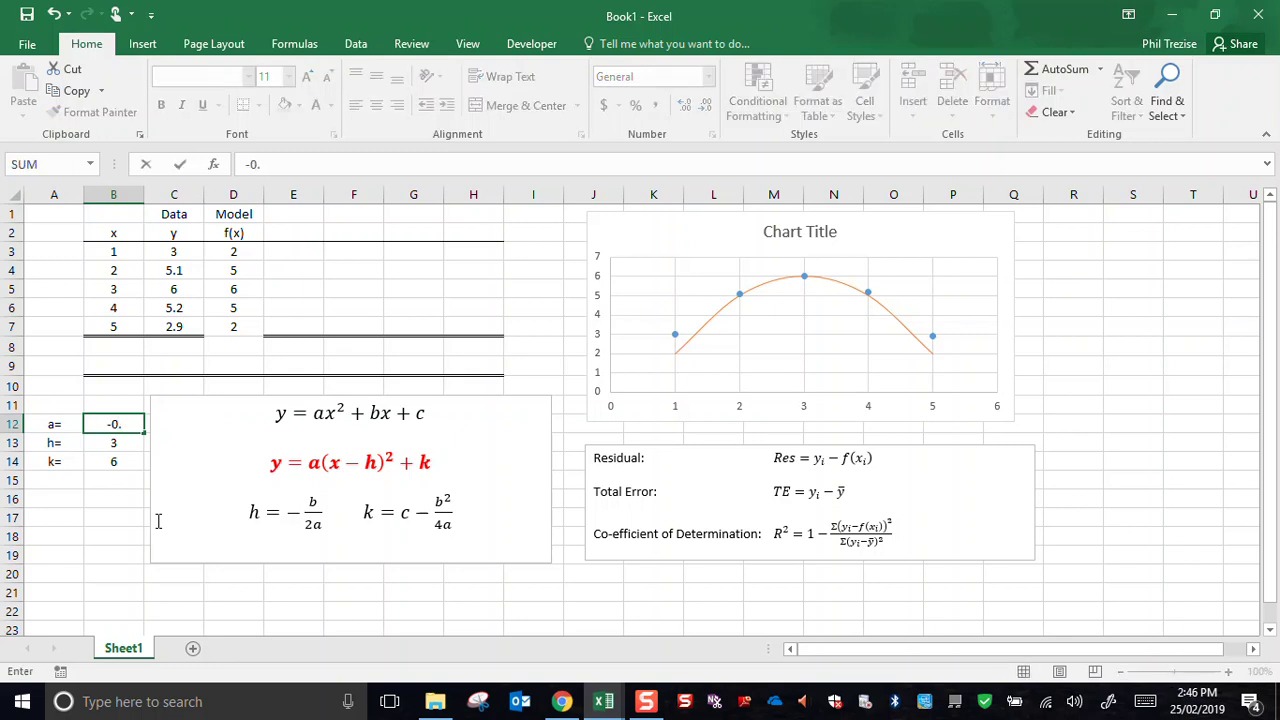
pyautogui.write('.75')
pyautogui.press('Return')
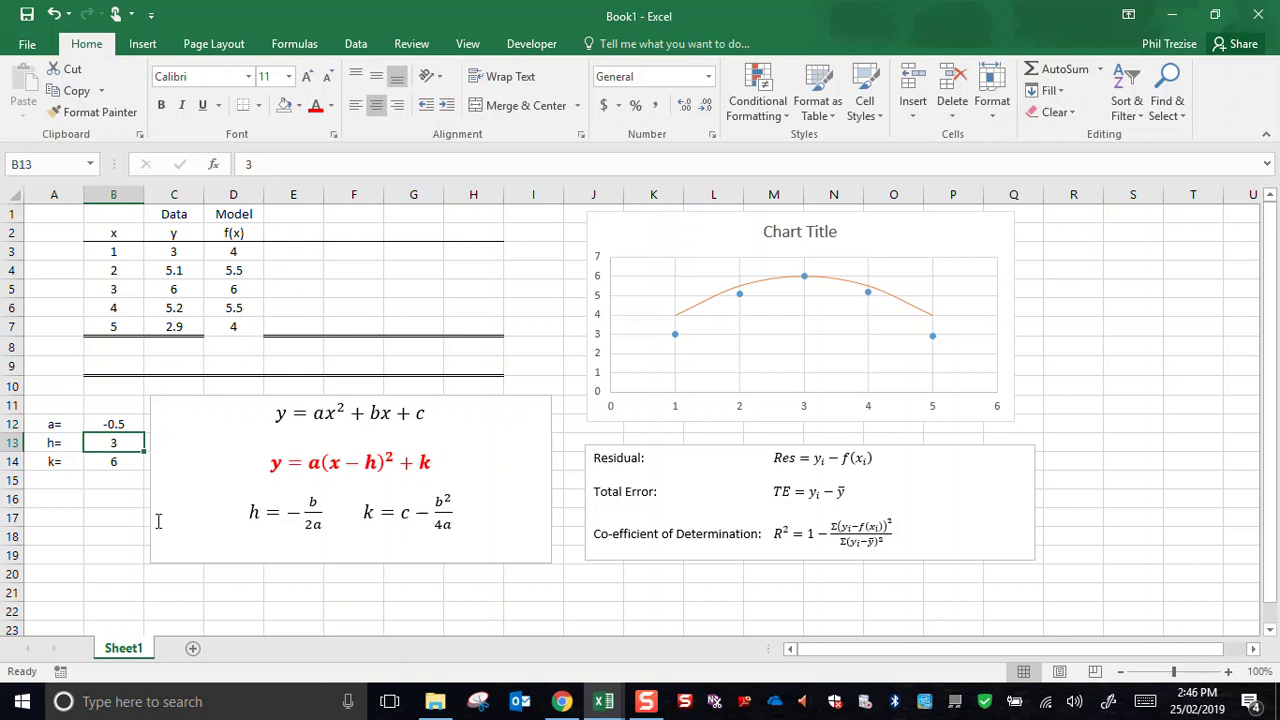
pyautogui.press('Up')
pyautogui.write('-0.75')
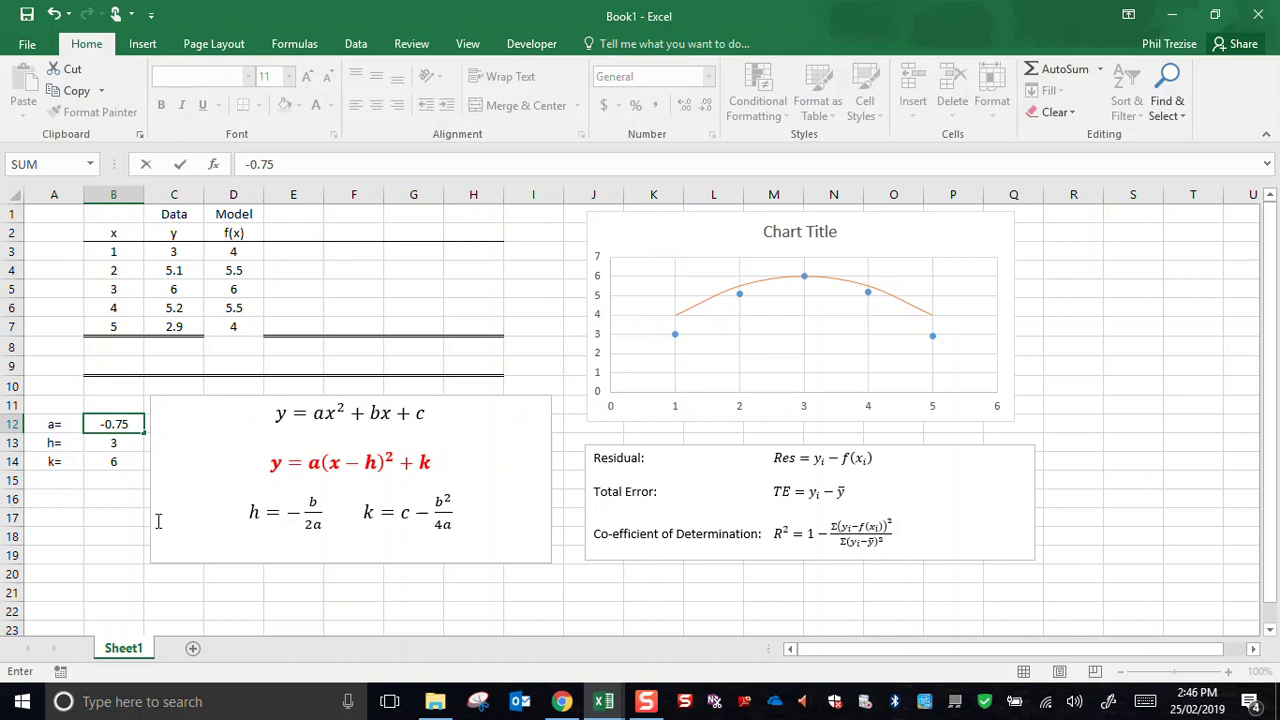
pyautogui.press('Return')
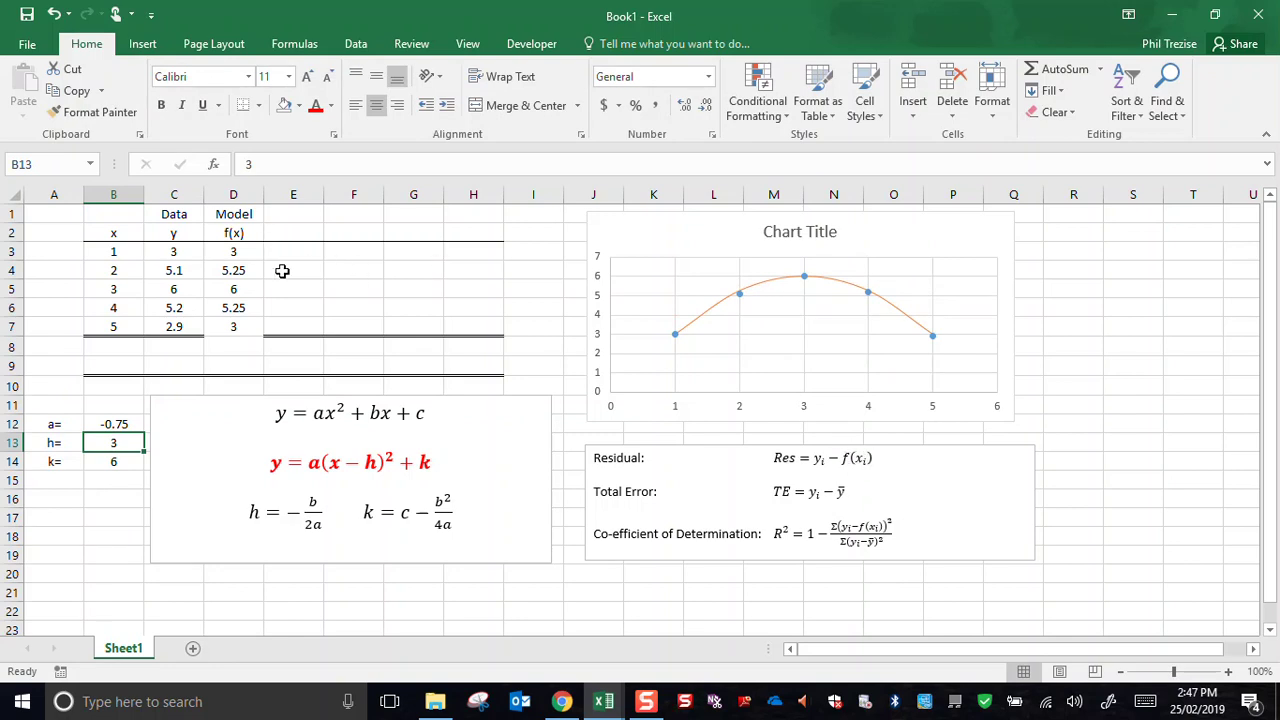
# Head E2 'Res', enter =C3-D3 in E3 and fill it down to E7.
pyautogui.click(306, 218)
pyautogui.click(306, 232)
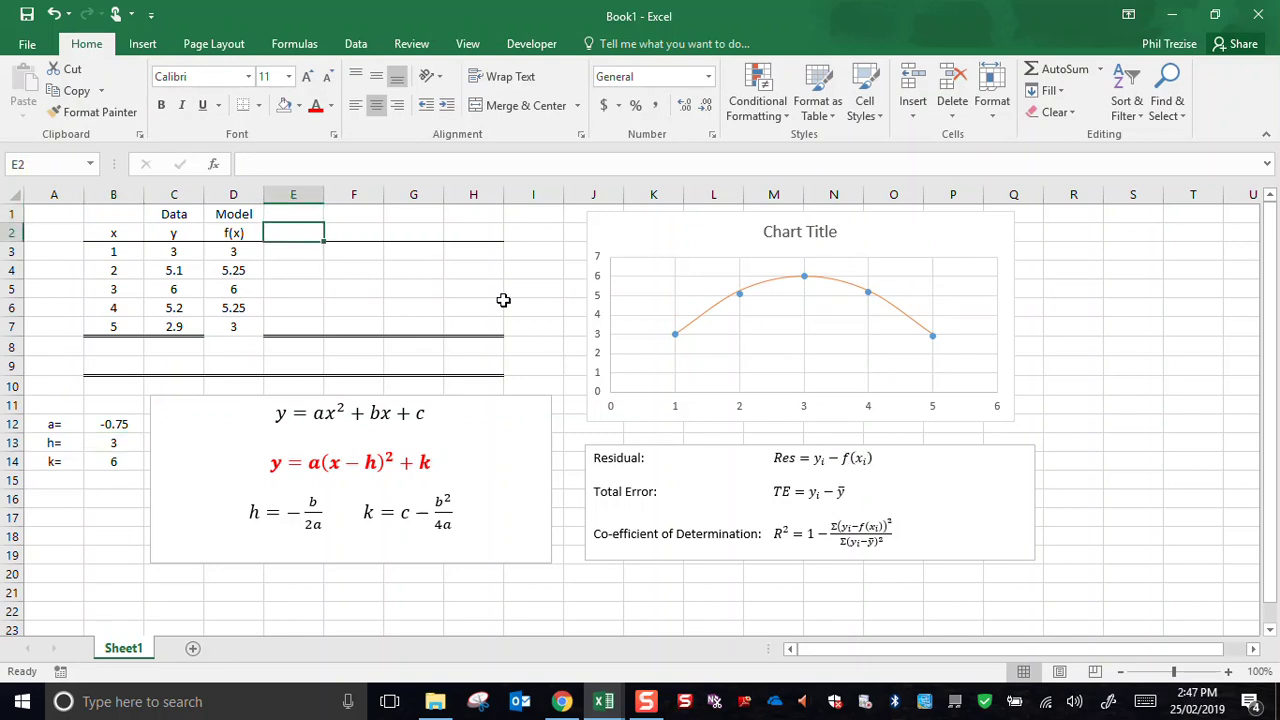
pyautogui.write('Res')
pyautogui.press('Return')
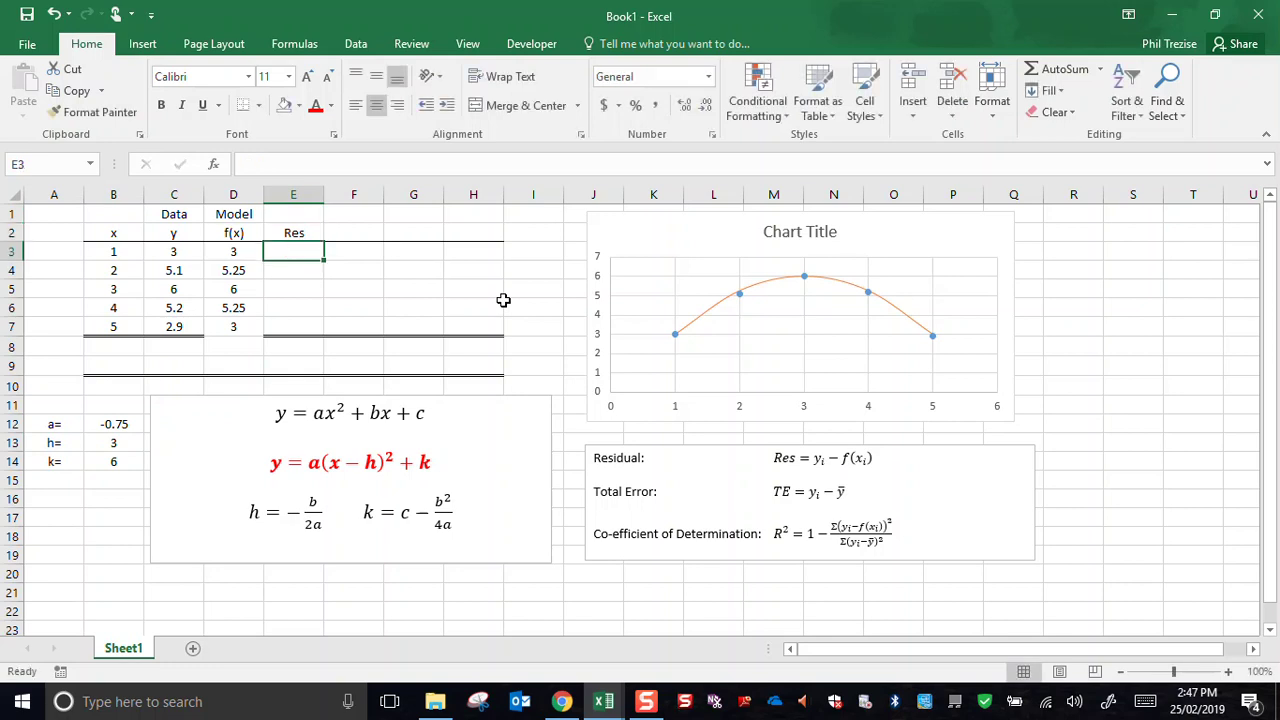
pyautogui.write('=')
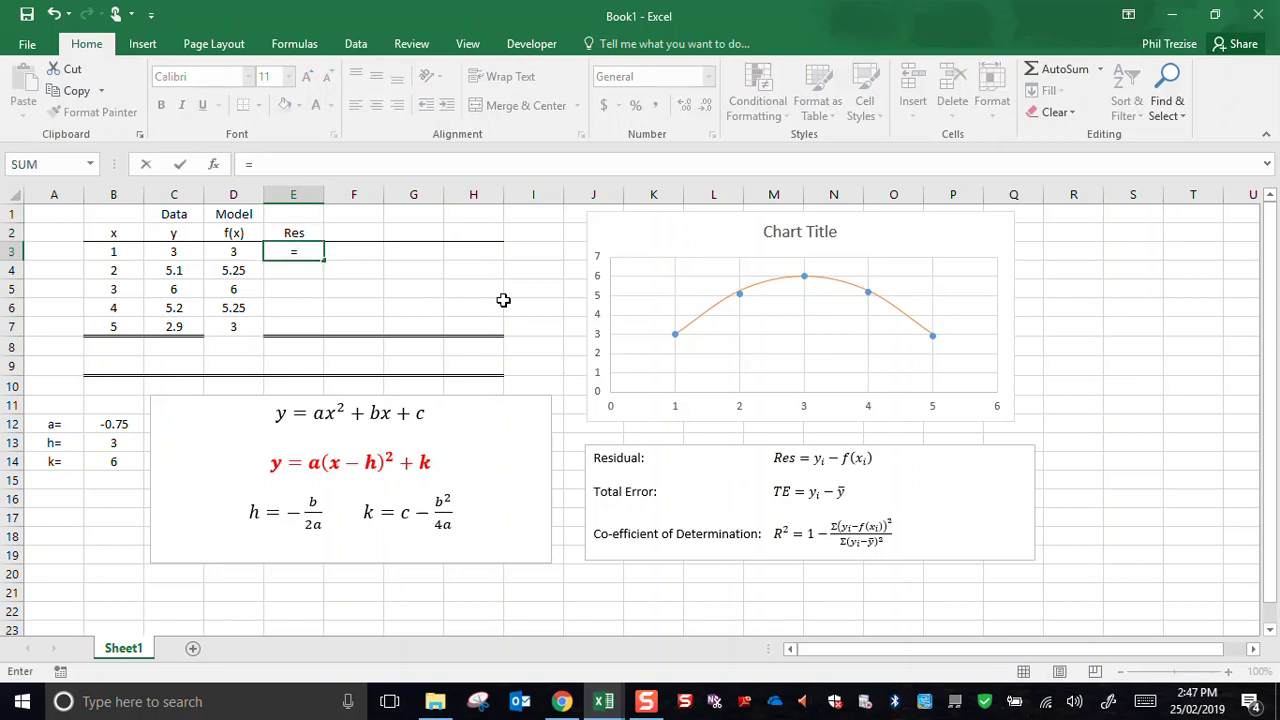
pyautogui.click(177, 252)
pyautogui.write('-')
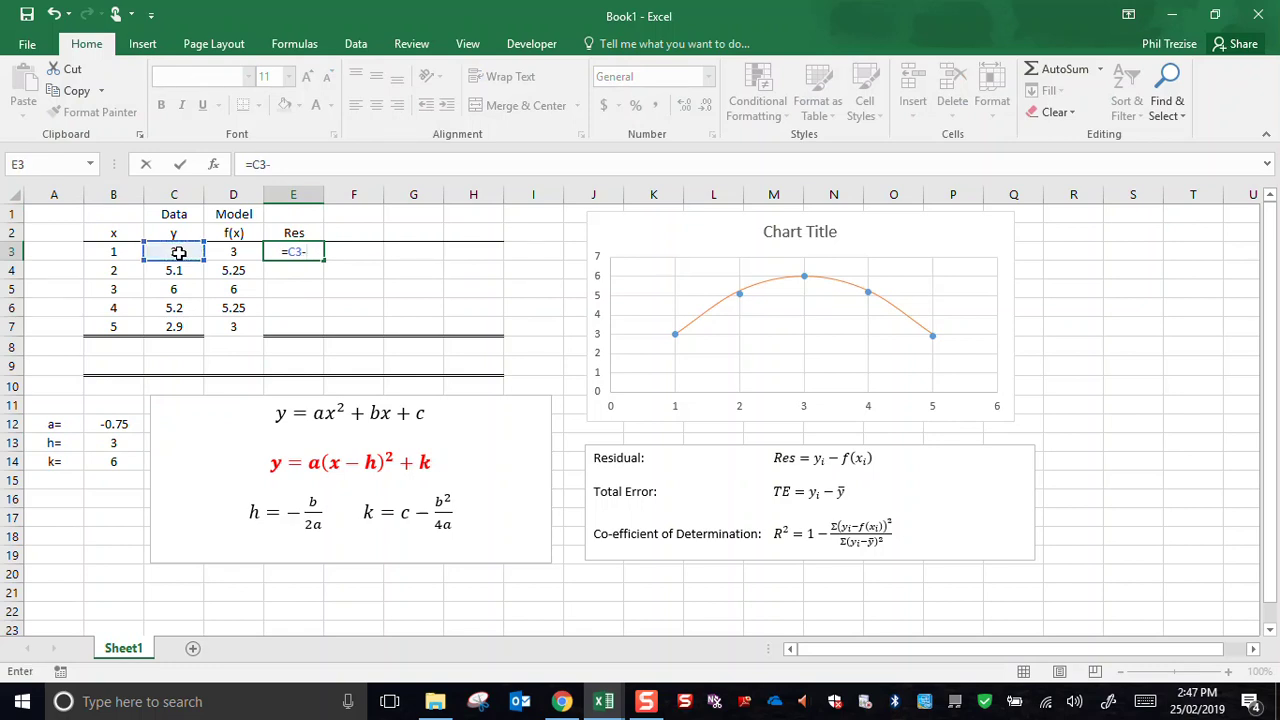
pyautogui.click(223, 252)
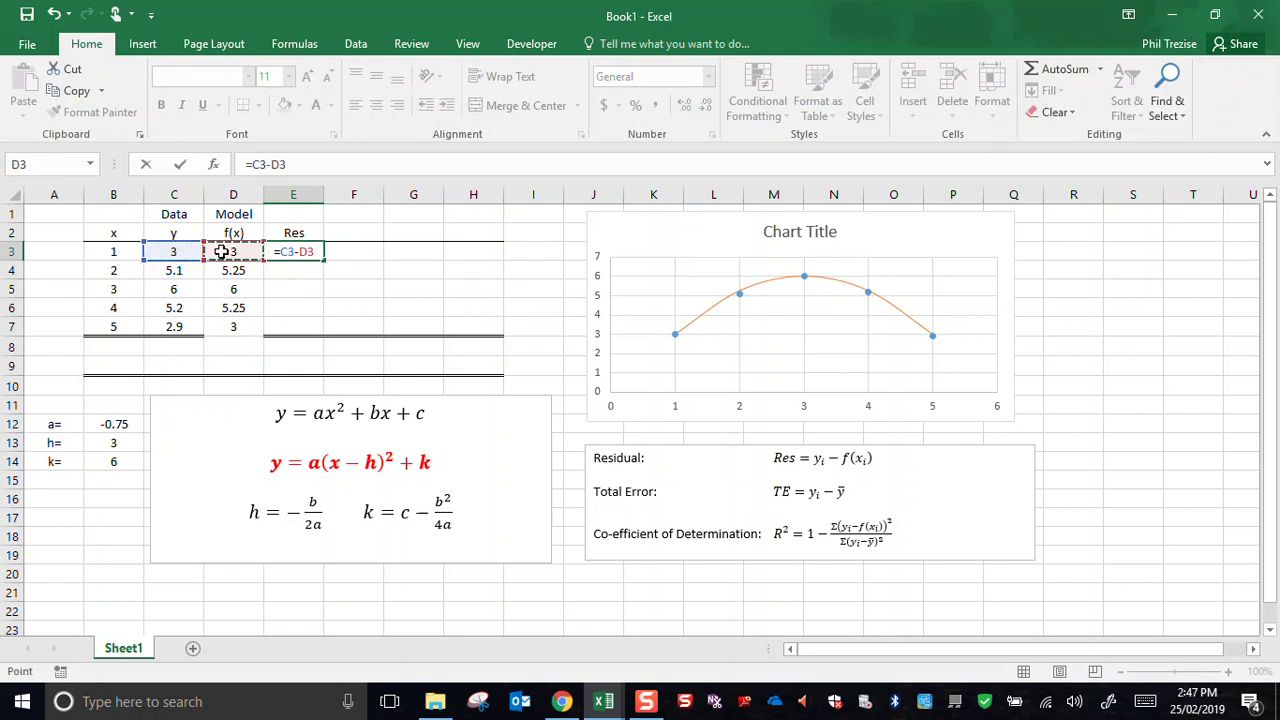
pyautogui.press('Return')
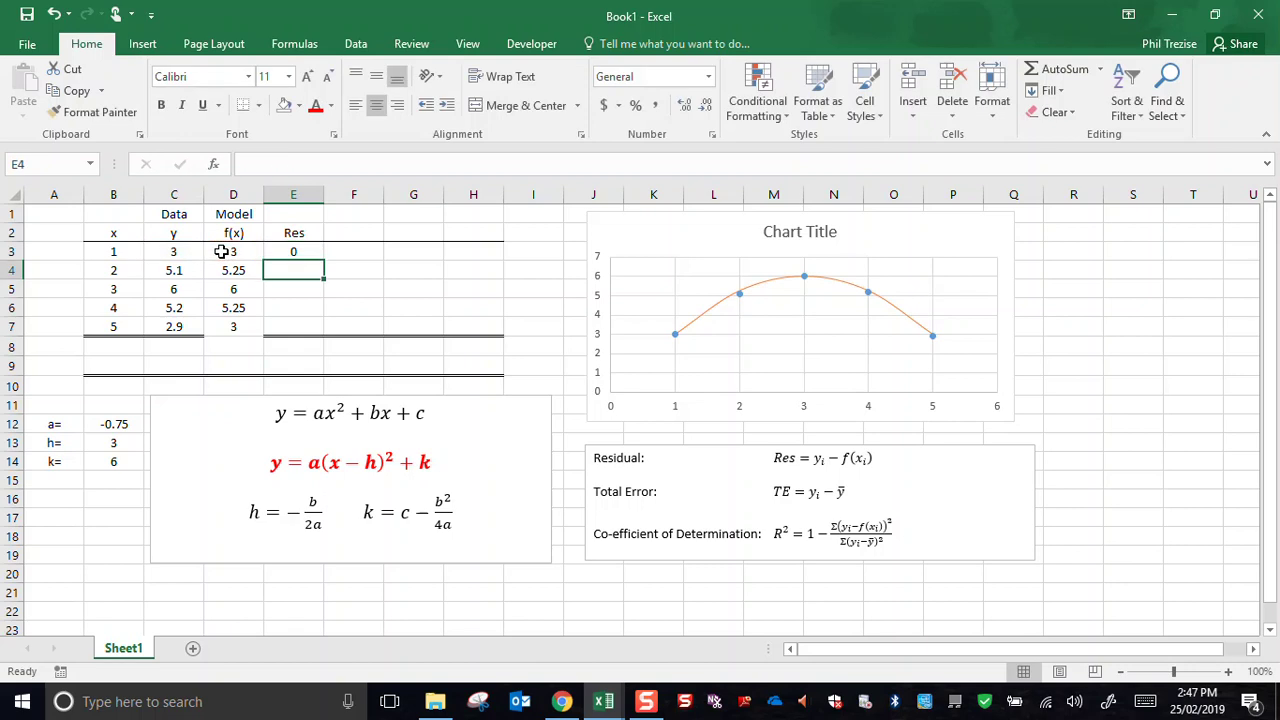
pyautogui.click(290, 252)
pyautogui.moveTo(324, 261); pyautogui.dragTo(331, 337)
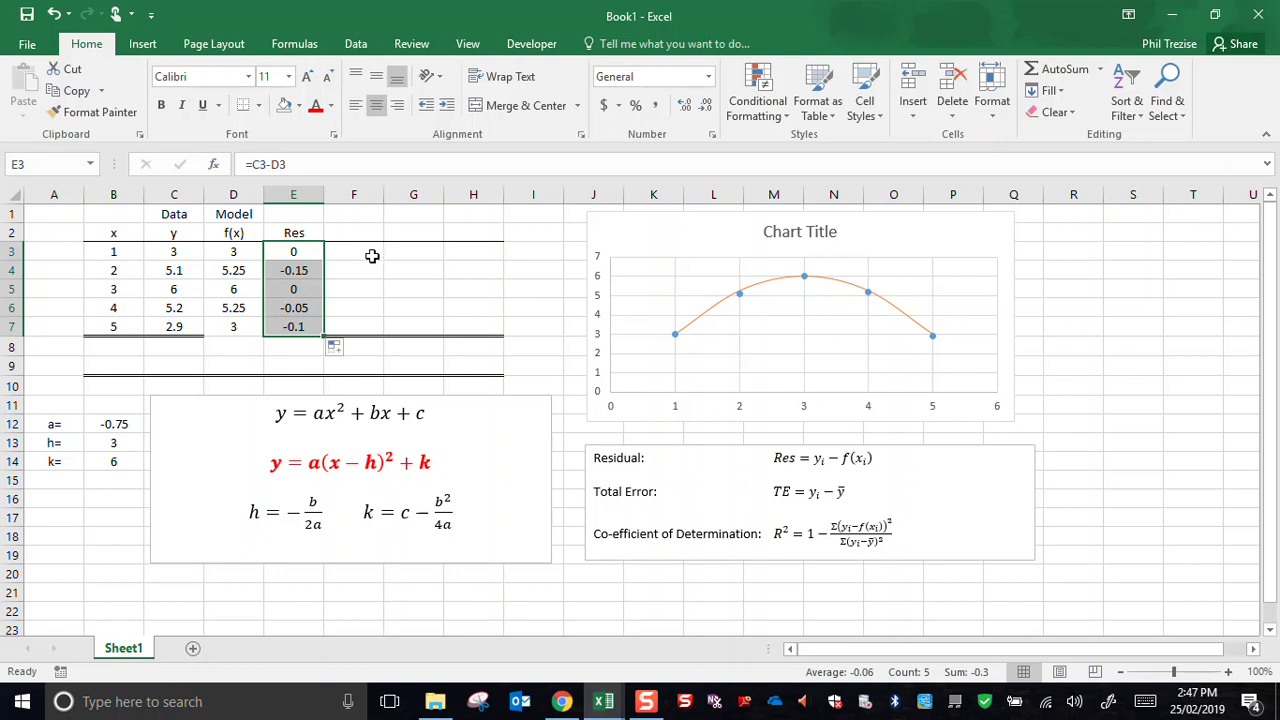
# Add the TE total-error heading in G2.
pyautogui.click(394, 235)
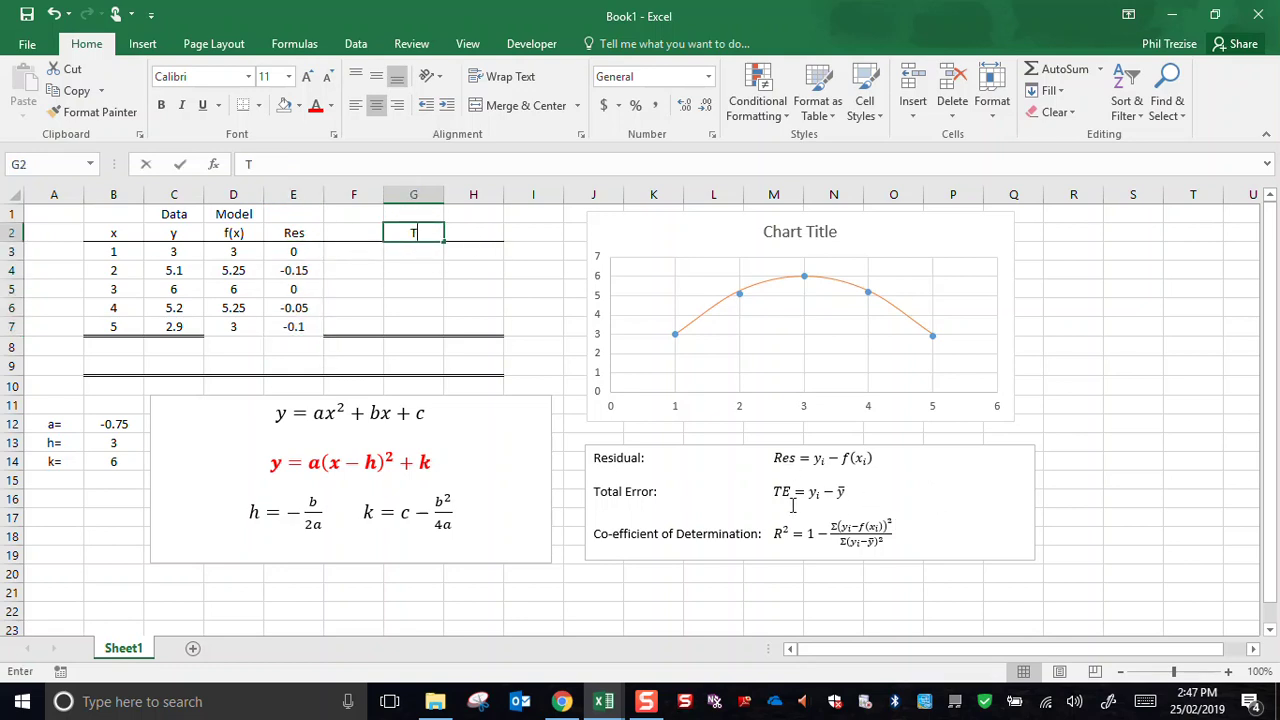
pyautogui.write('T')
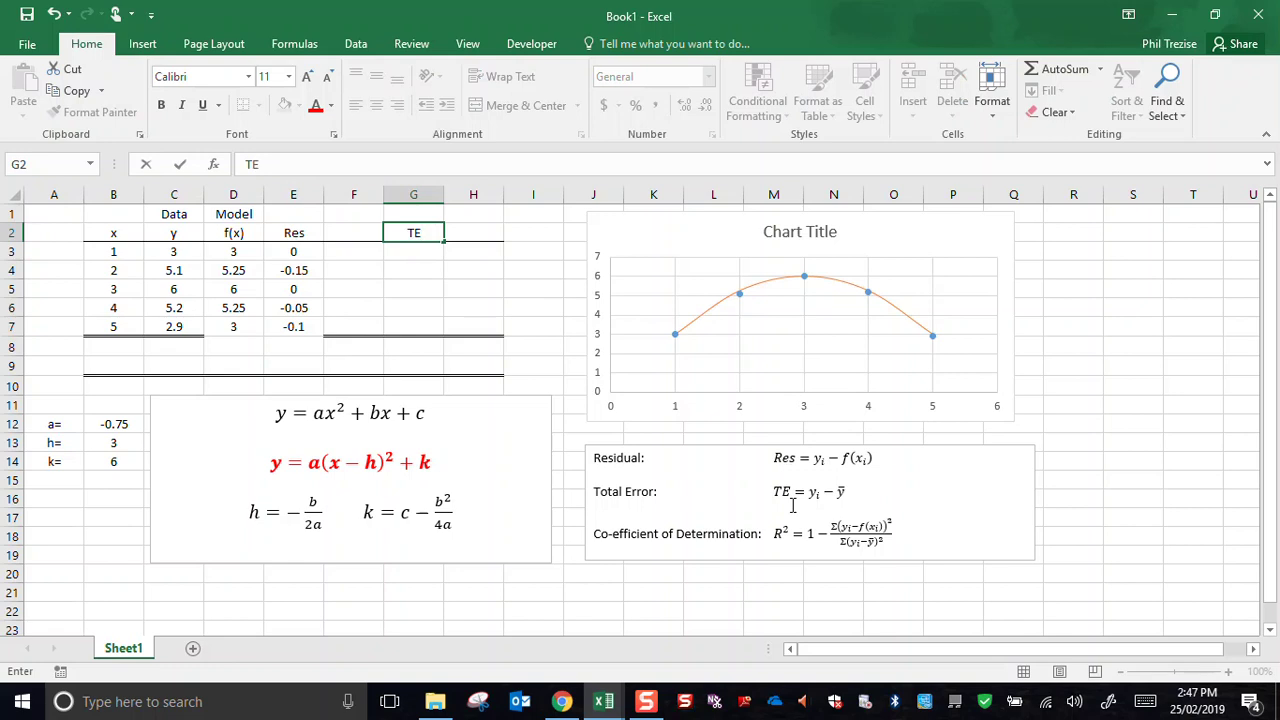
pyautogui.press('Return')
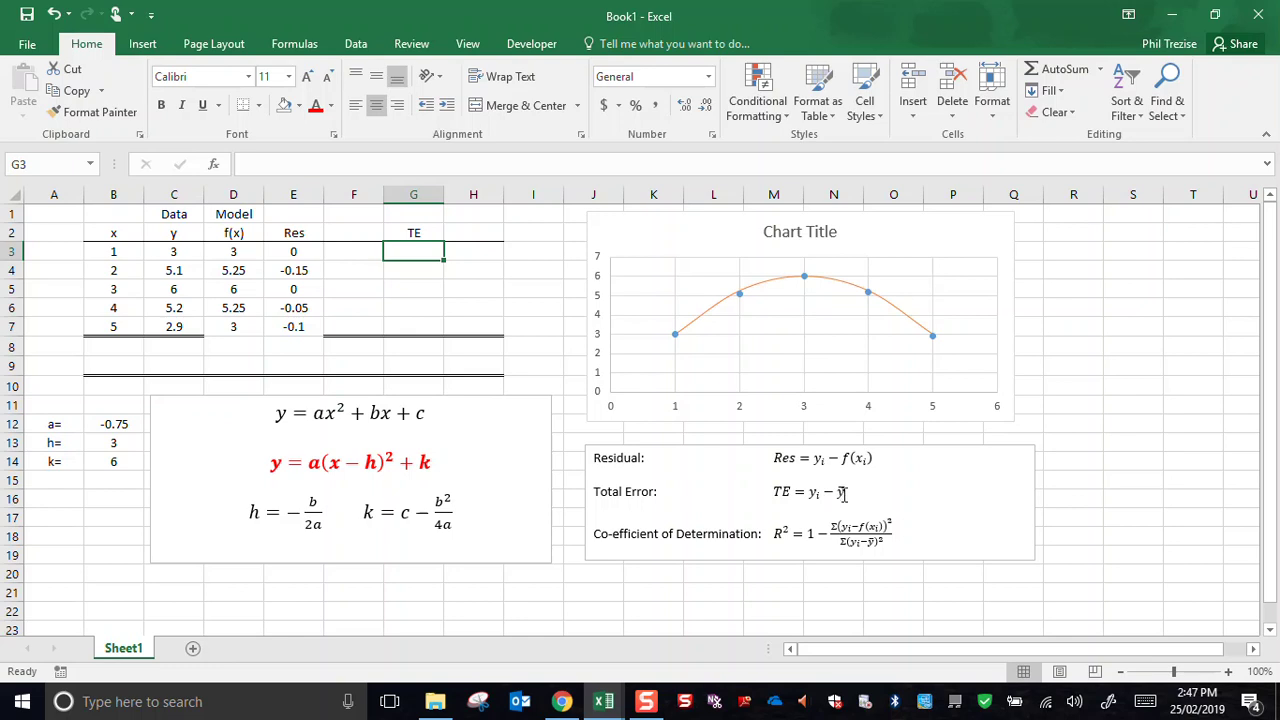
# Label A8 'mean', enter =AVERAGE(B3:B7) in B8 and fill it across row 8.
pyautogui.click(65, 346)
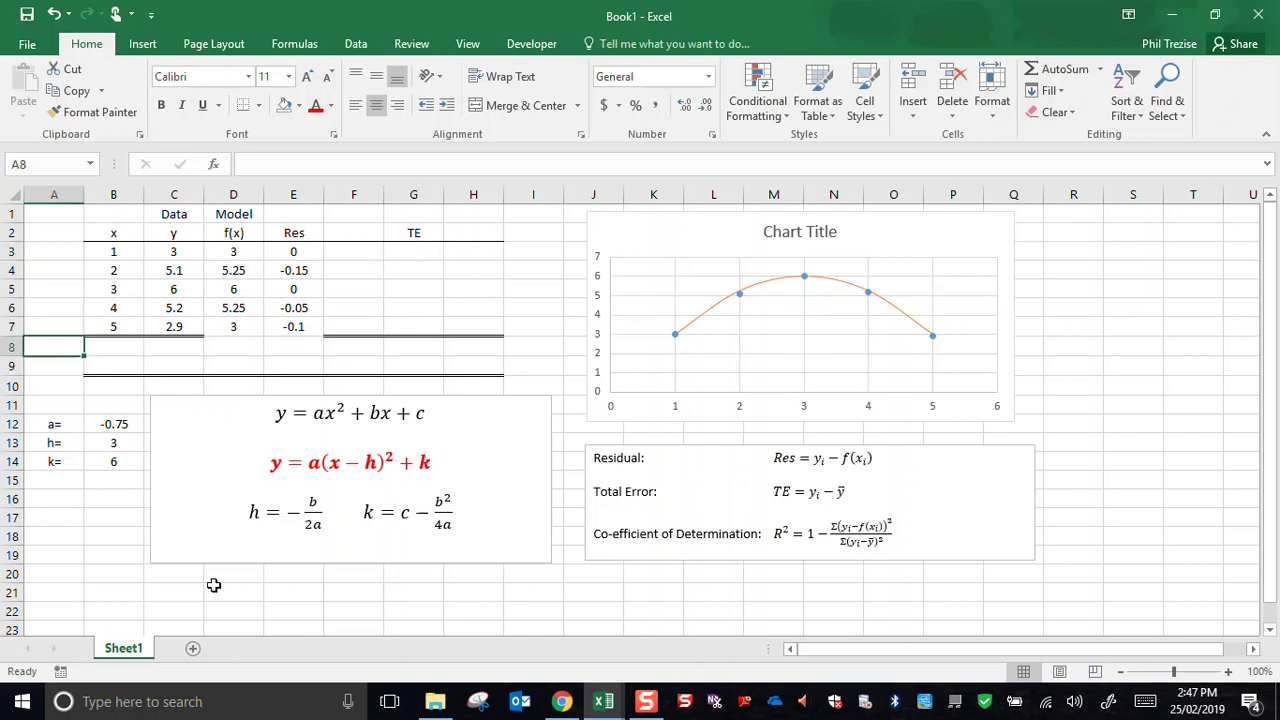
pyautogui.write('mea')
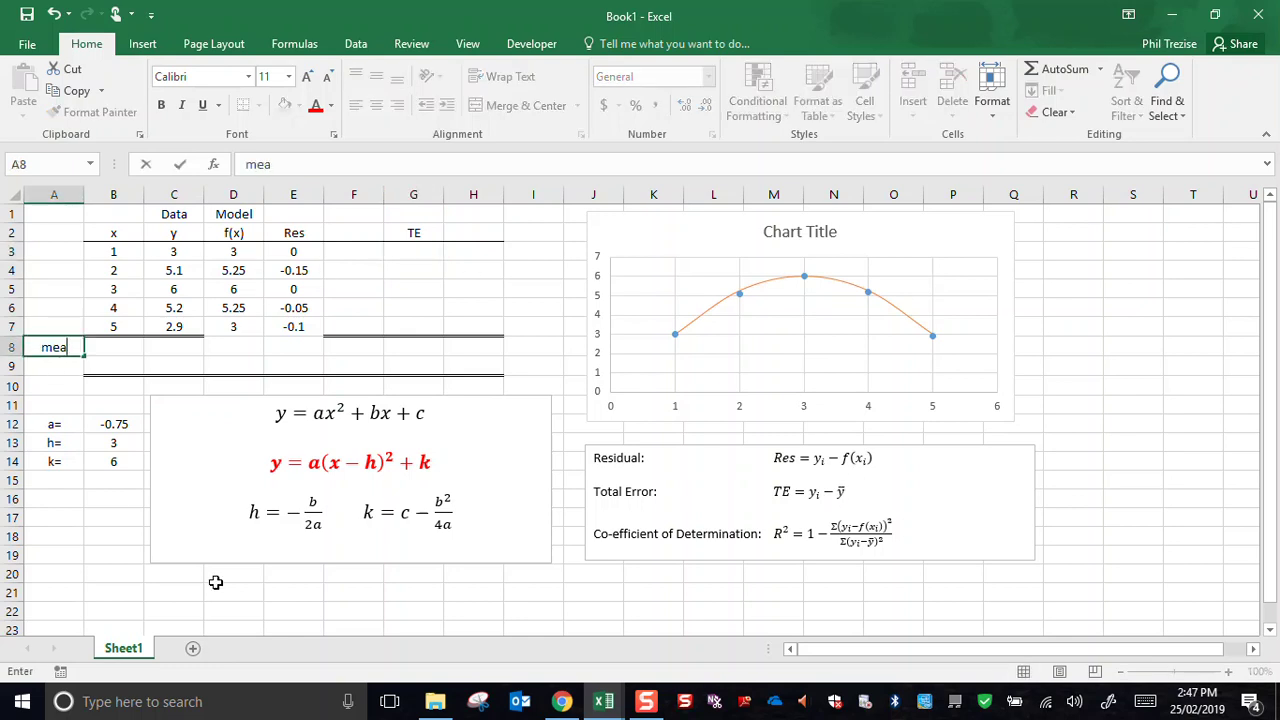
pyautogui.write('n')
pyautogui.press('Tab')
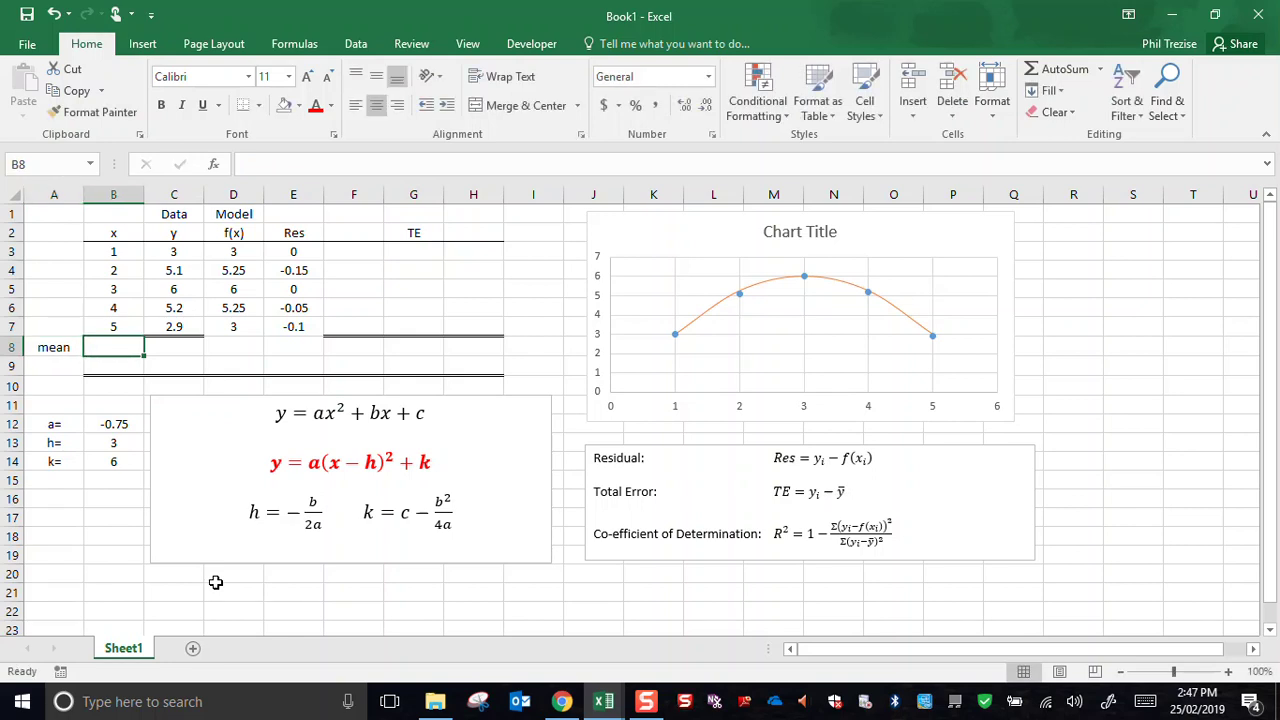
pyautogui.write('=')
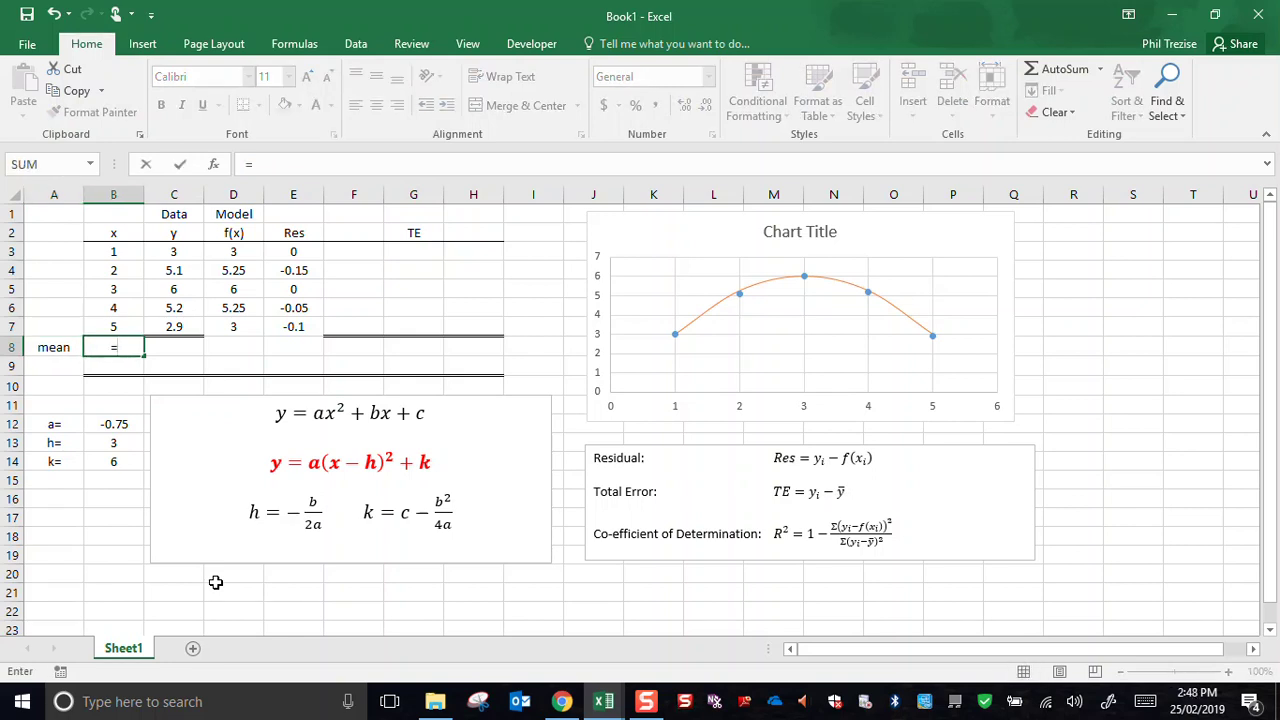
pyautogui.write('average')
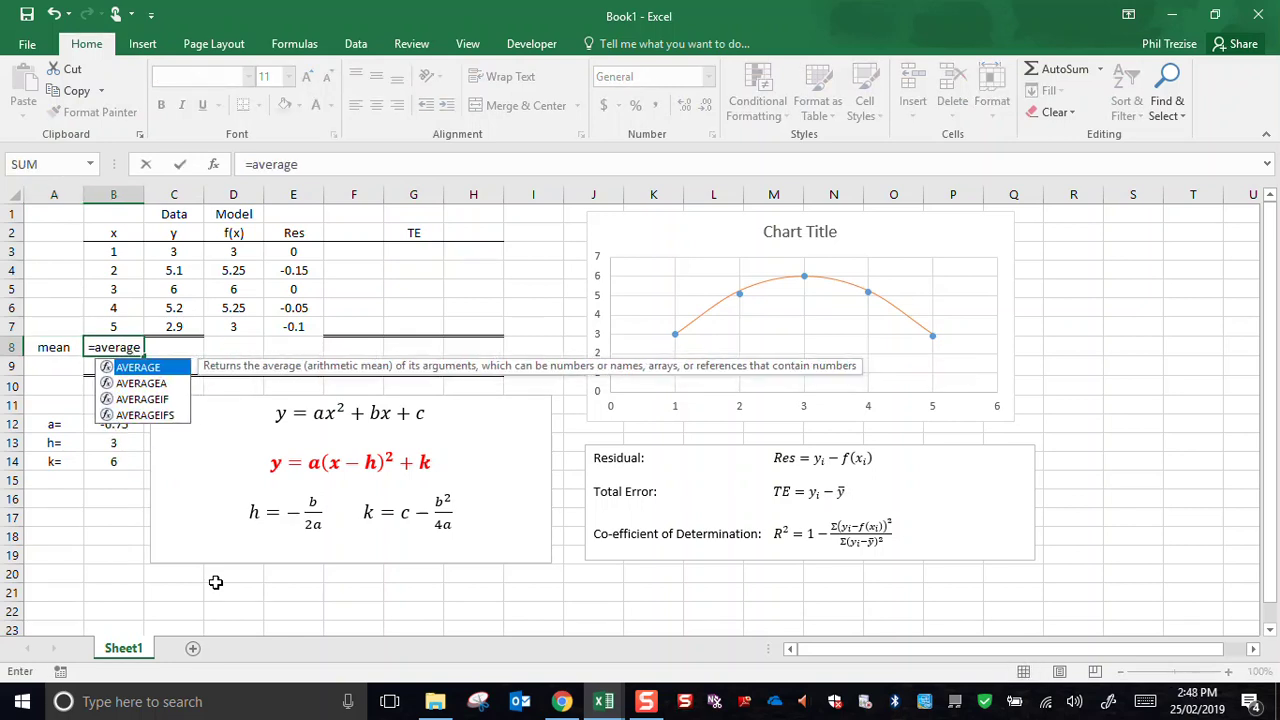
pyautogui.write('(')
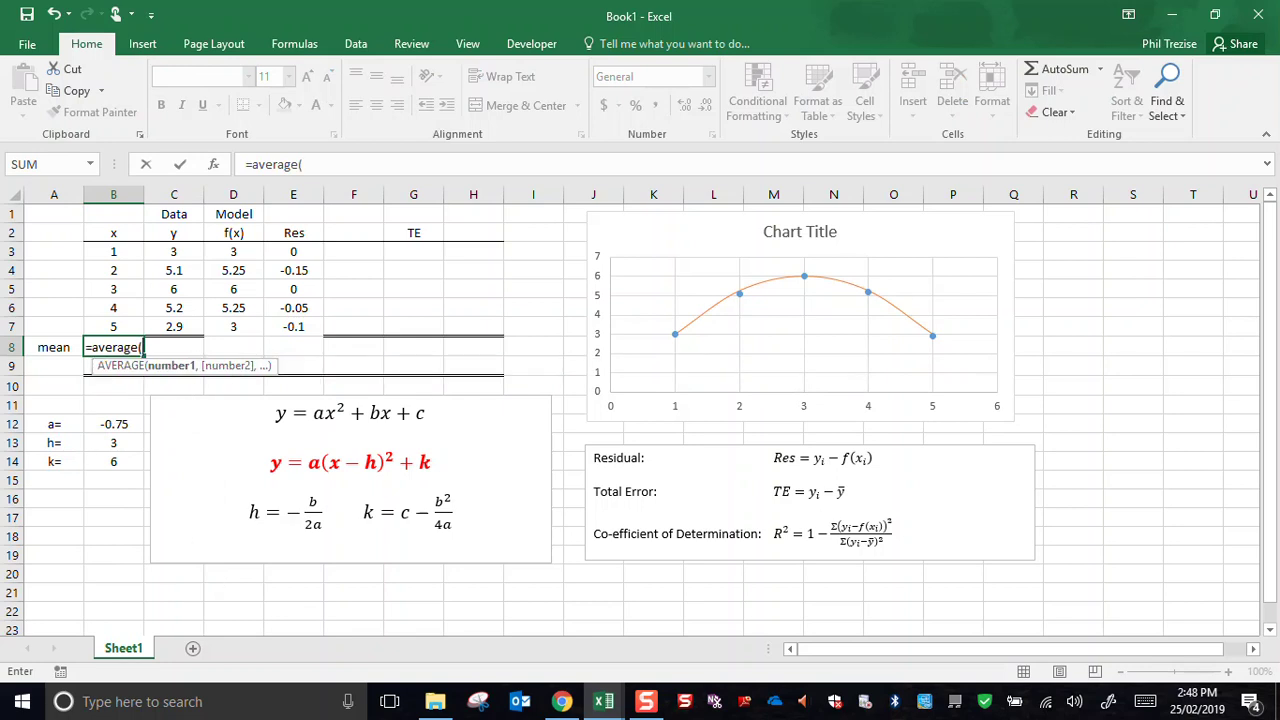
pyautogui.moveTo(124, 252); pyautogui.dragTo(123, 329)
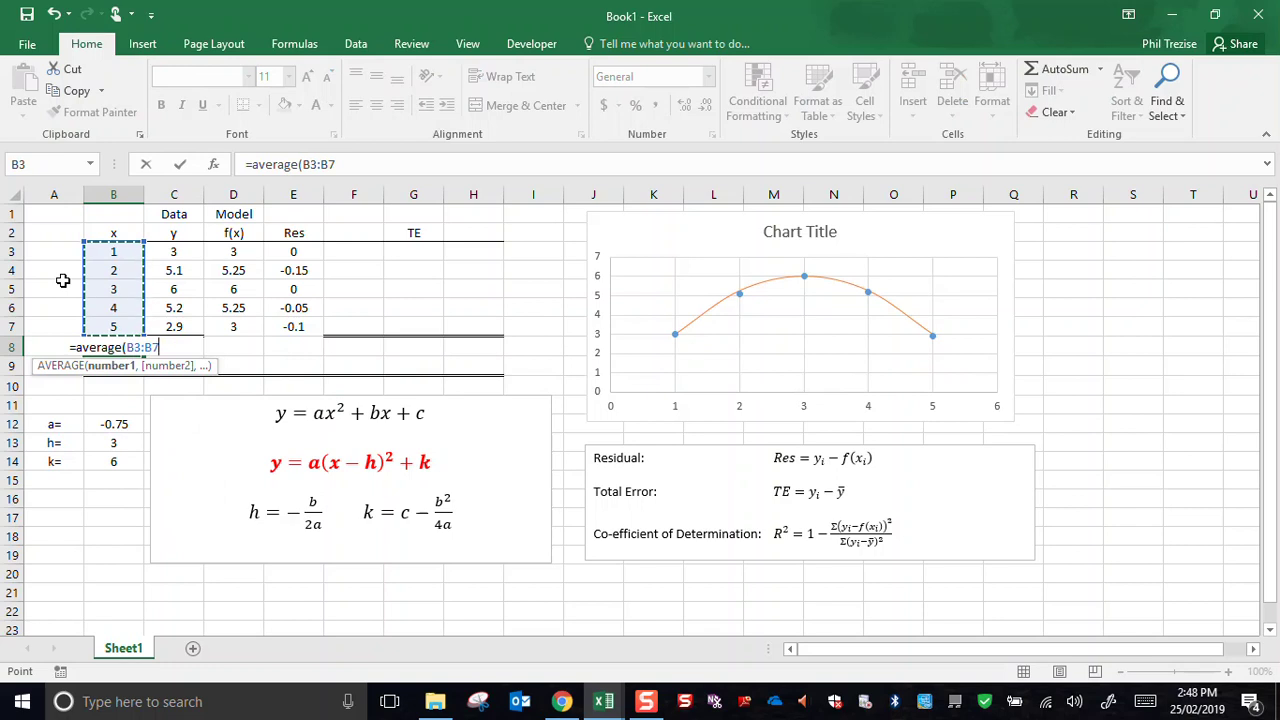
pyautogui.write(')')
pyautogui.press('Return')
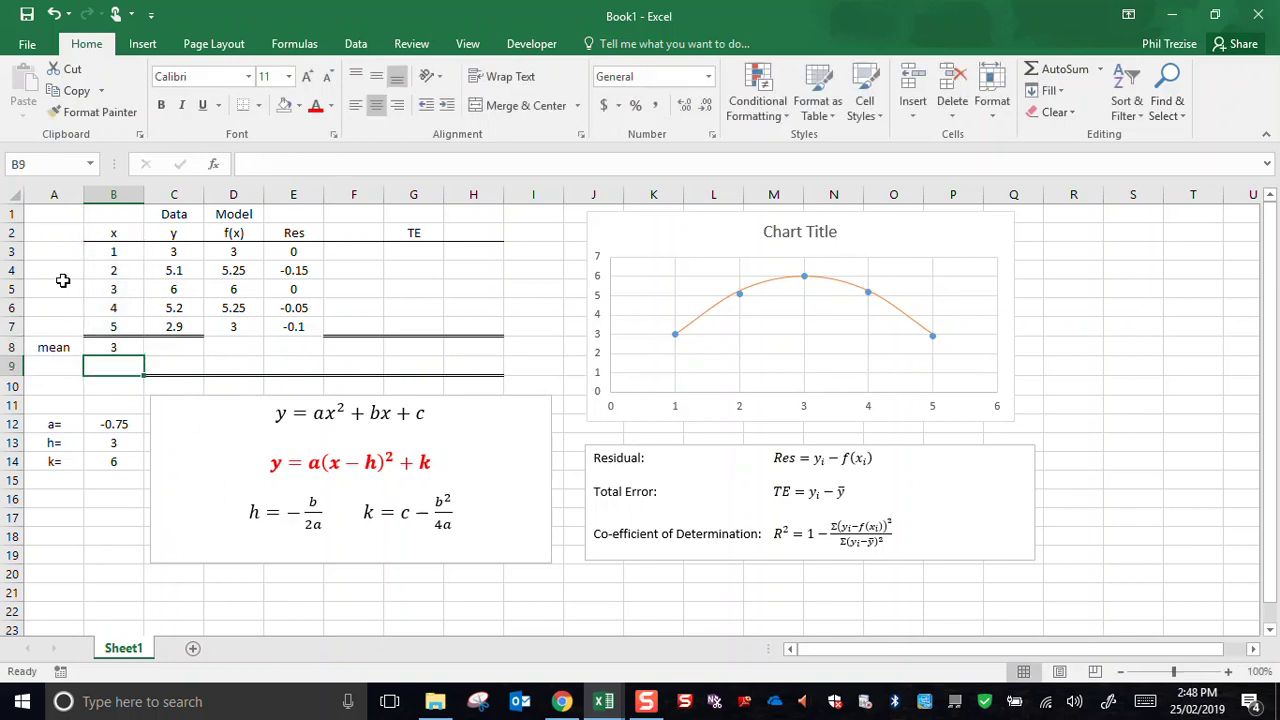
pyautogui.click(110, 348)
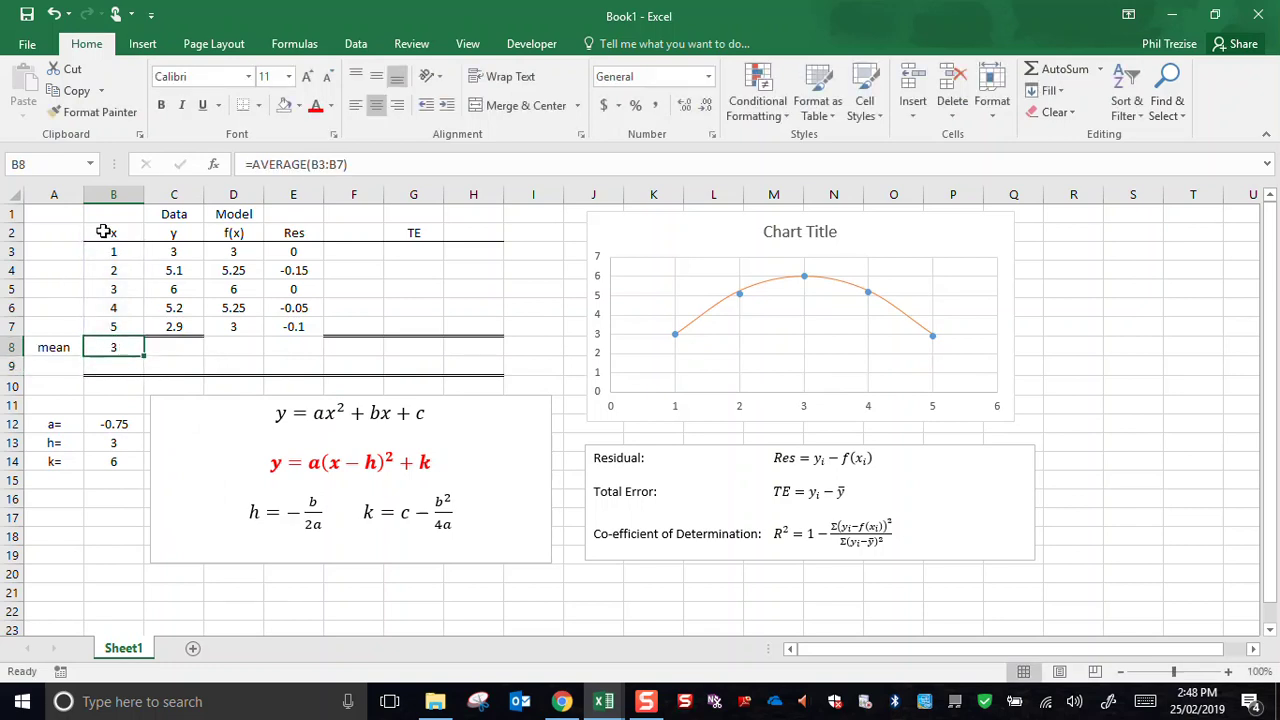
pyautogui.moveTo(144, 354); pyautogui.dragTo(500, 358)
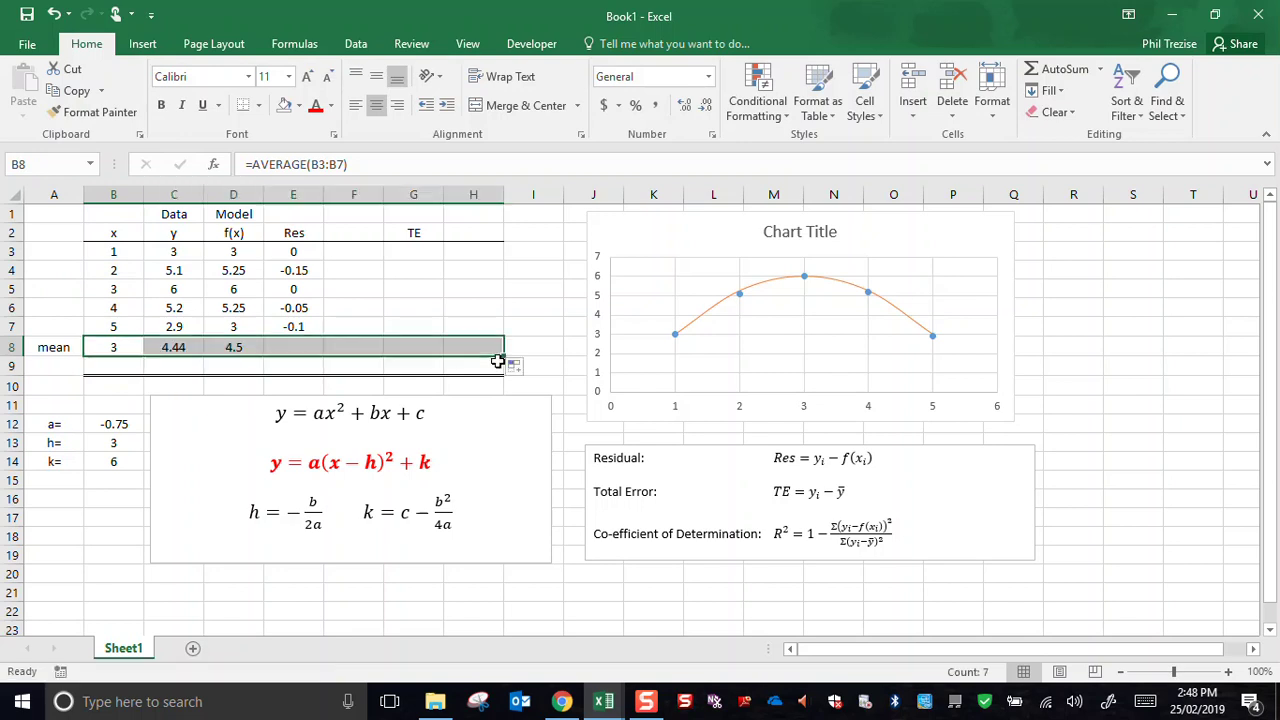
pyautogui.click(132, 369)
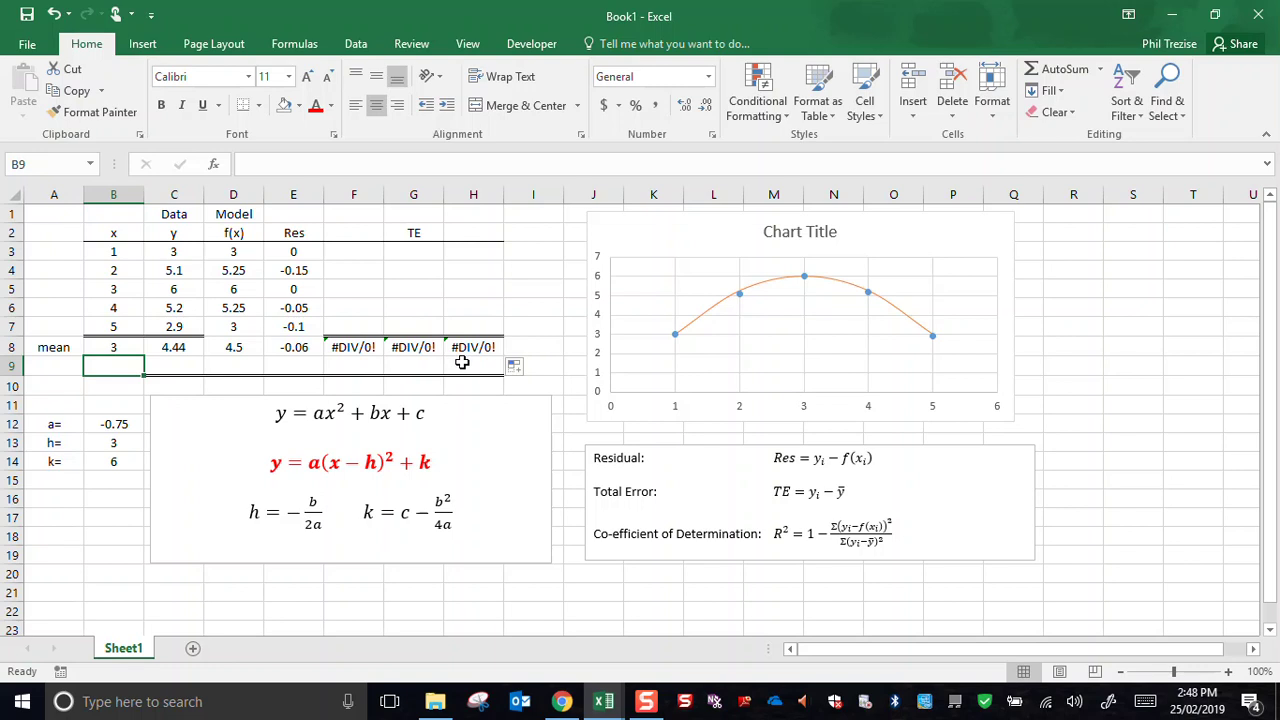
# Enter =C3-$C$8 in G3 and fill it down to G7, giving TE values -1.44 to -1.54.
pyautogui.click(186, 348)
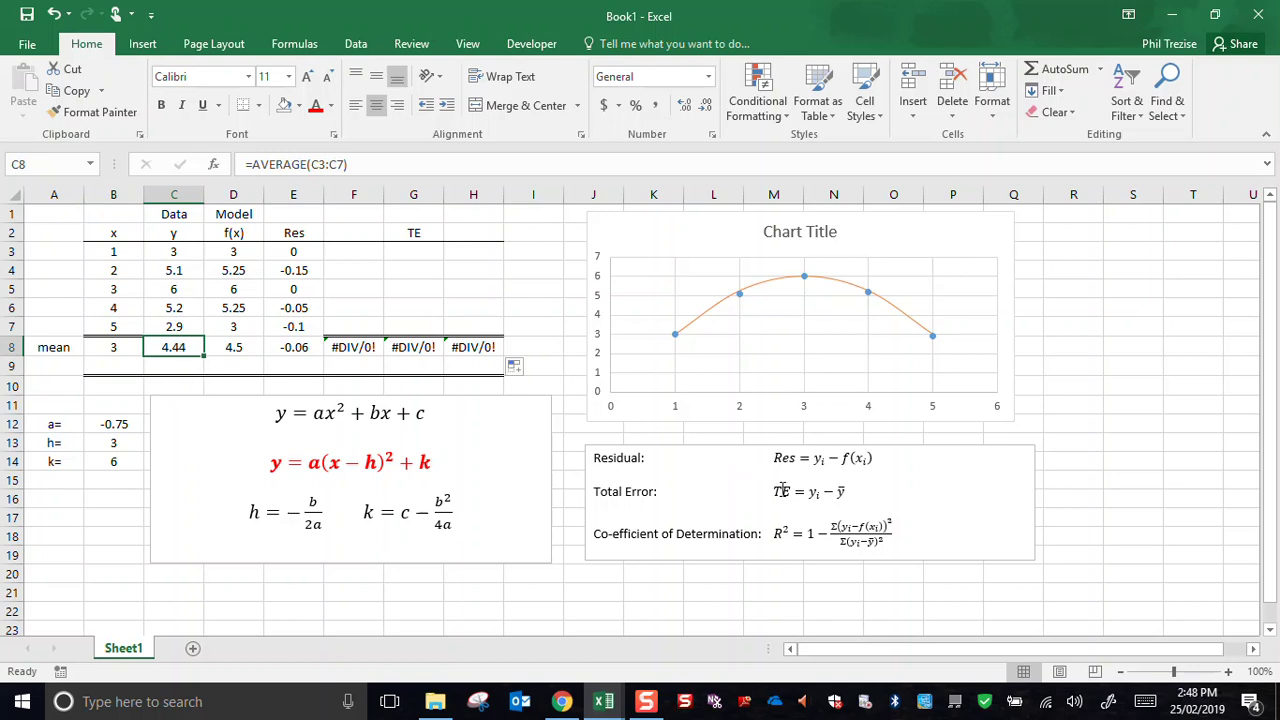
pyautogui.click(414, 254)
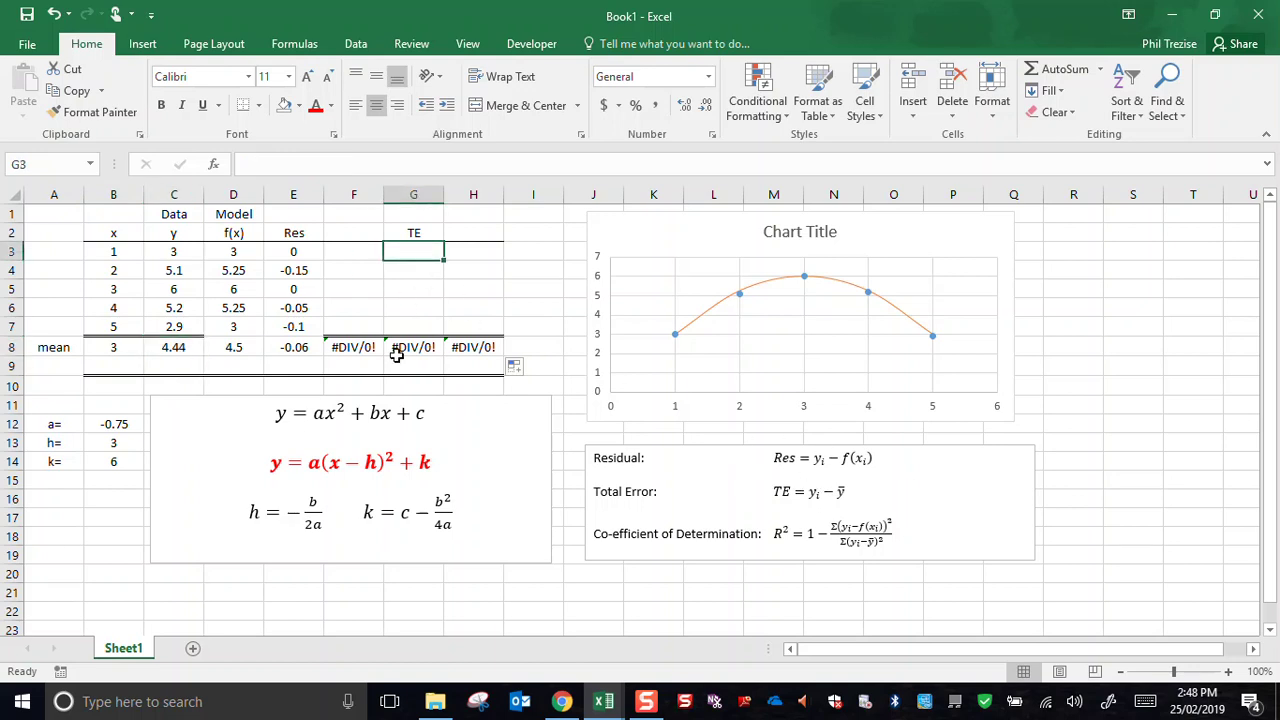
pyautogui.write('=')
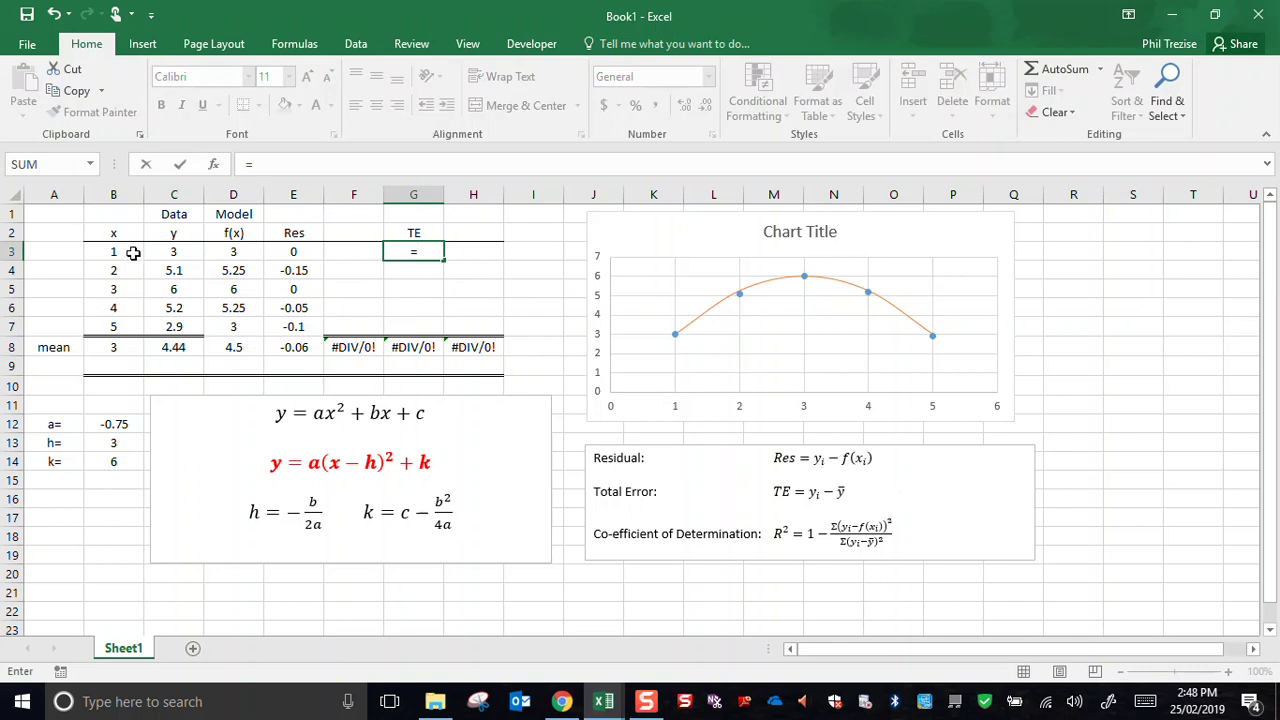
pyautogui.click(165, 252)
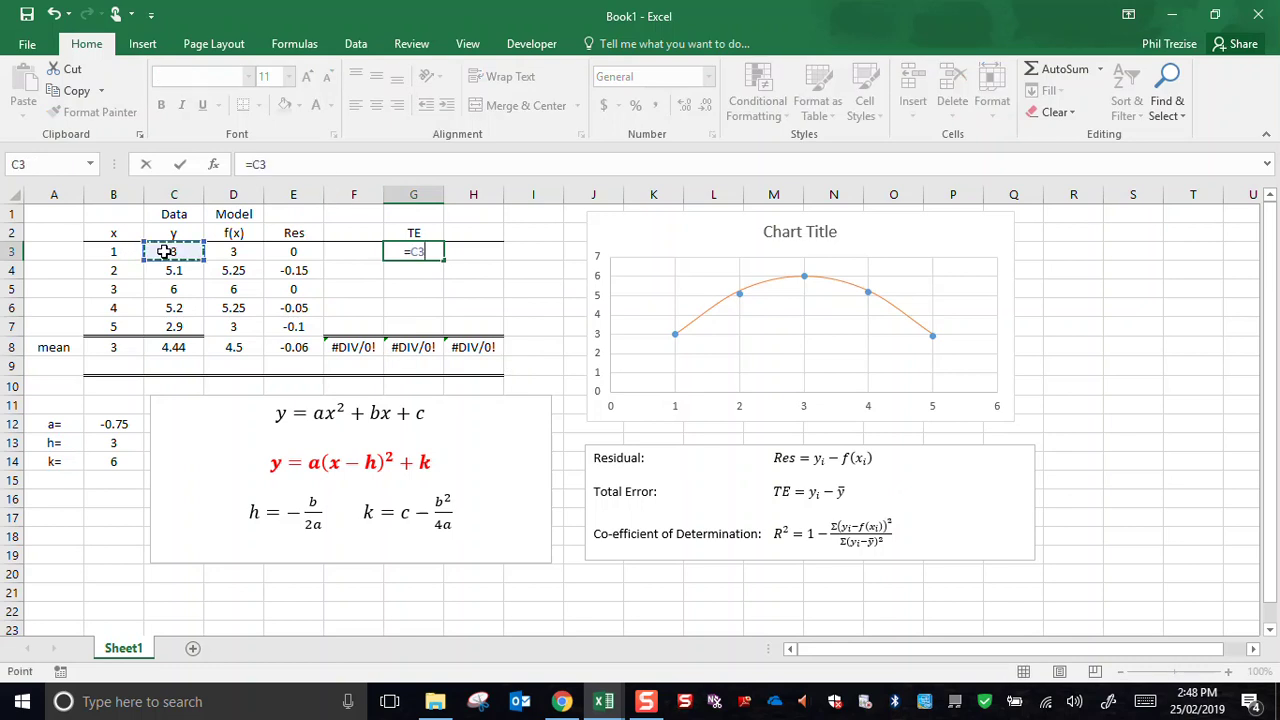
pyautogui.write('-')
pyautogui.click(175, 349)
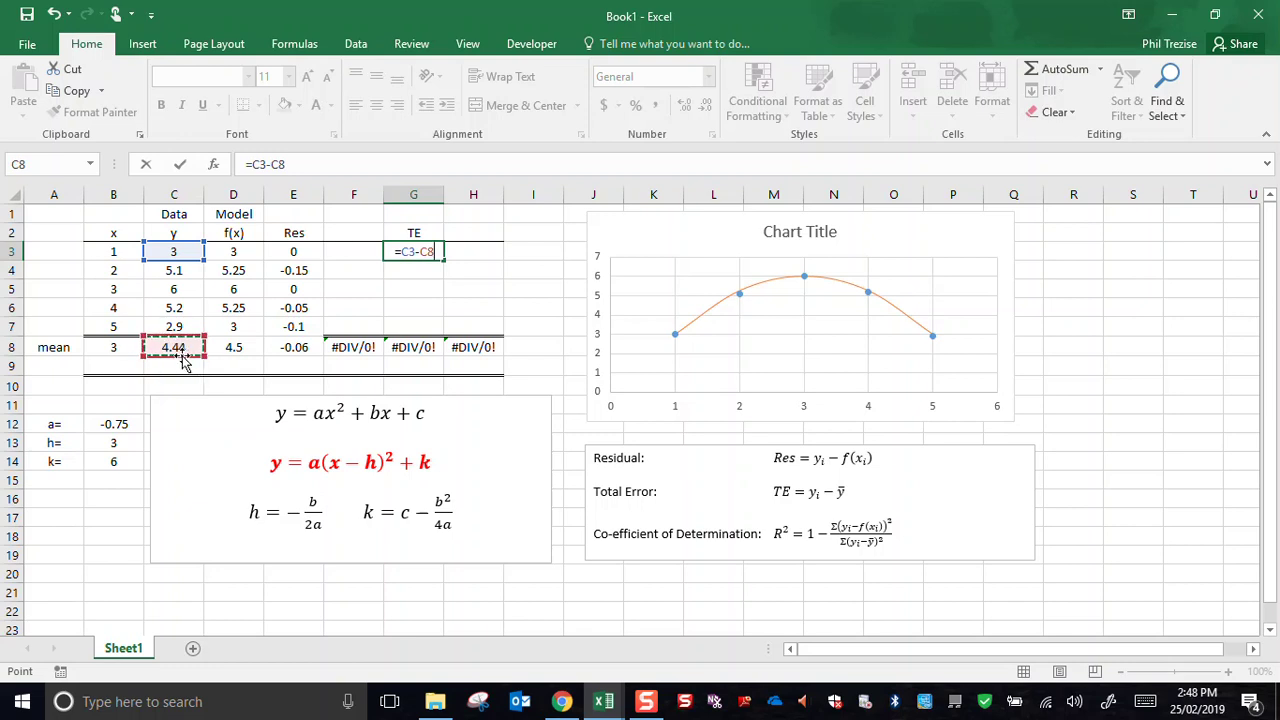
pyautogui.press('F4')
pyautogui.press('Return')
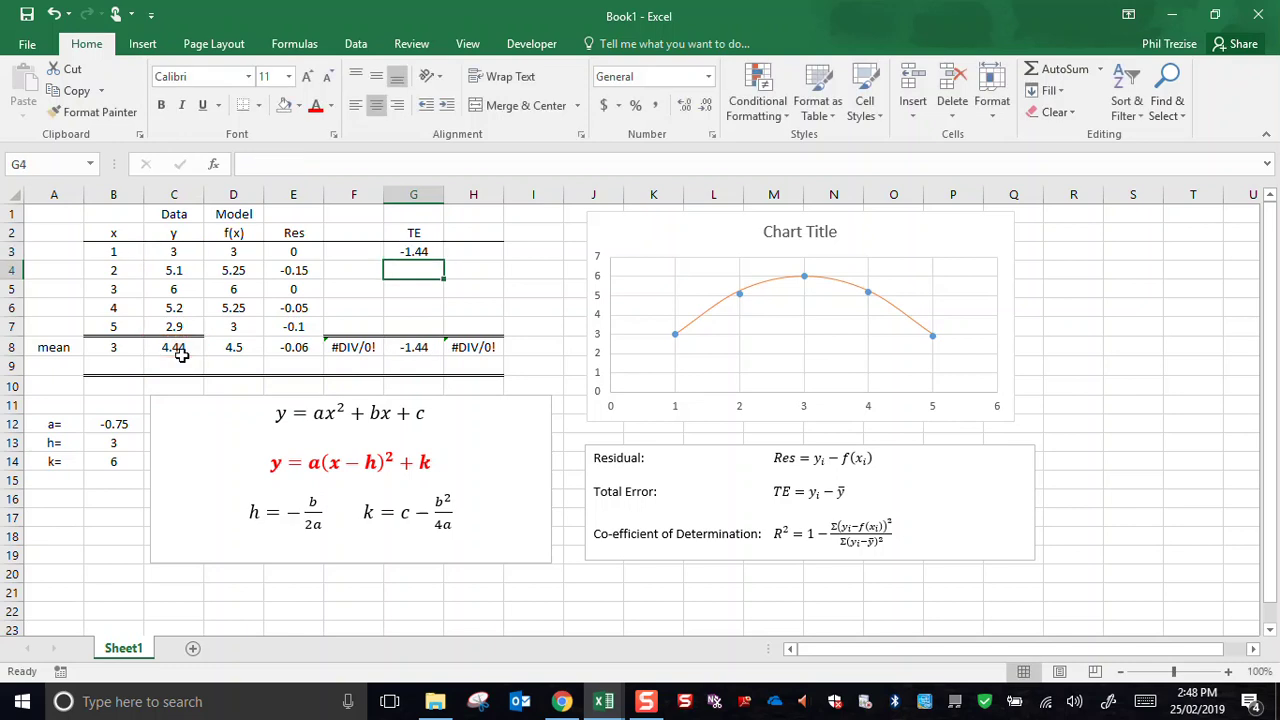
pyautogui.click(424, 248)
pyautogui.moveTo(443, 260); pyautogui.dragTo(442, 337)
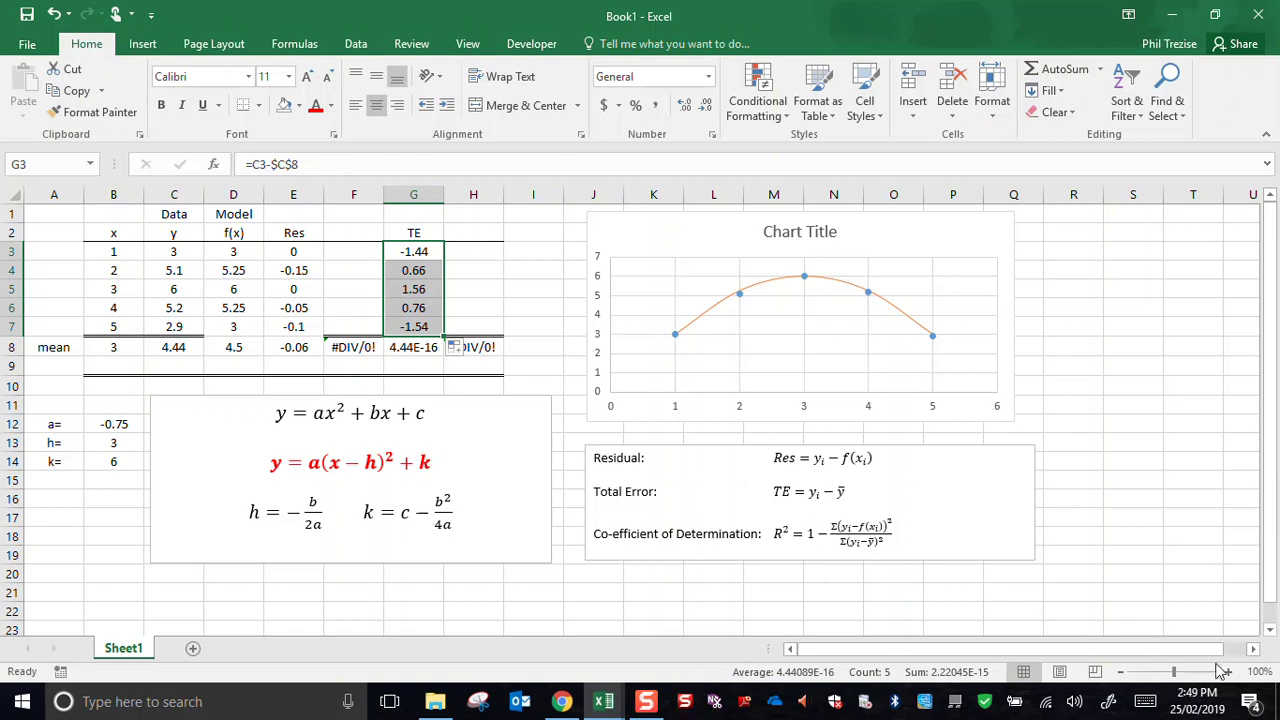
# Zoom the sheet in to 130% and return to the top of the table.
pyautogui.click(1228, 674)
pyautogui.click(1228, 674)
pyautogui.click(1228, 674)
pyautogui.moveTo(1148, 652); pyautogui.dragTo(1201, 652)
pyautogui.scroll(-3, 1140, 543)
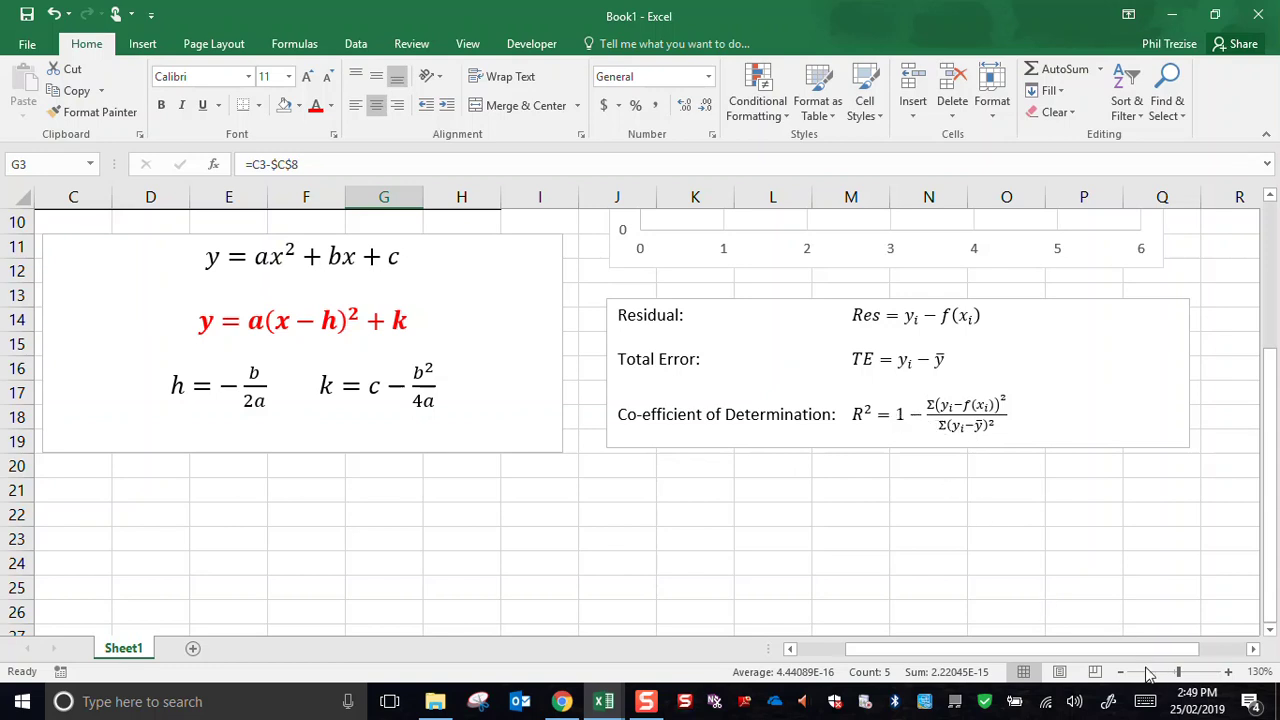
pyautogui.scroll(3, 1072, 598)
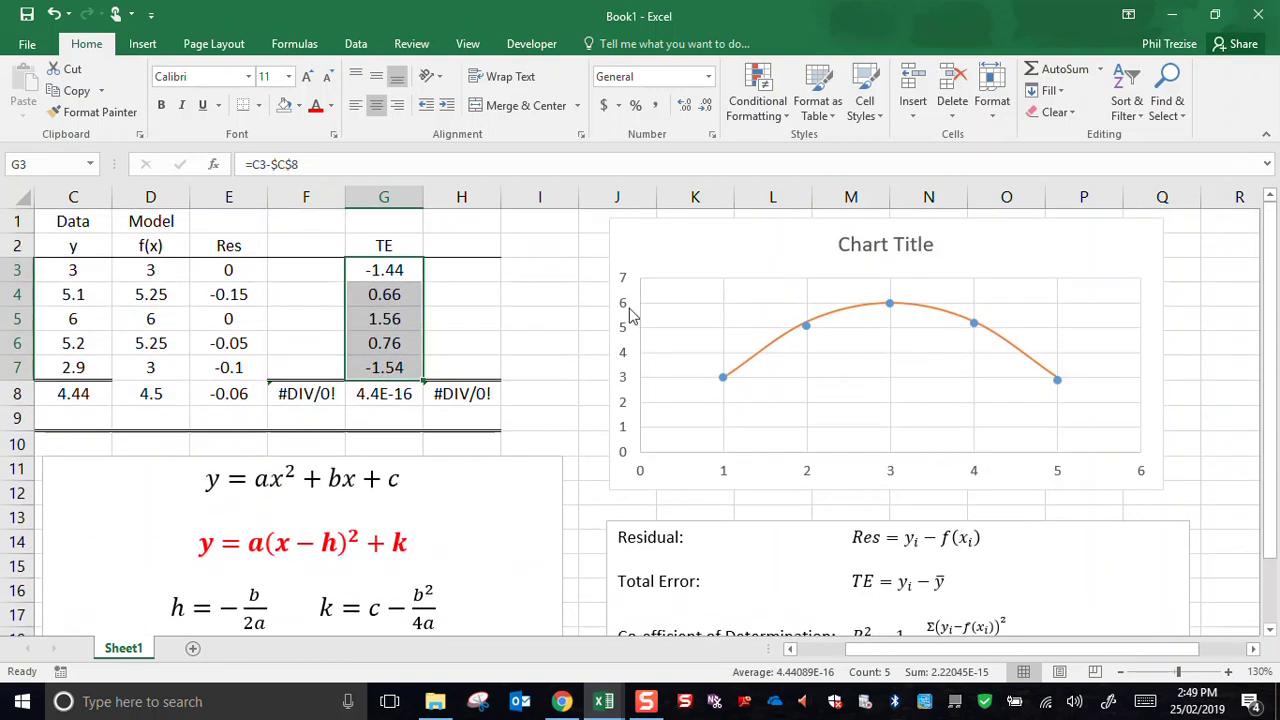
# Add a Res^2 header in F2 with =E3^2 filled down to F7.
pyautogui.click(313, 244)
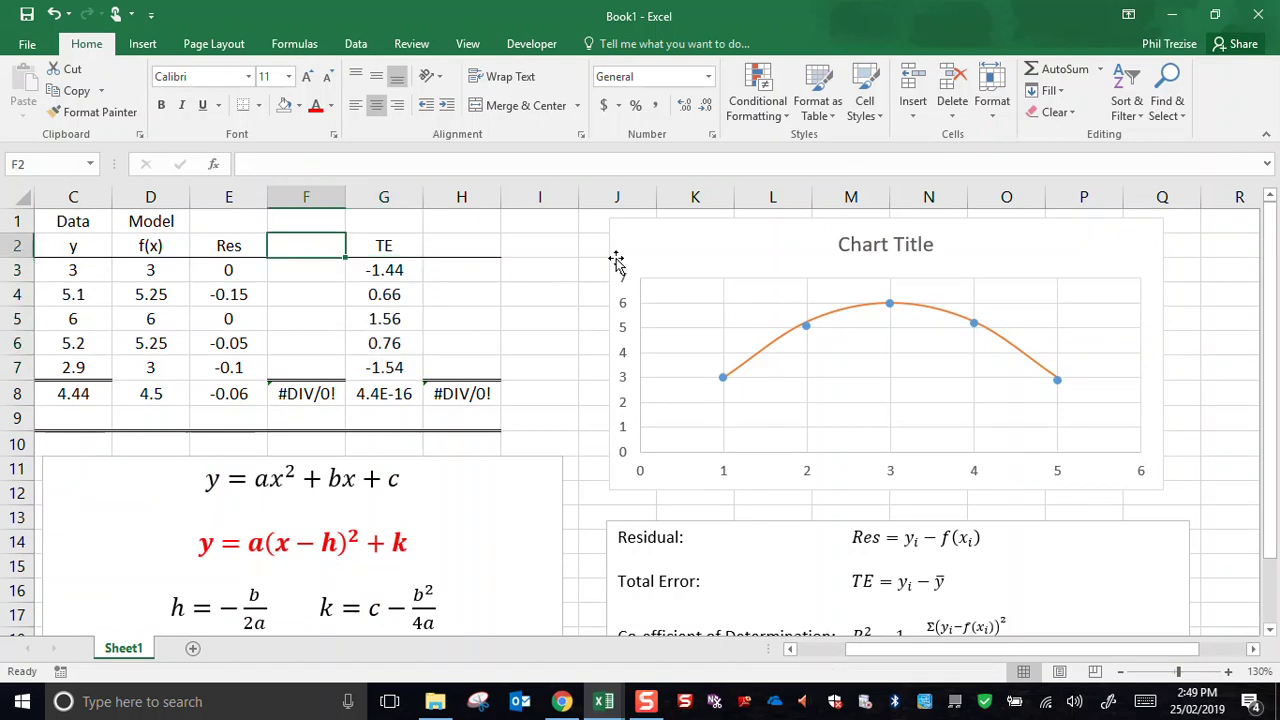
pyautogui.write('Res')
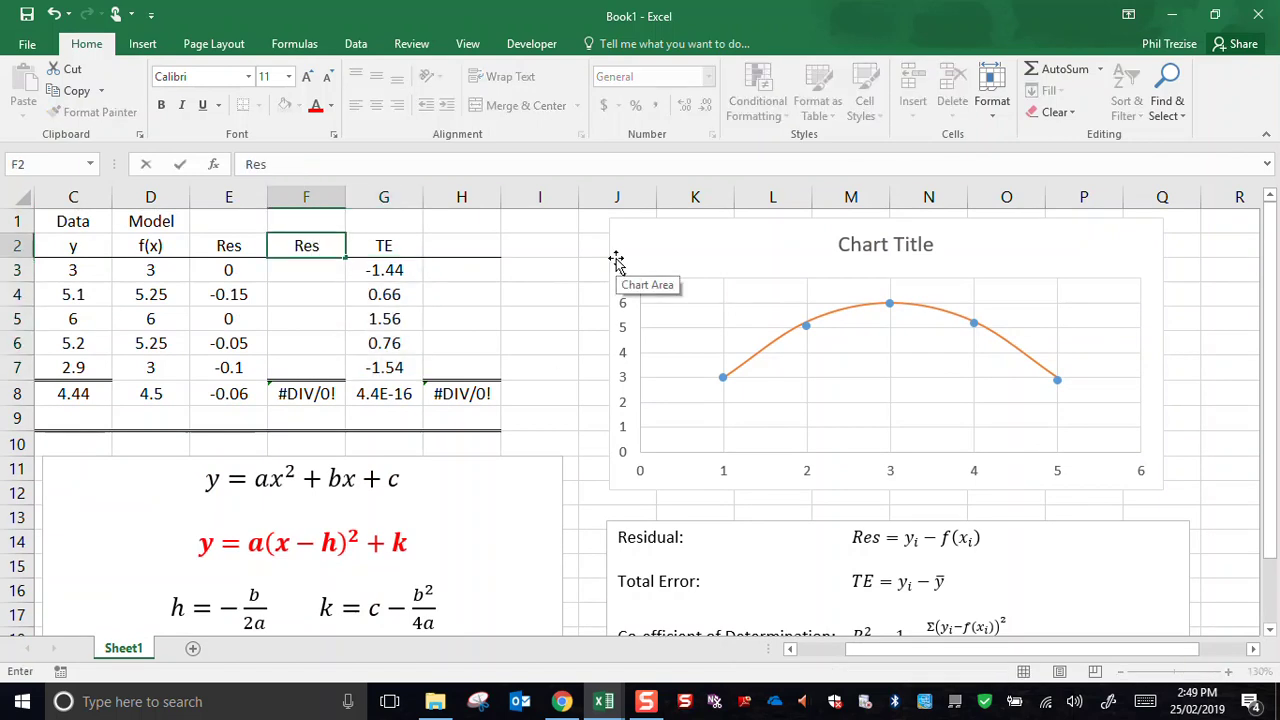
pyautogui.write('^2')
pyautogui.press('Return')
pyautogui.write('=')
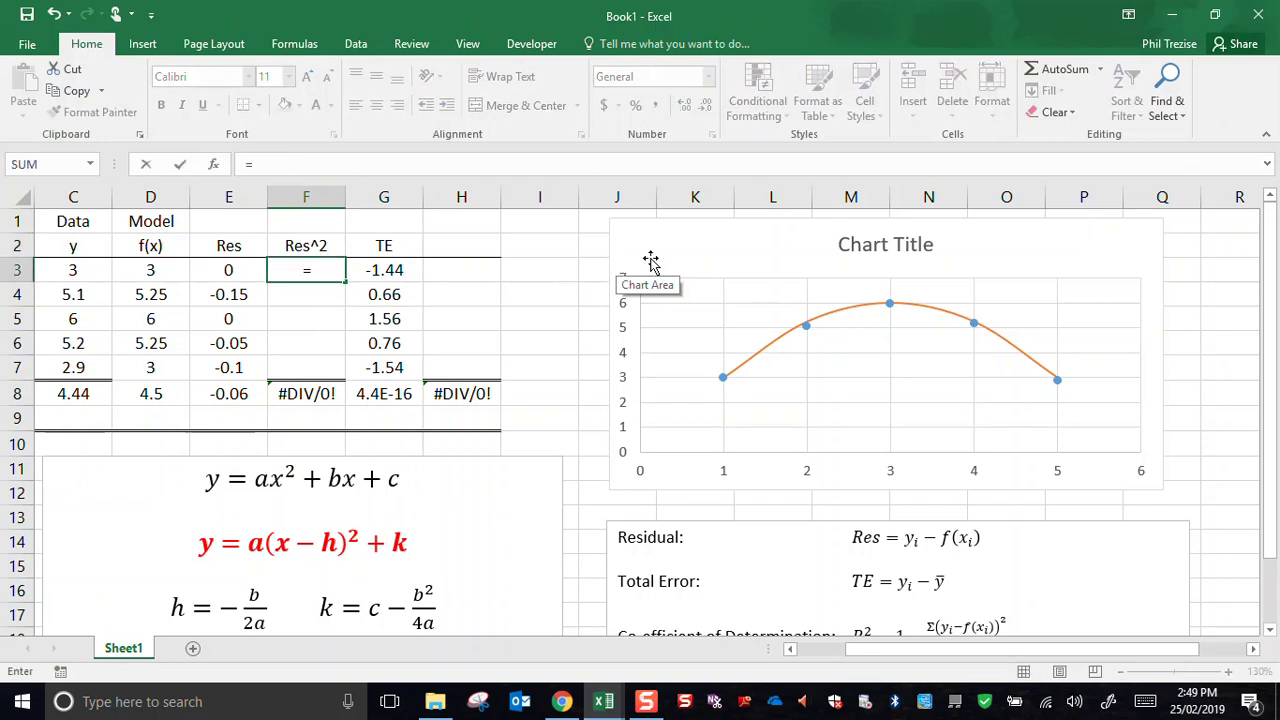
pyautogui.click(225, 271)
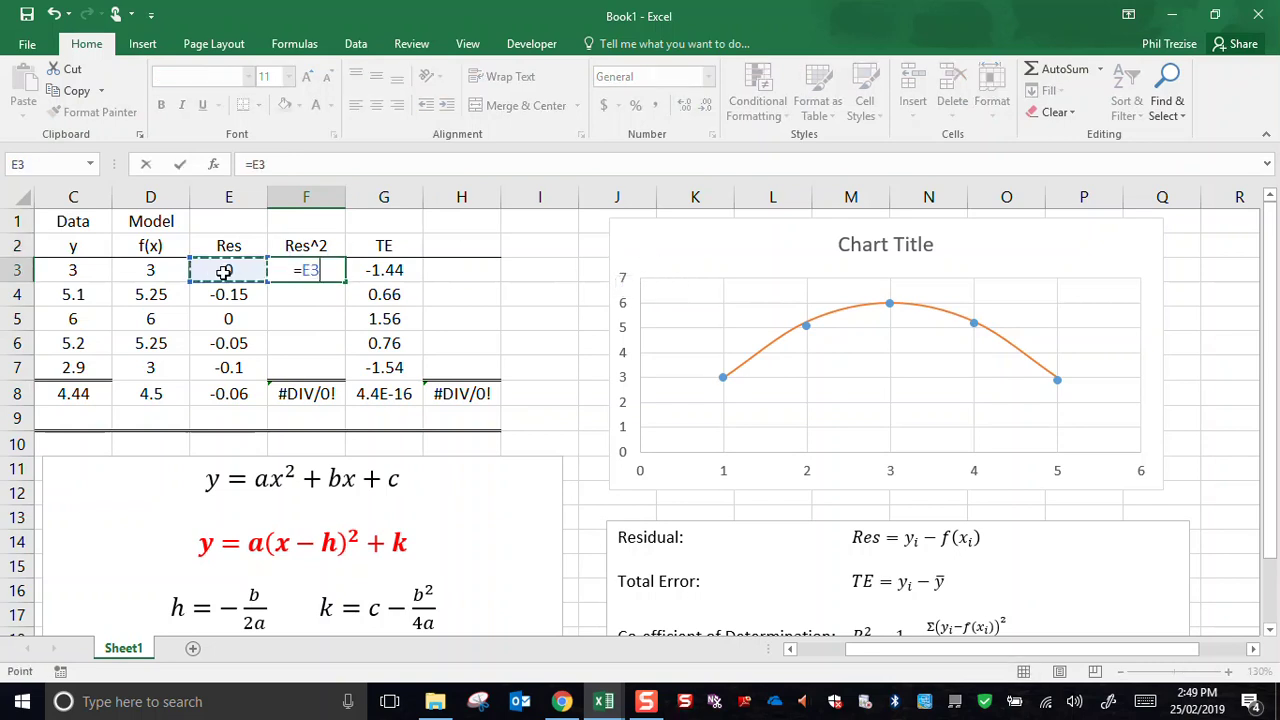
pyautogui.write('^2')
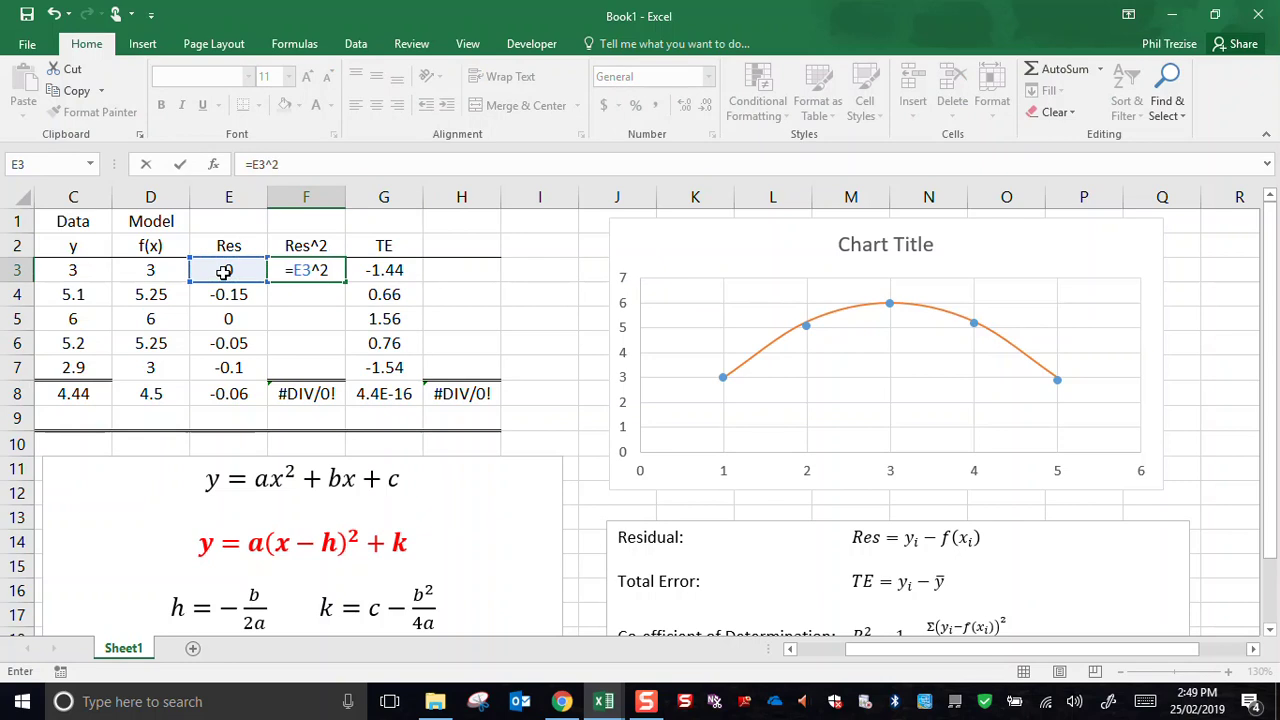
pyautogui.press('Return')
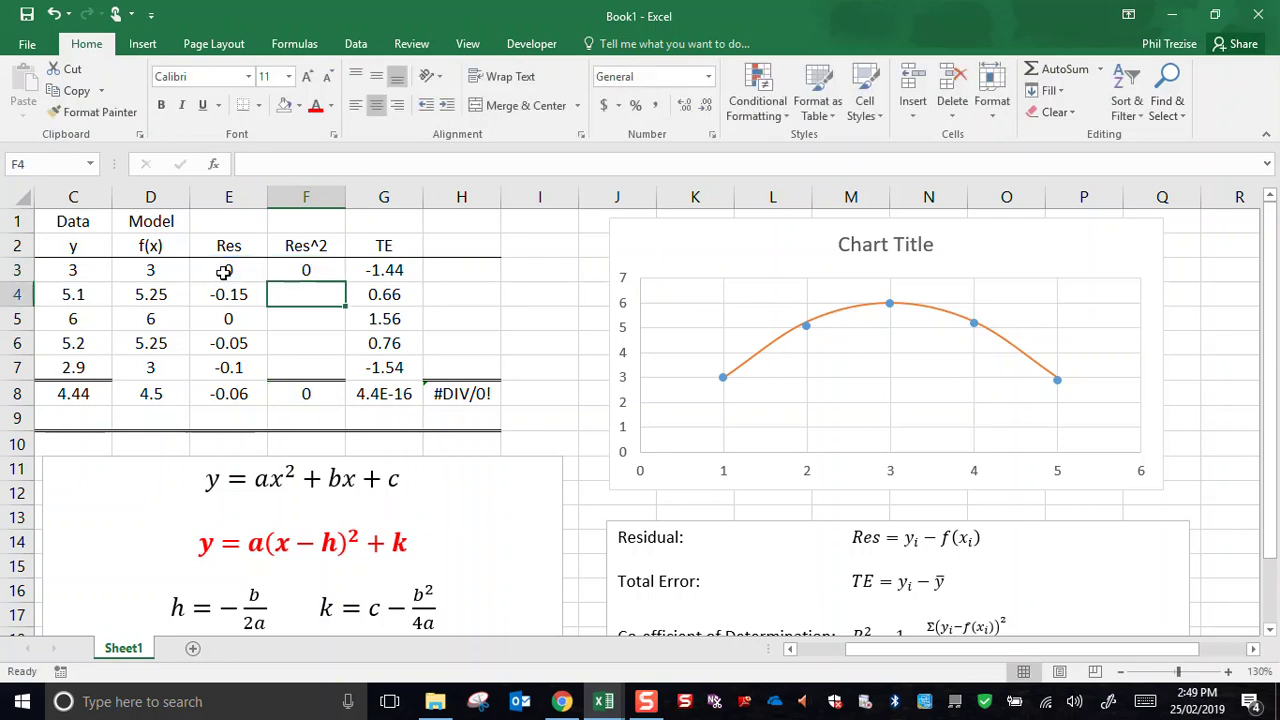
pyautogui.click(304, 270)
pyautogui.moveTo(345, 283); pyautogui.dragTo(340, 380)
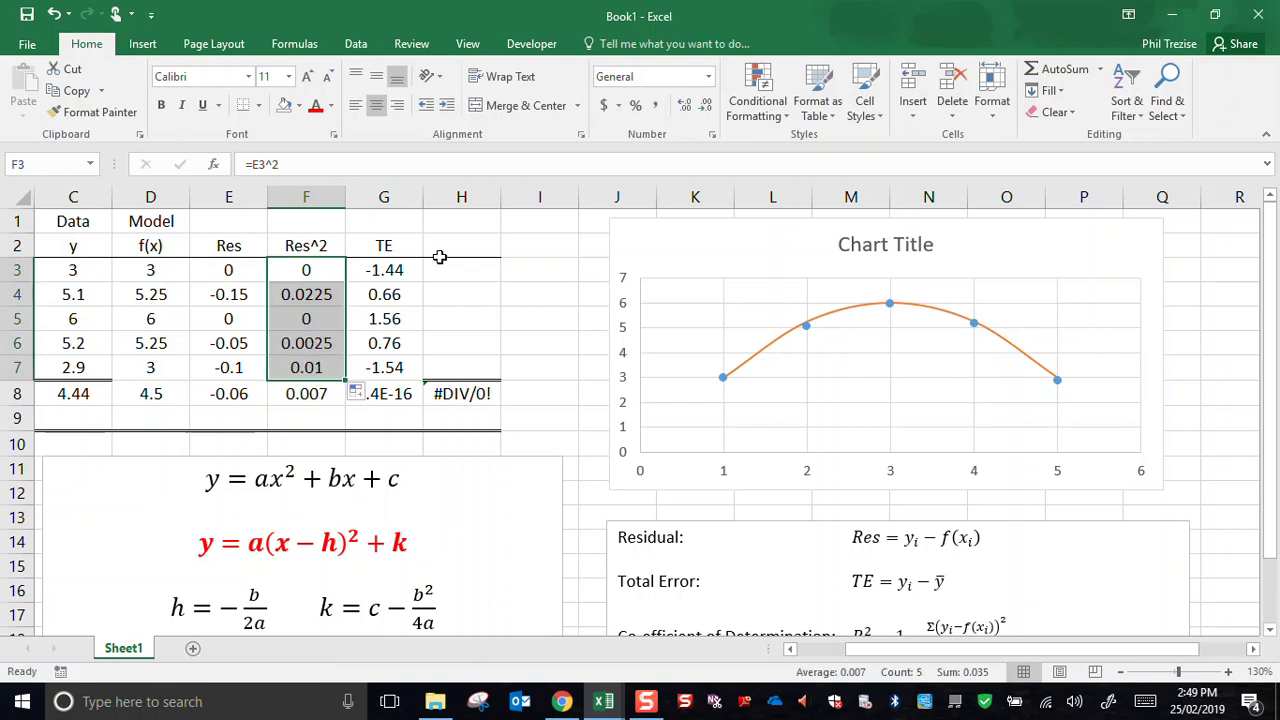
# Add a TE^2 header in H2 with =G3^2 filled down to H7.
pyautogui.click(438, 252)
pyautogui.write('TE^2')
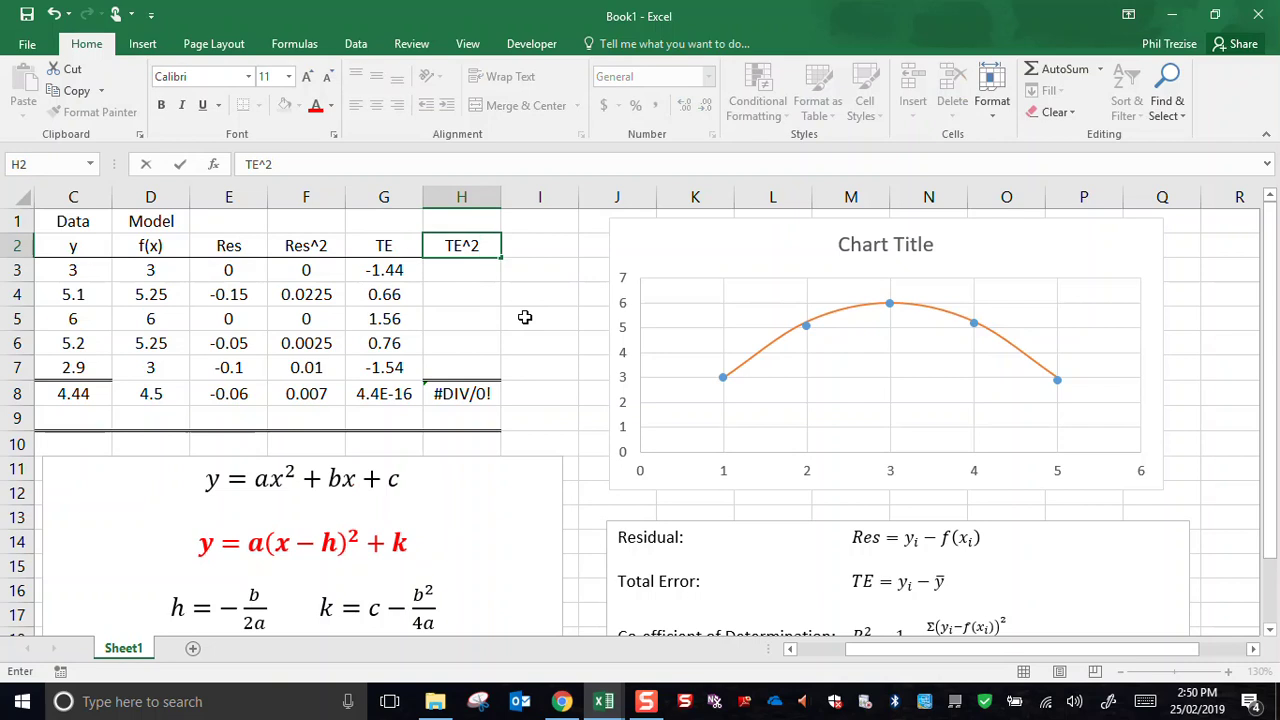
pyautogui.press('Return')
pyautogui.write('=')
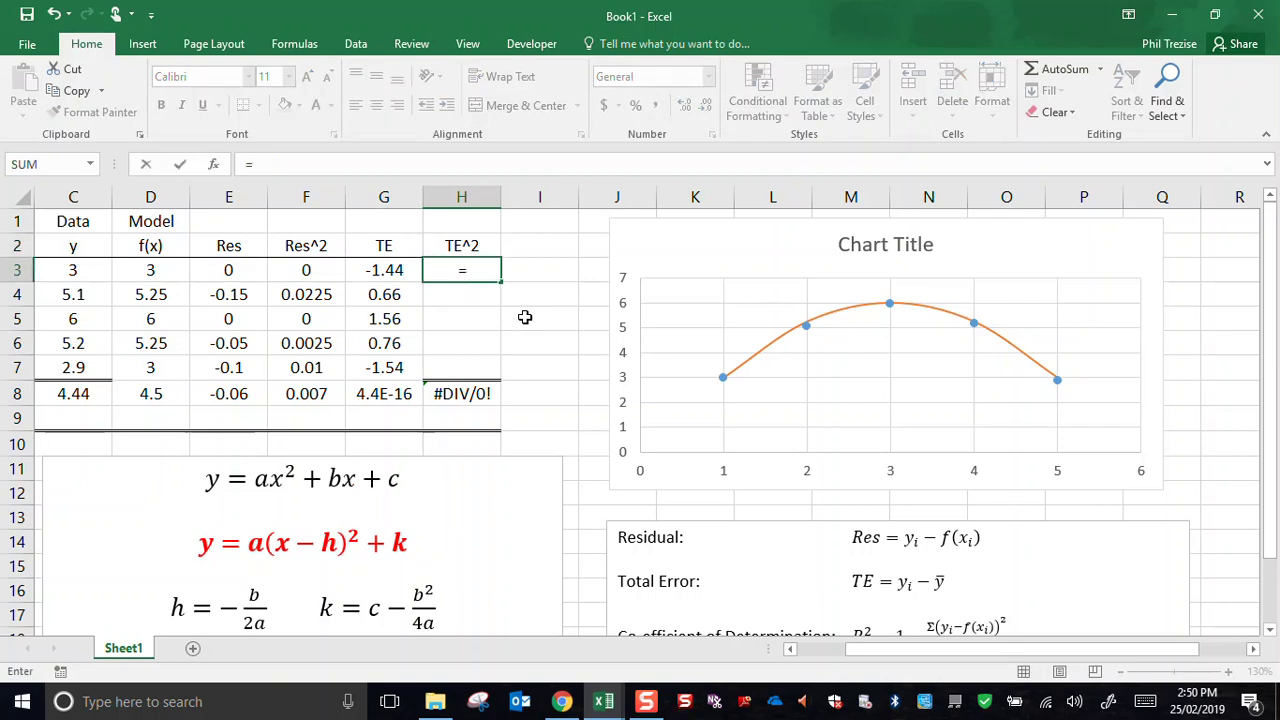
pyautogui.click(386, 271)
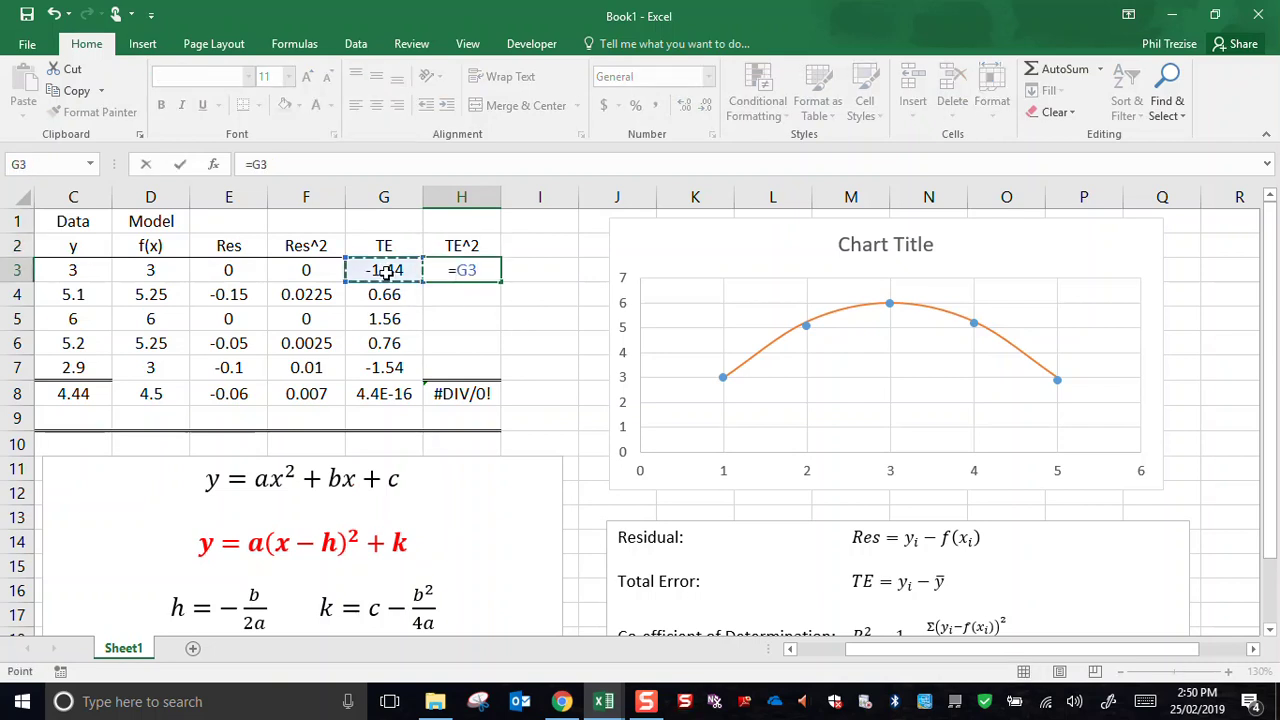
pyautogui.write('^2')
pyautogui.press('Return')
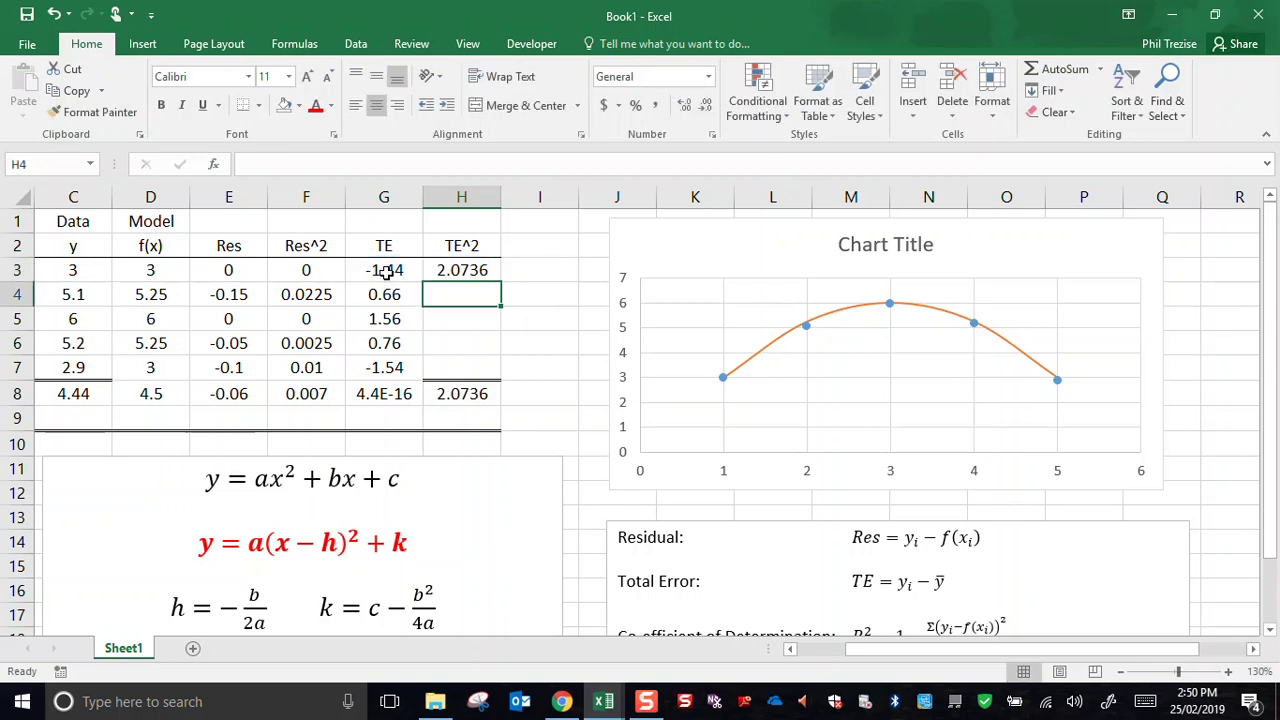
pyautogui.click(456, 278)
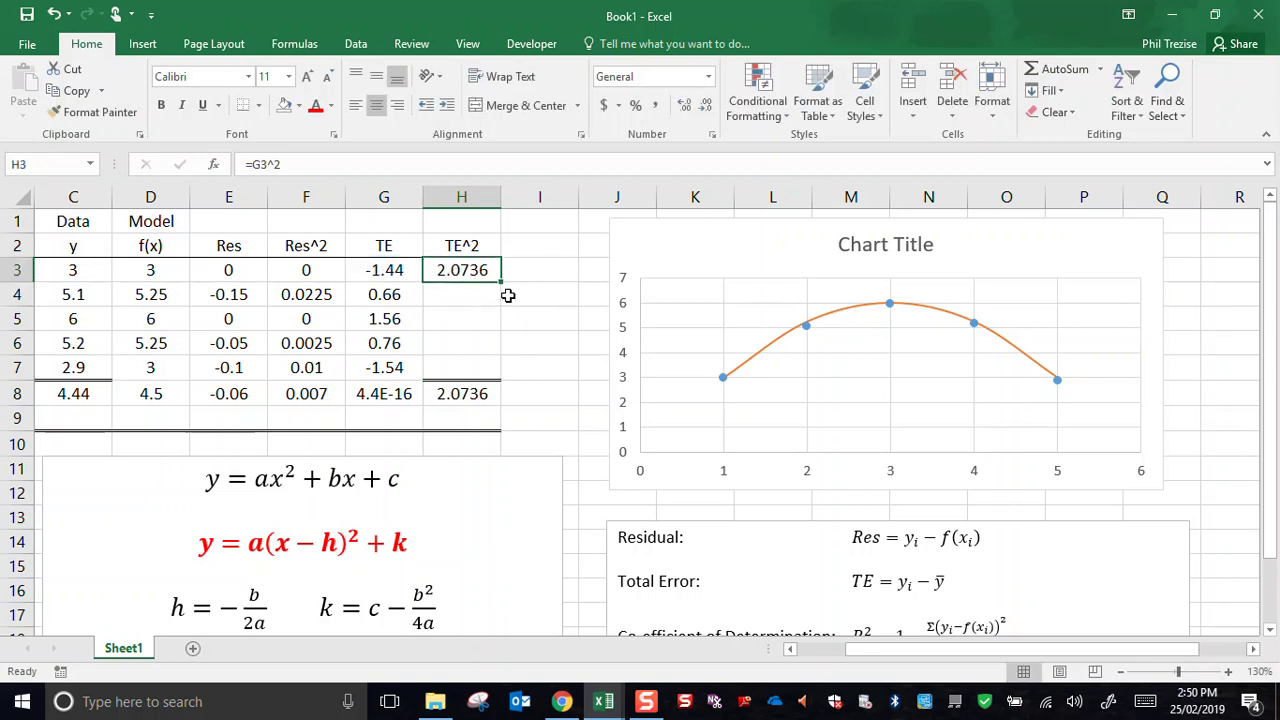
pyautogui.moveTo(501, 283); pyautogui.dragTo(494, 373)
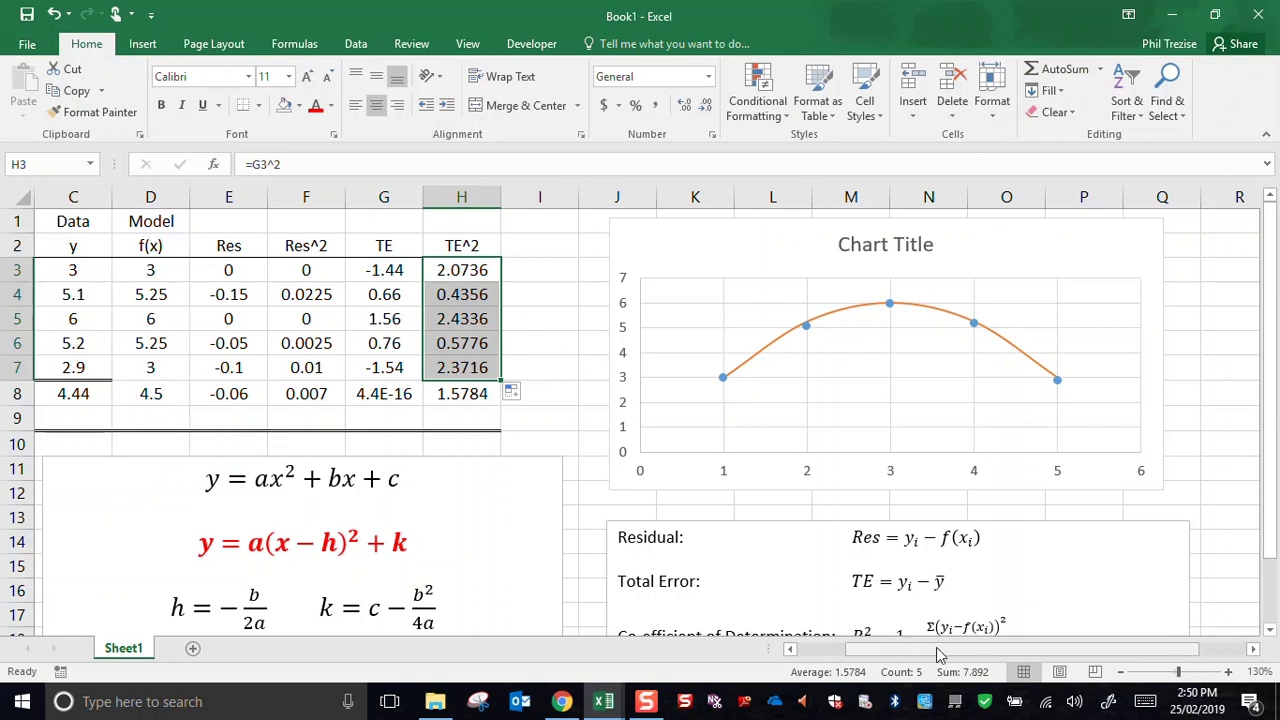
# Label row 9 'sum' and fill =SUM(B3:B7) from B9 across to H9.
pyautogui.scroll(-2, 1072, 549)
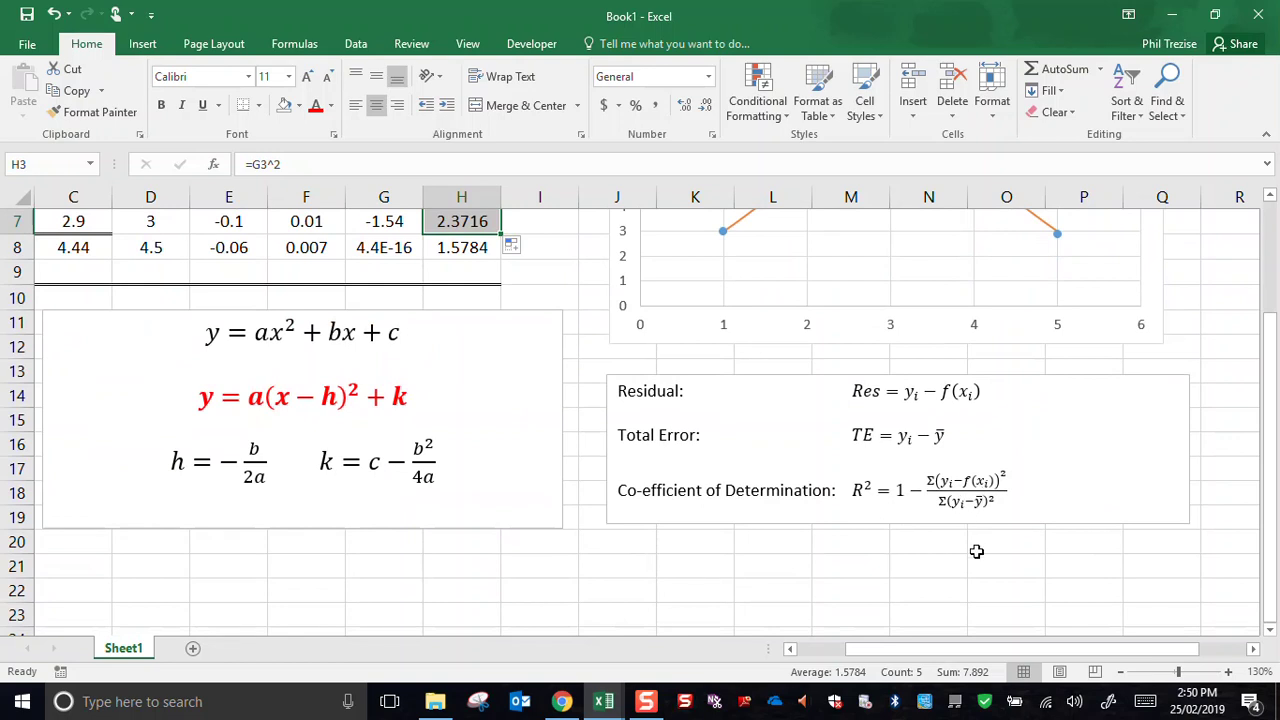
pyautogui.scroll(2, 690, 503)
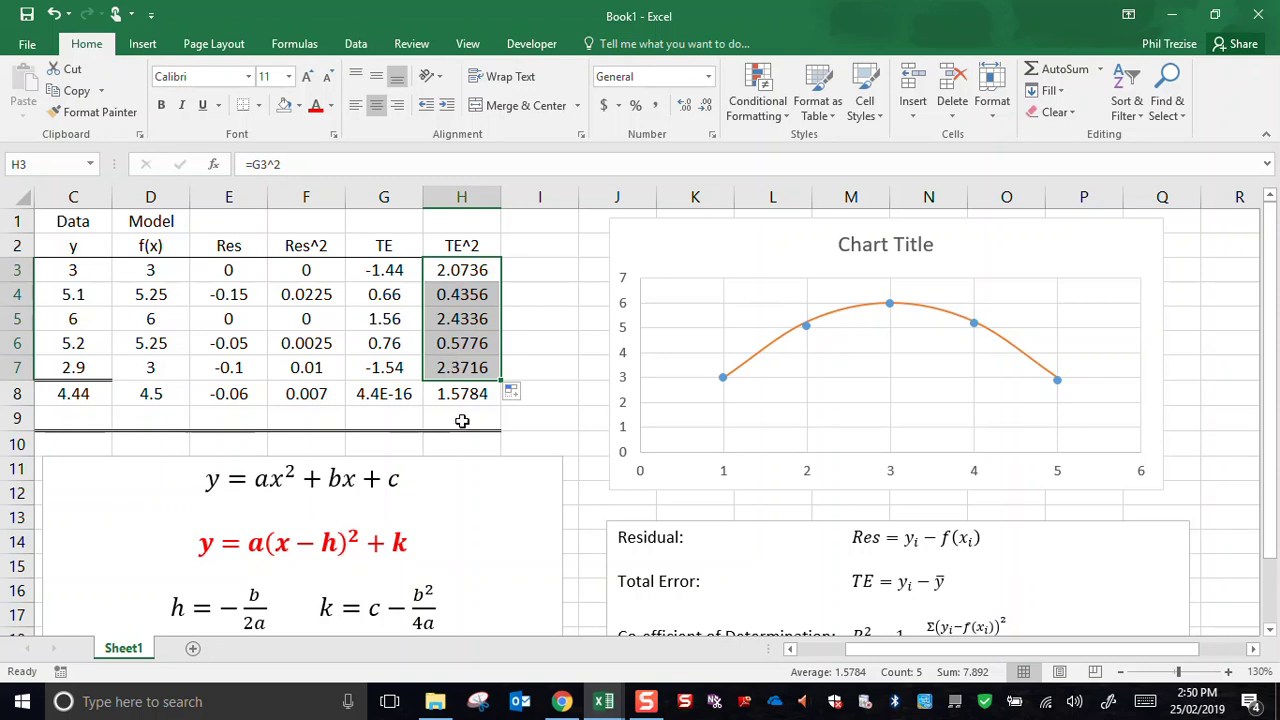
pyautogui.moveTo(880, 649); pyautogui.dragTo(840, 649)
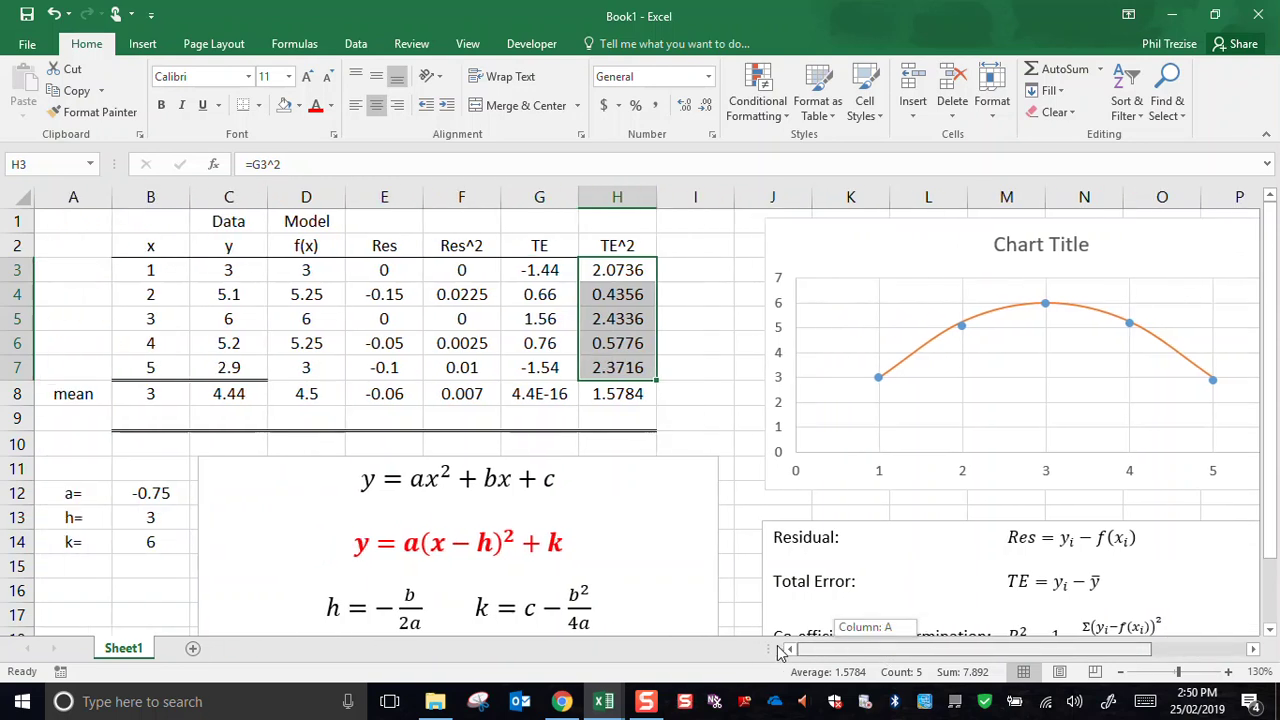
pyautogui.click(70, 420)
pyautogui.write('sum')
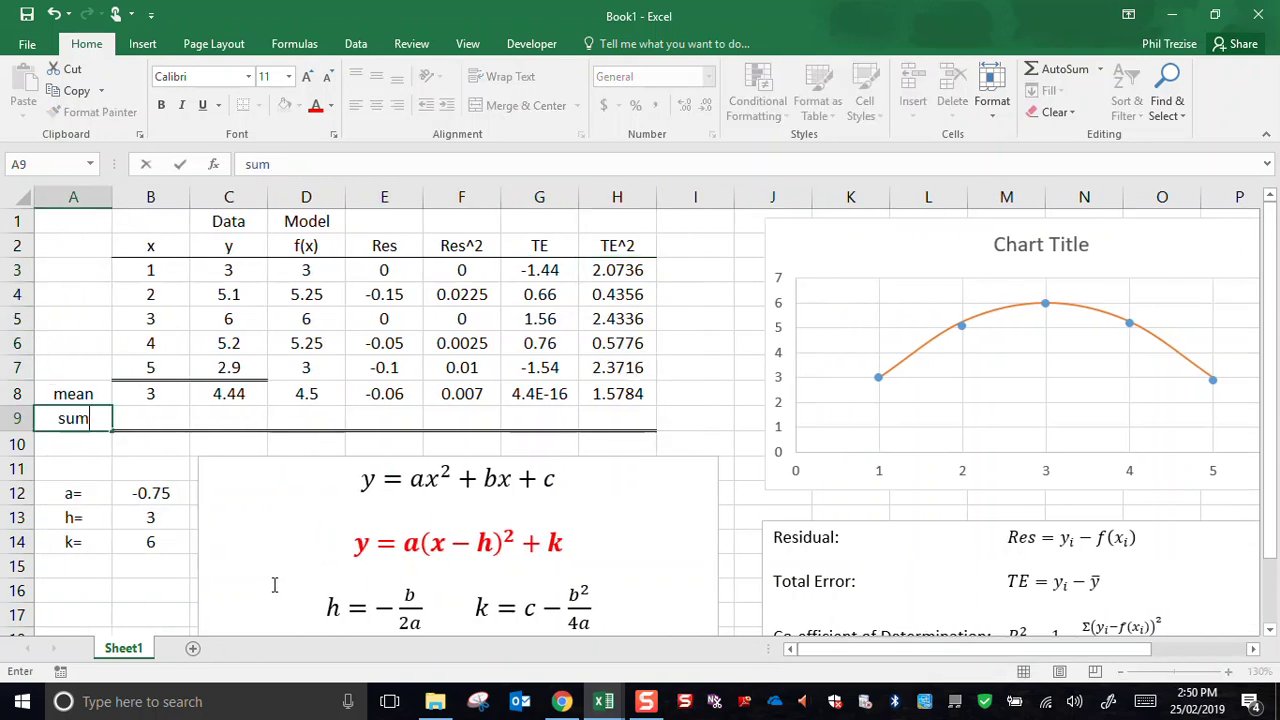
pyautogui.press('Tab')
pyautogui.write('=')
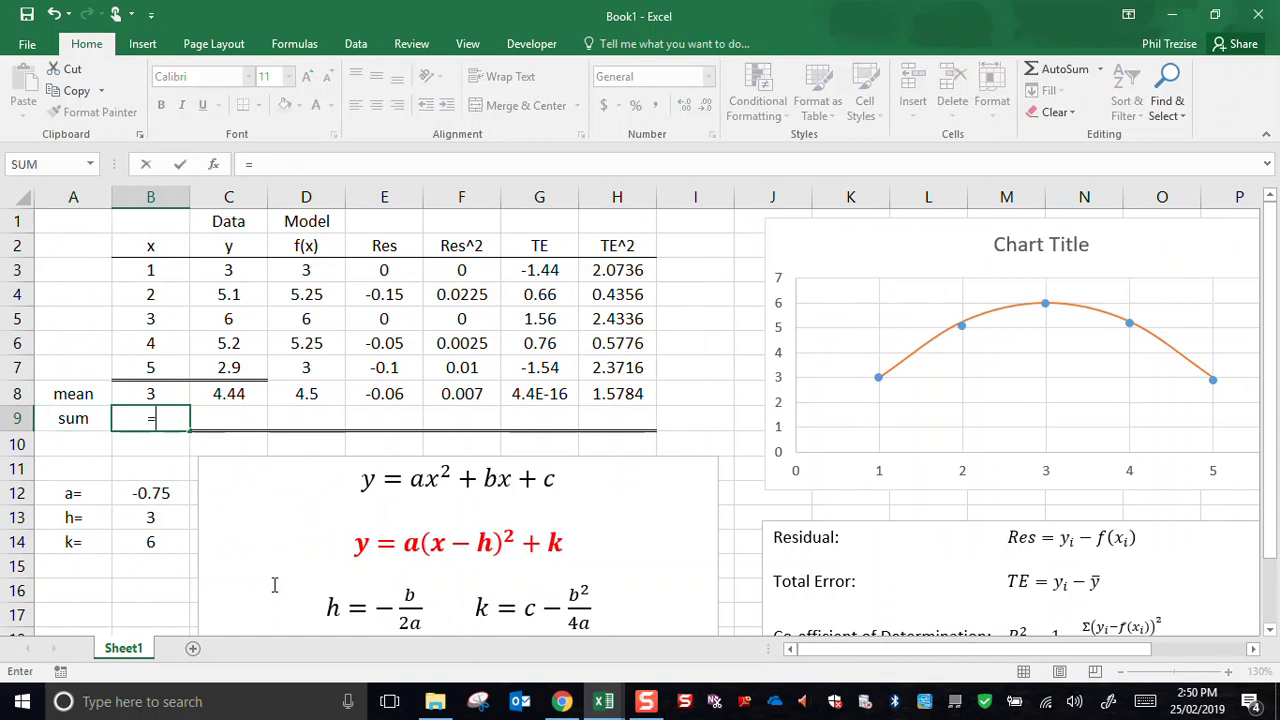
pyautogui.write('sum(')
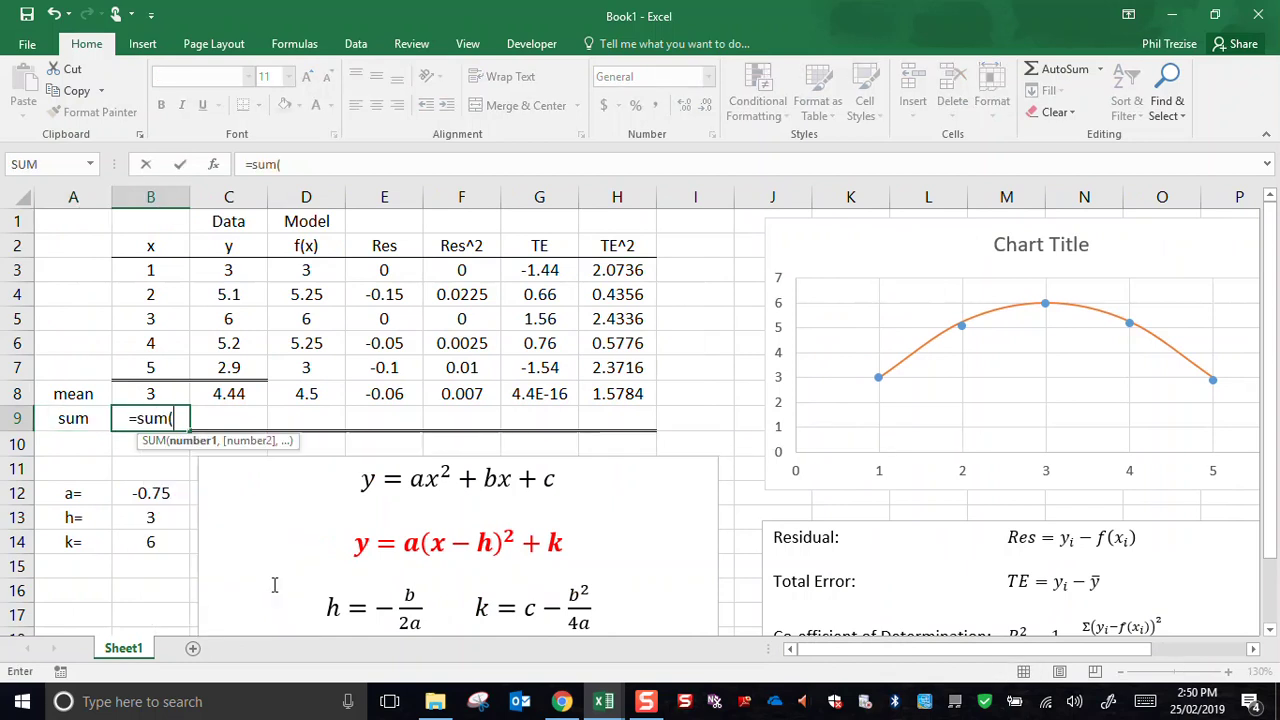
pyautogui.moveTo(150, 268); pyautogui.dragTo(148, 357)
pyautogui.write(')')
pyautogui.press('Return')
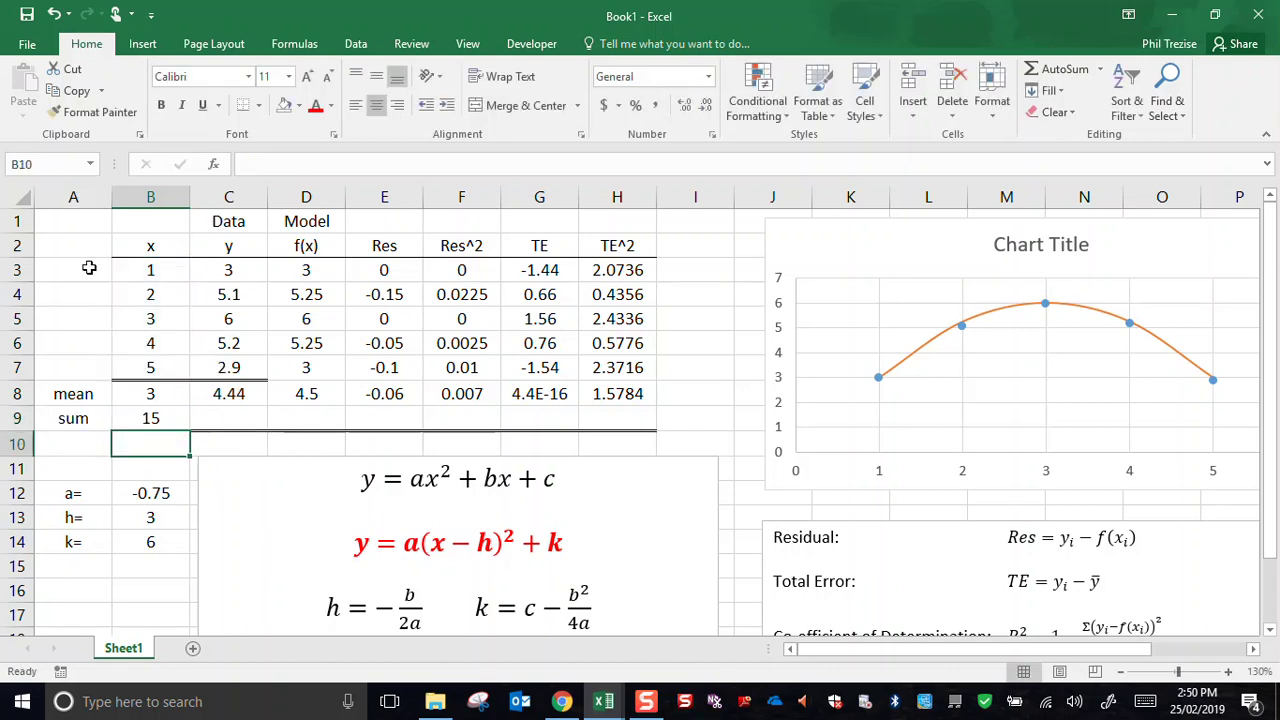
pyautogui.click(140, 417)
pyautogui.moveTo(193, 432); pyautogui.dragTo(626, 424)
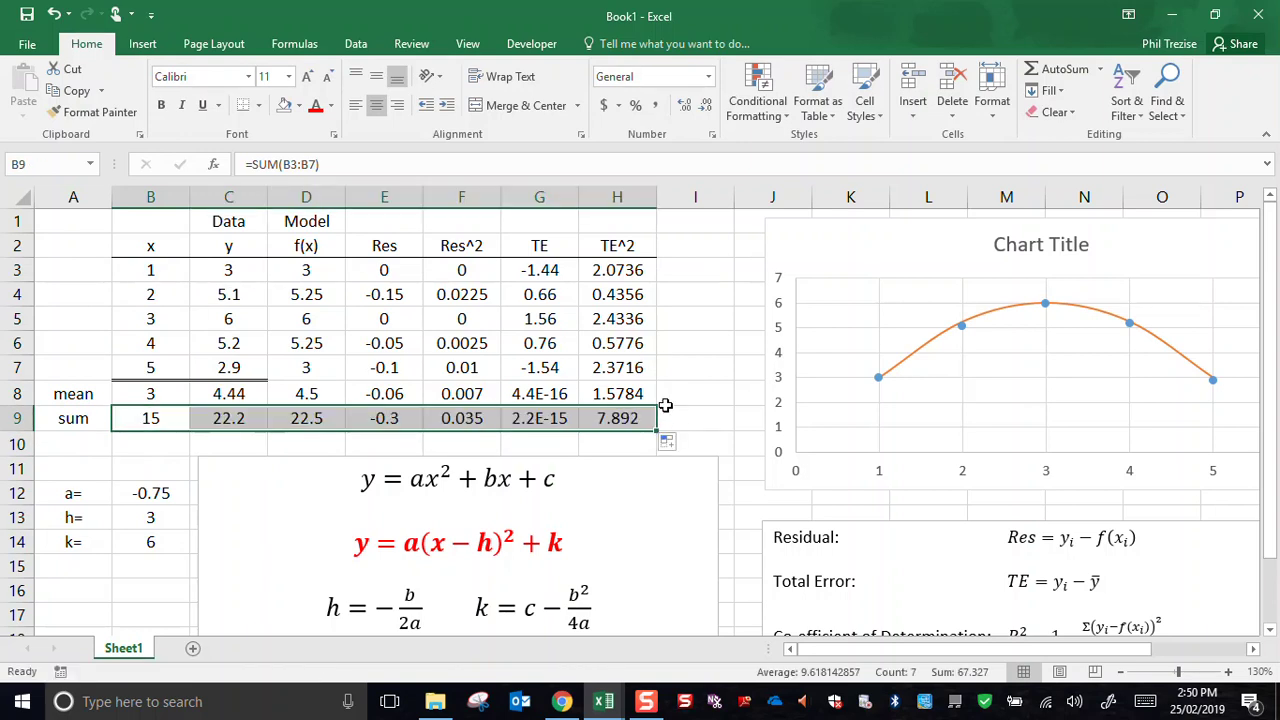
# Give the last data row B7:H7 a double bottom border.
pyautogui.moveTo(147, 366); pyautogui.dragTo(620, 368)
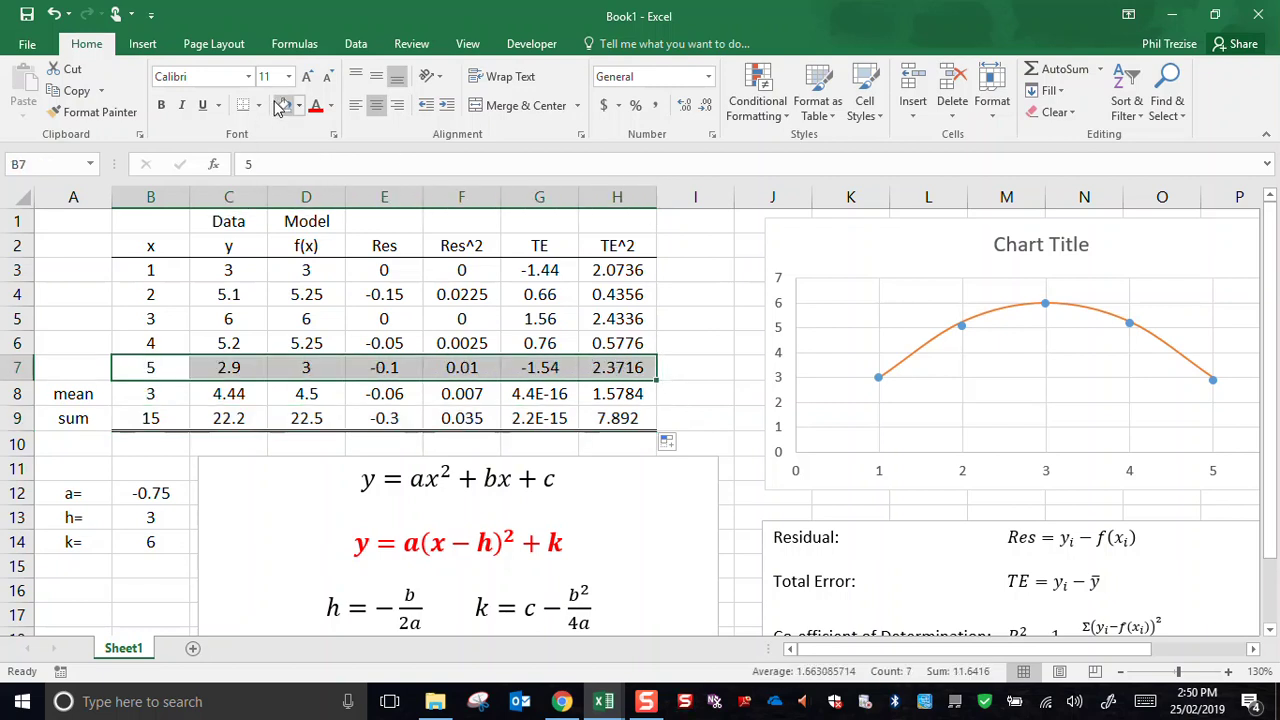
pyautogui.click(258, 105)
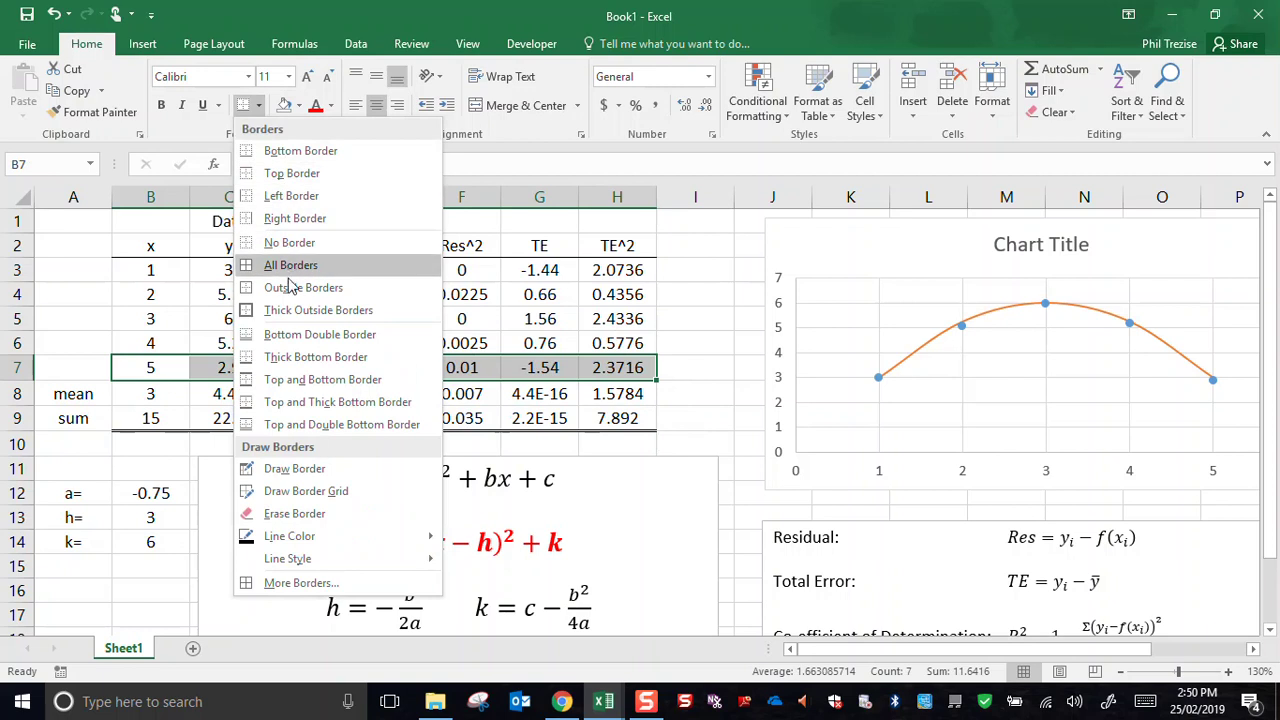
pyautogui.click(304, 335)
pyautogui.click(676, 367)
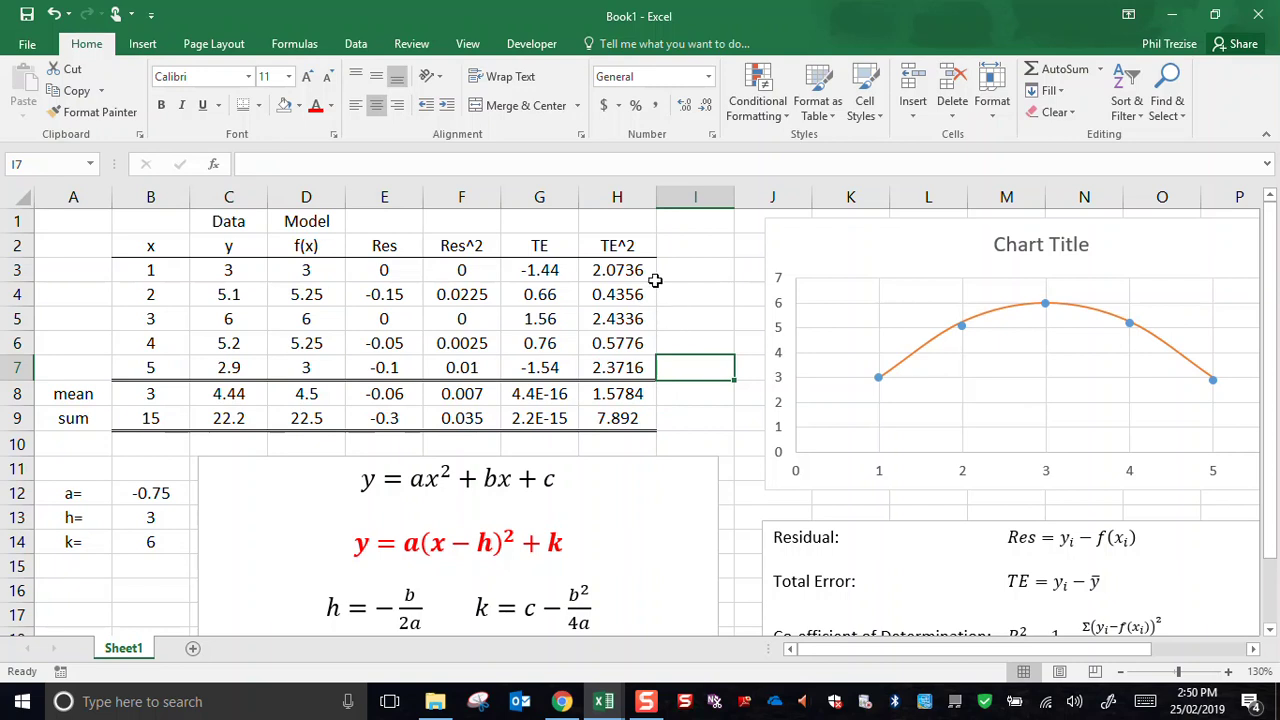
# Check the TE^2 total in H9 (7.892) and Res^2 total in F9 (0.035).
pyautogui.click(633, 421)
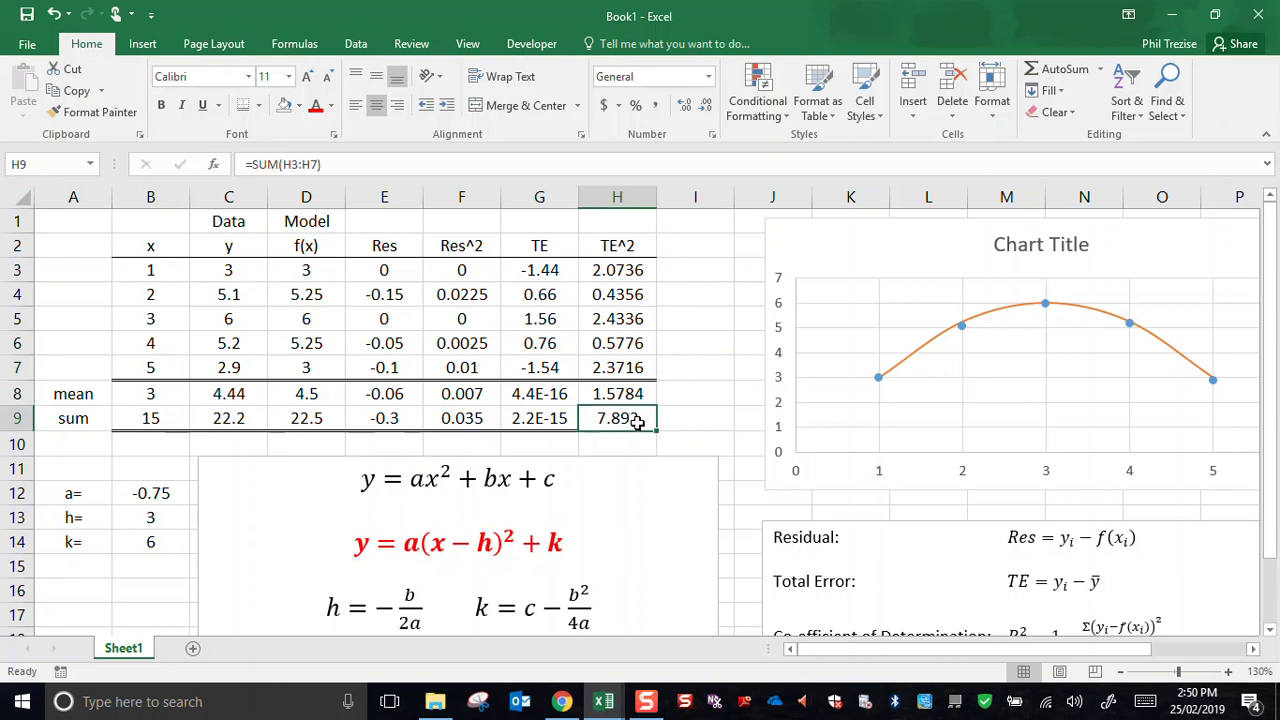
pyautogui.click(482, 418)
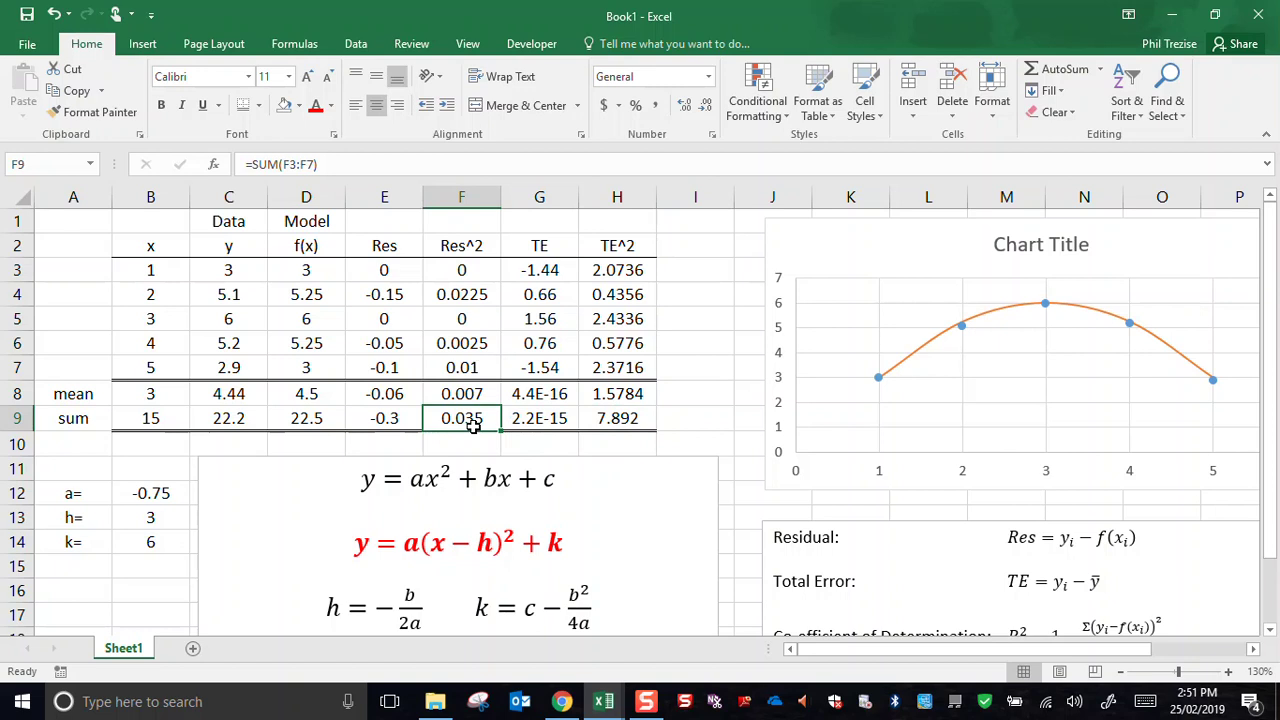
pyautogui.scroll(-3, 663, 406)
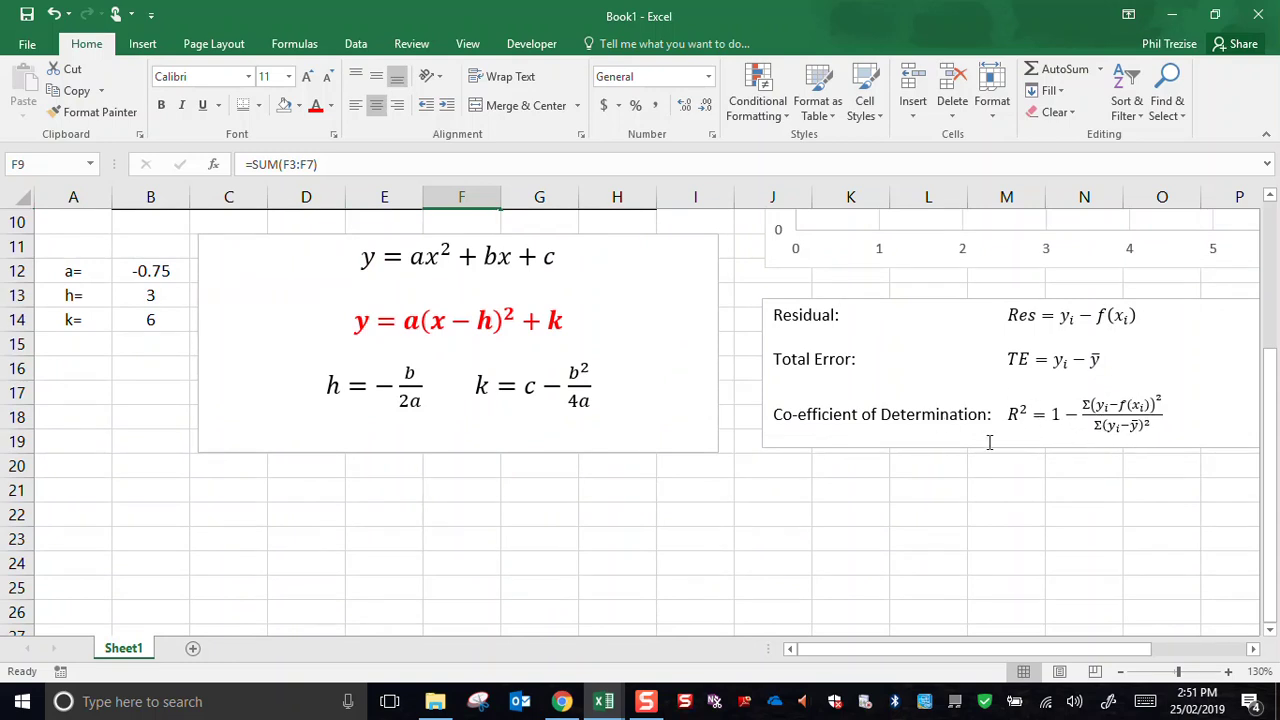
# Label A17 'R^2 =' and enter =1-(F9/H9) in B17, giving 0.99557.
pyautogui.scroll(3, 175, 465)
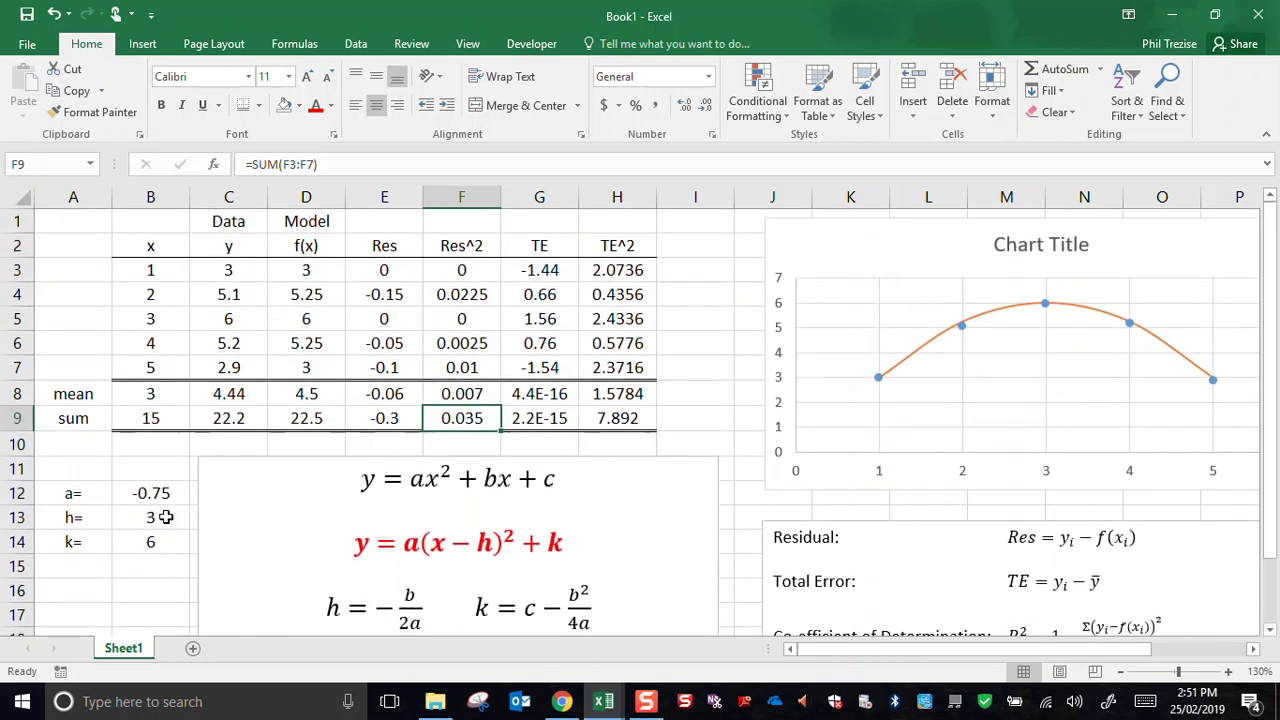
pyautogui.scroll(-1, 160, 510)
pyautogui.click(73, 543)
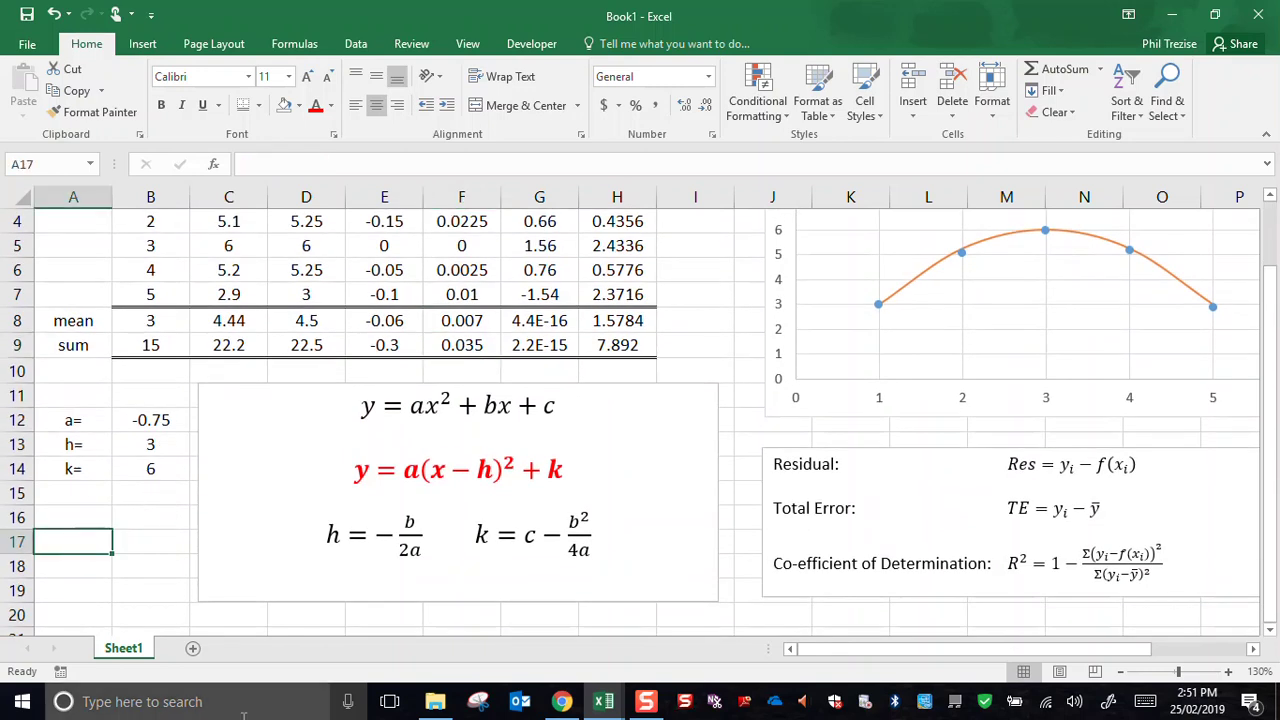
pyautogui.write('R^2')
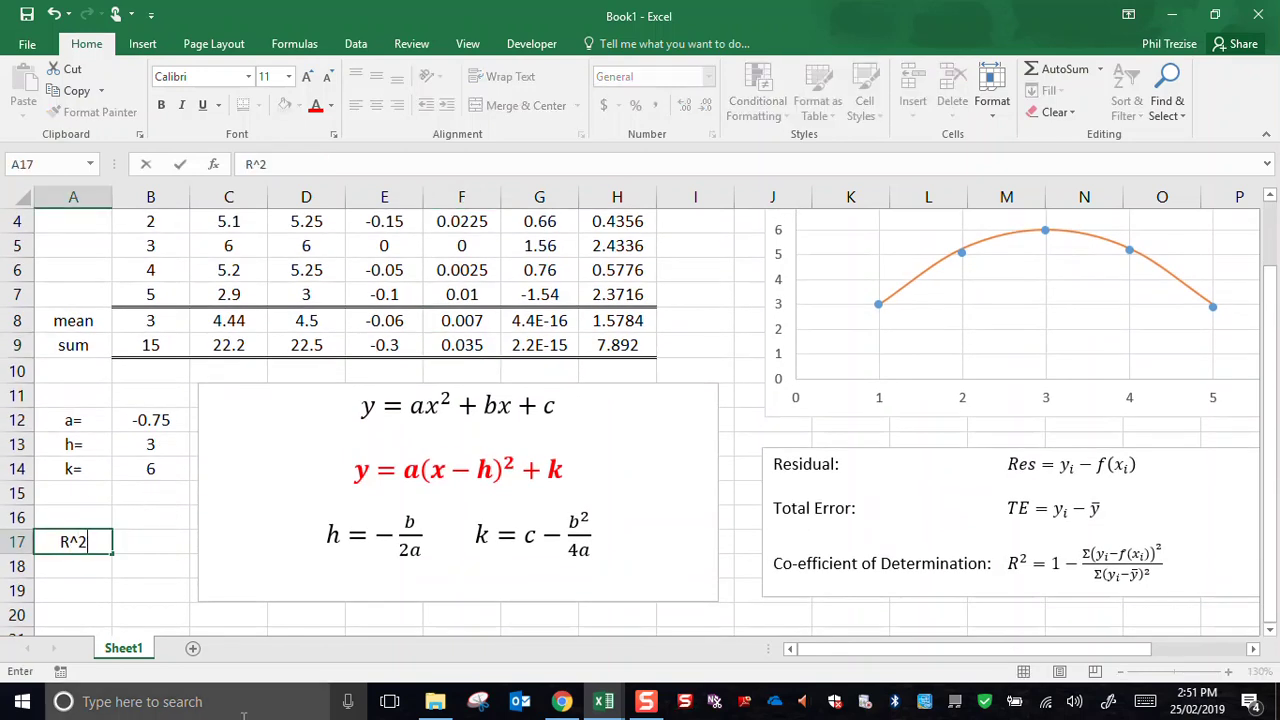
pyautogui.write(' =')
pyautogui.press('Tab')
pyautogui.write('=')
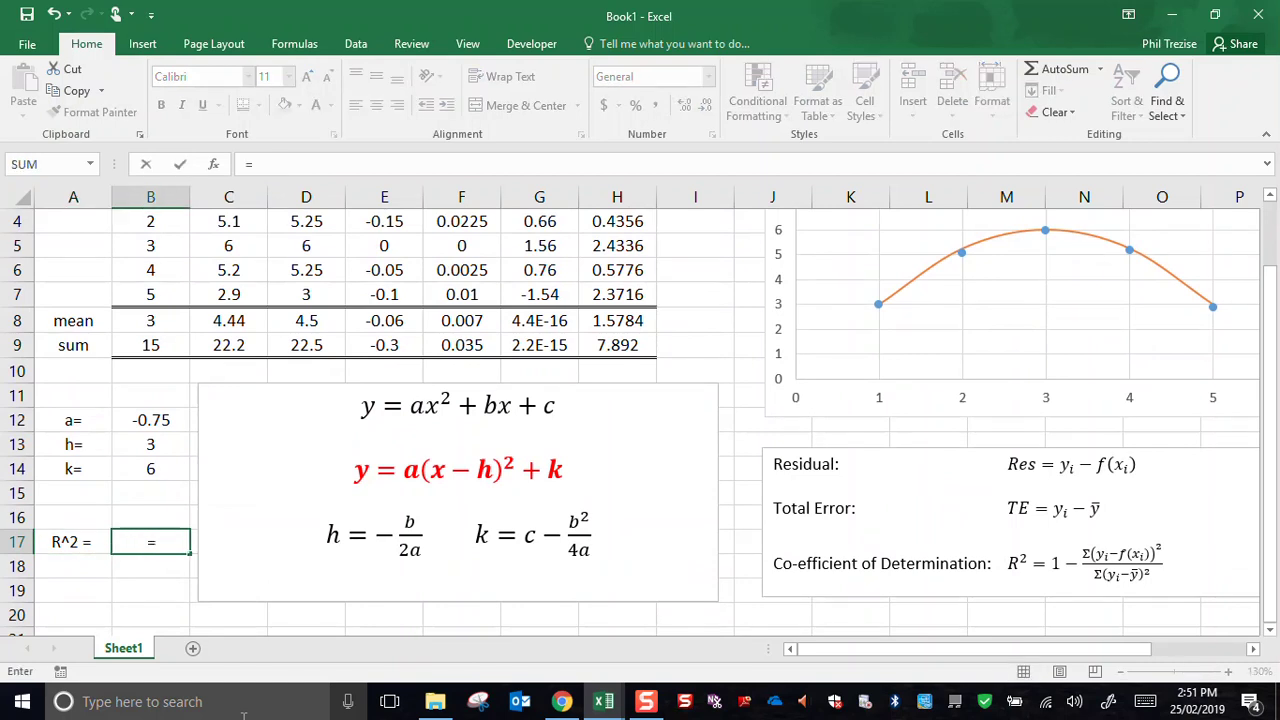
pyautogui.write('1-(')
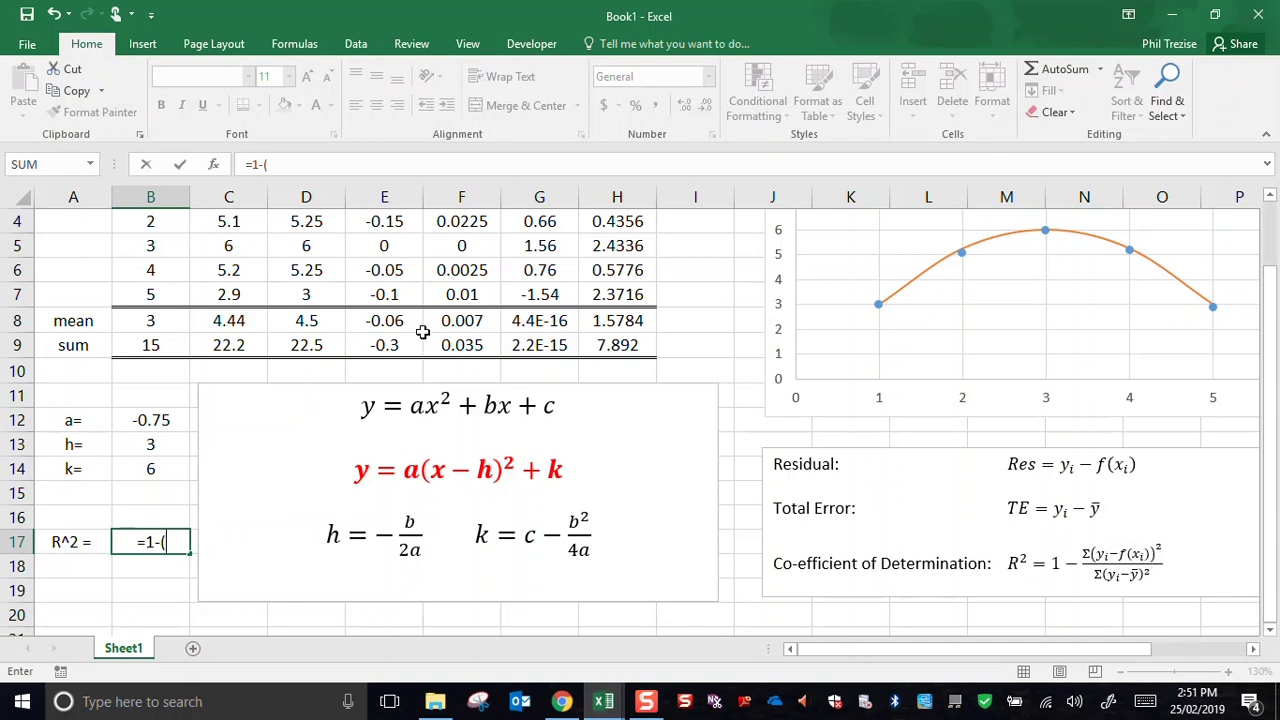
pyautogui.scroll(1, 420, 330)
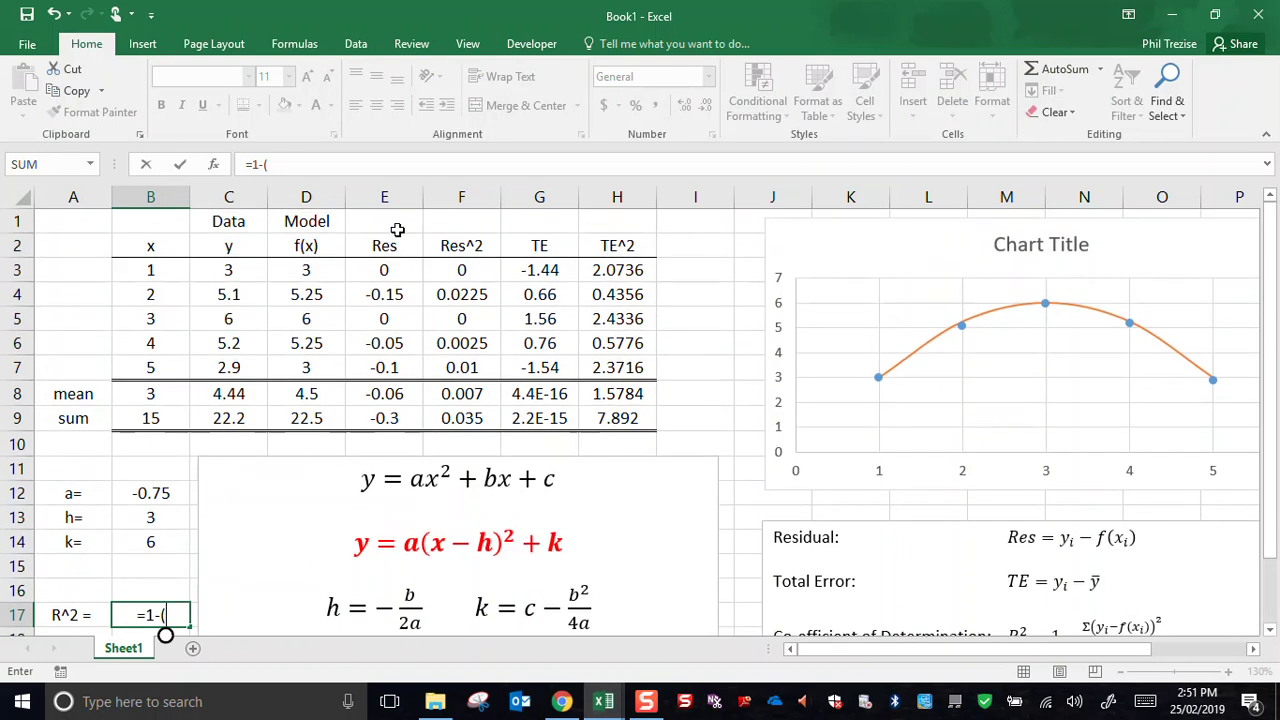
pyautogui.click(467, 420)
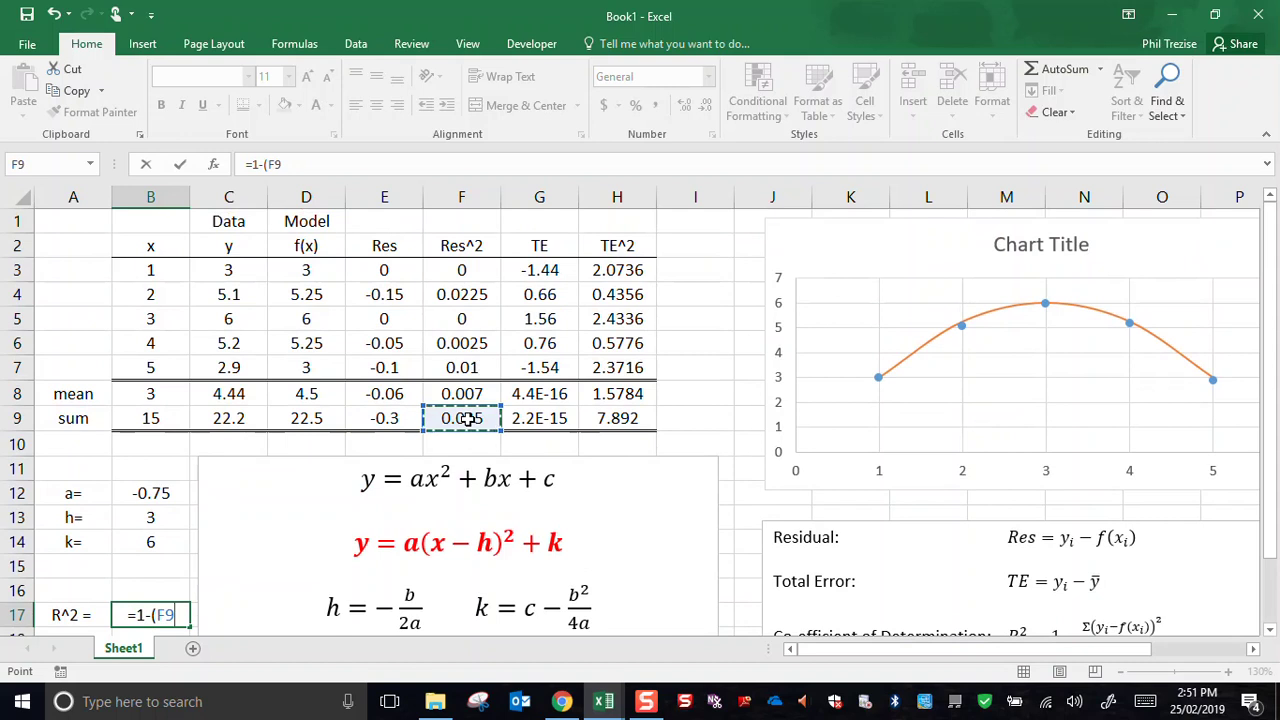
pyautogui.write('/')
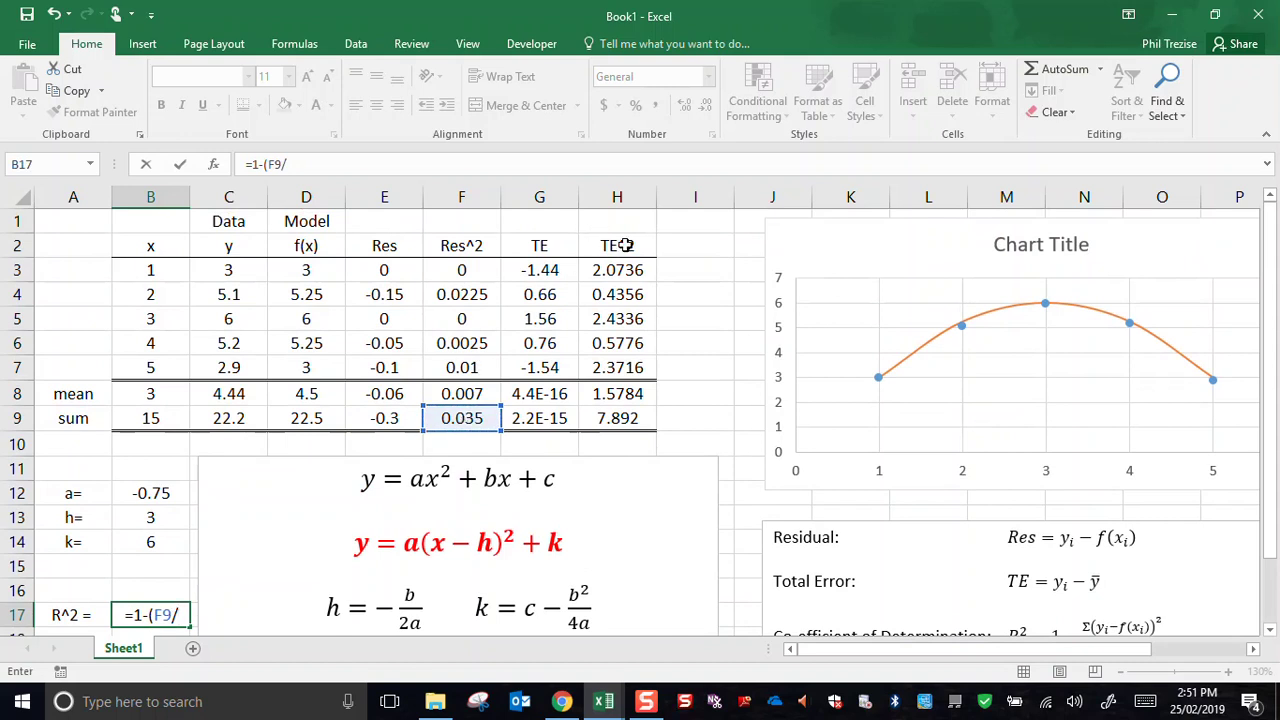
pyautogui.click(620, 418)
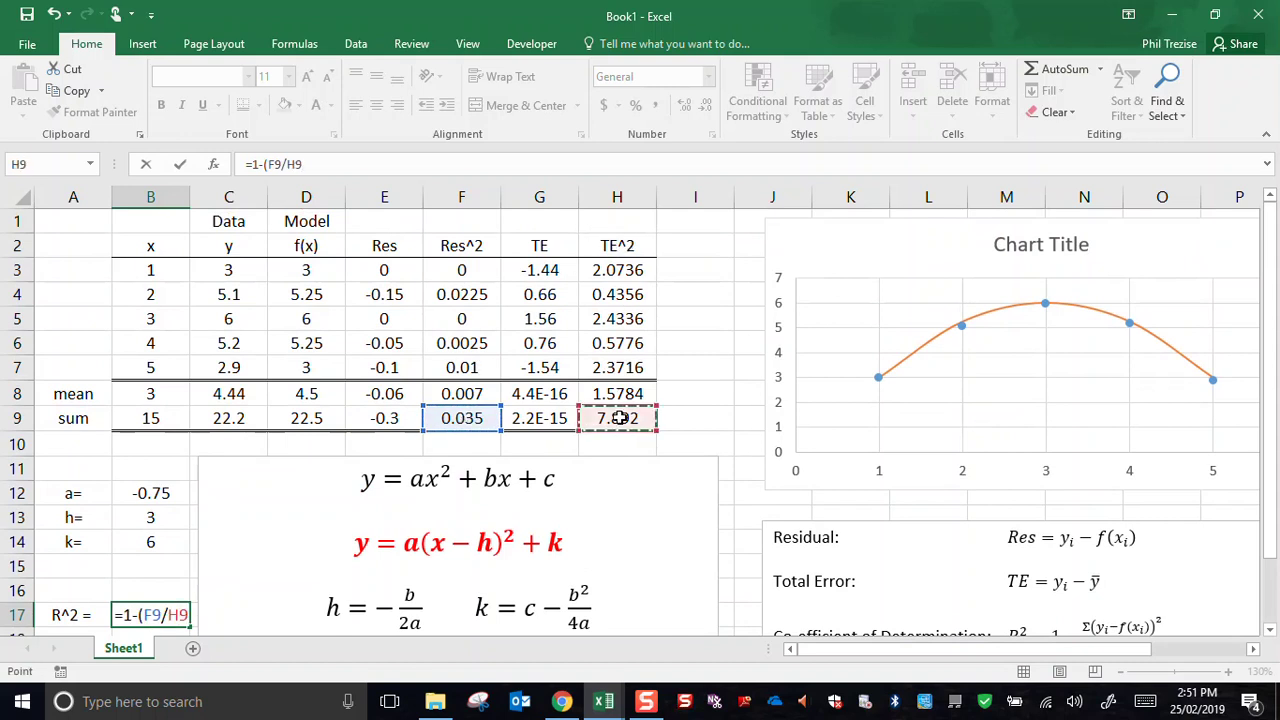
pyautogui.write(')')
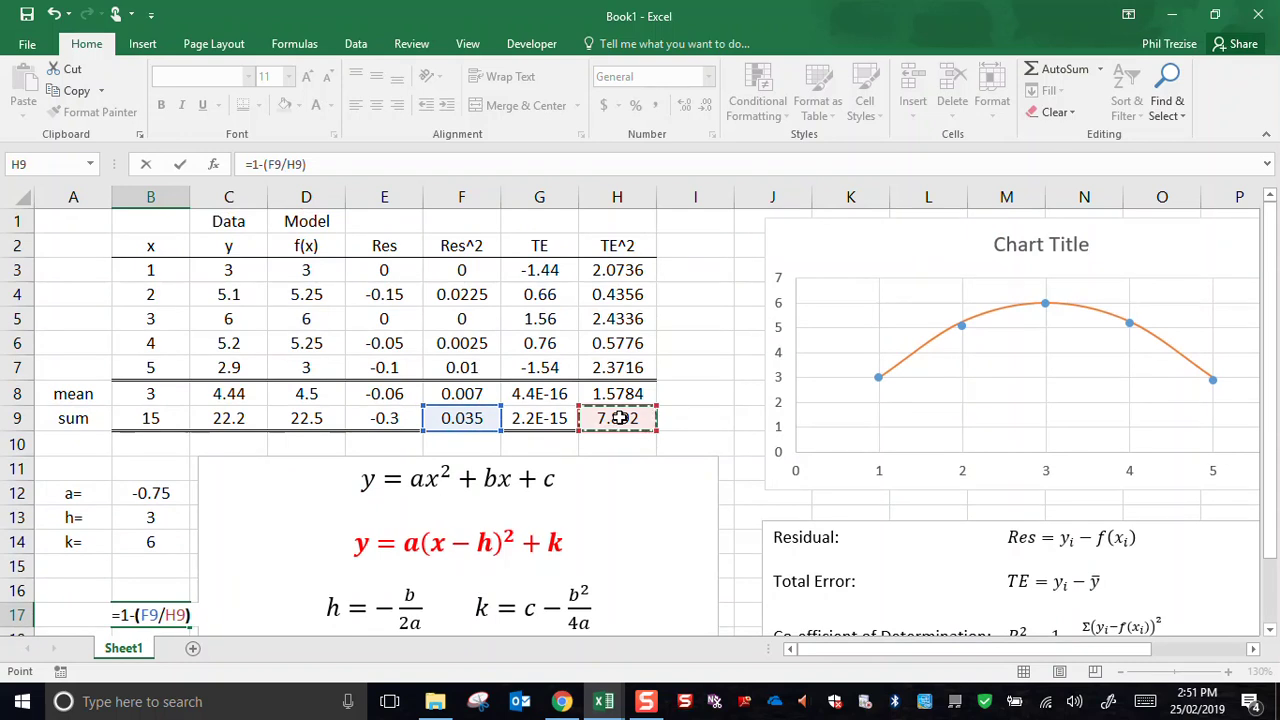
pyautogui.press('Return')
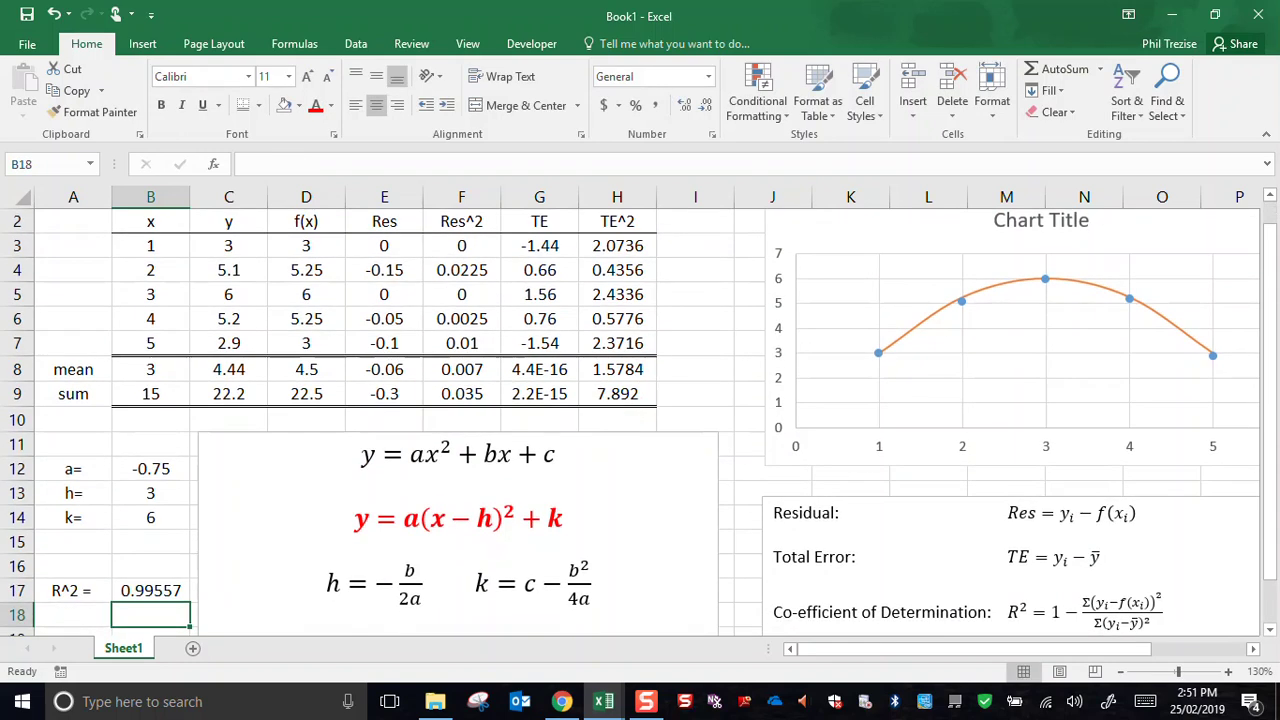
# Zoom out to 110% and select the a parameter cell B12.
pyautogui.scroll(-1, 142, 568)
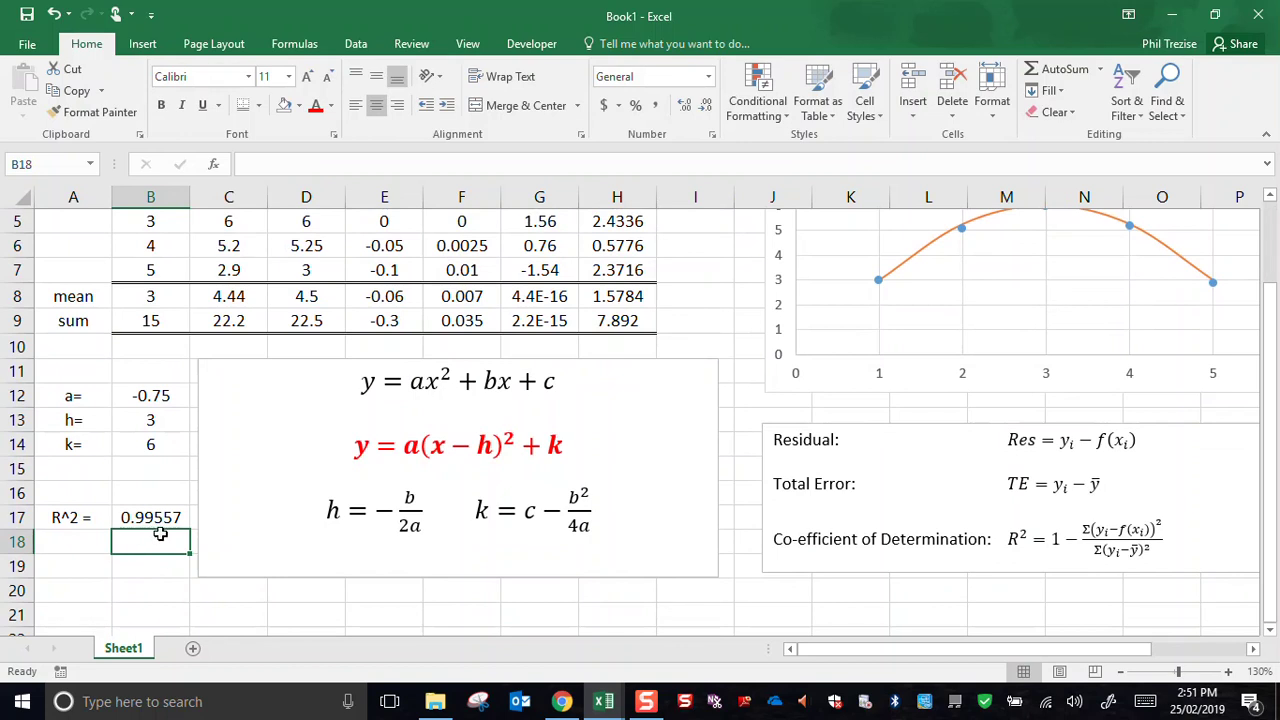
pyautogui.click(1121, 672)
pyautogui.click(1121, 672)
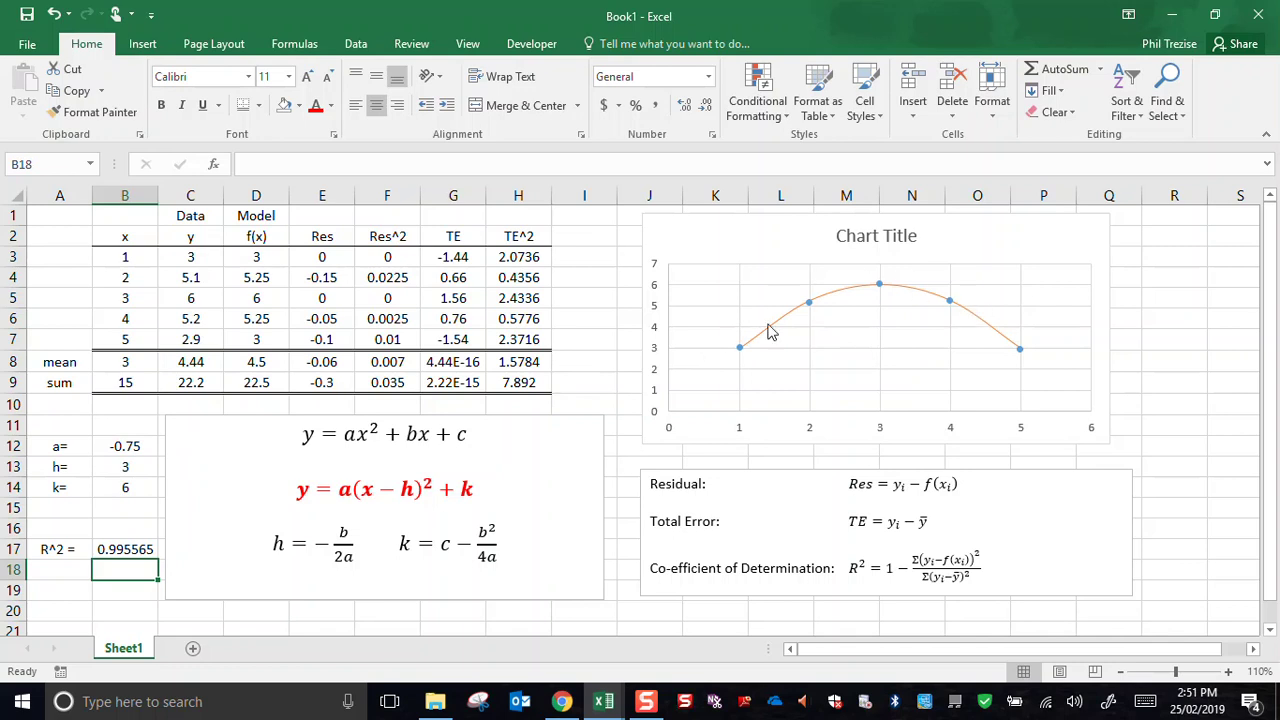
pyautogui.click(128, 446)
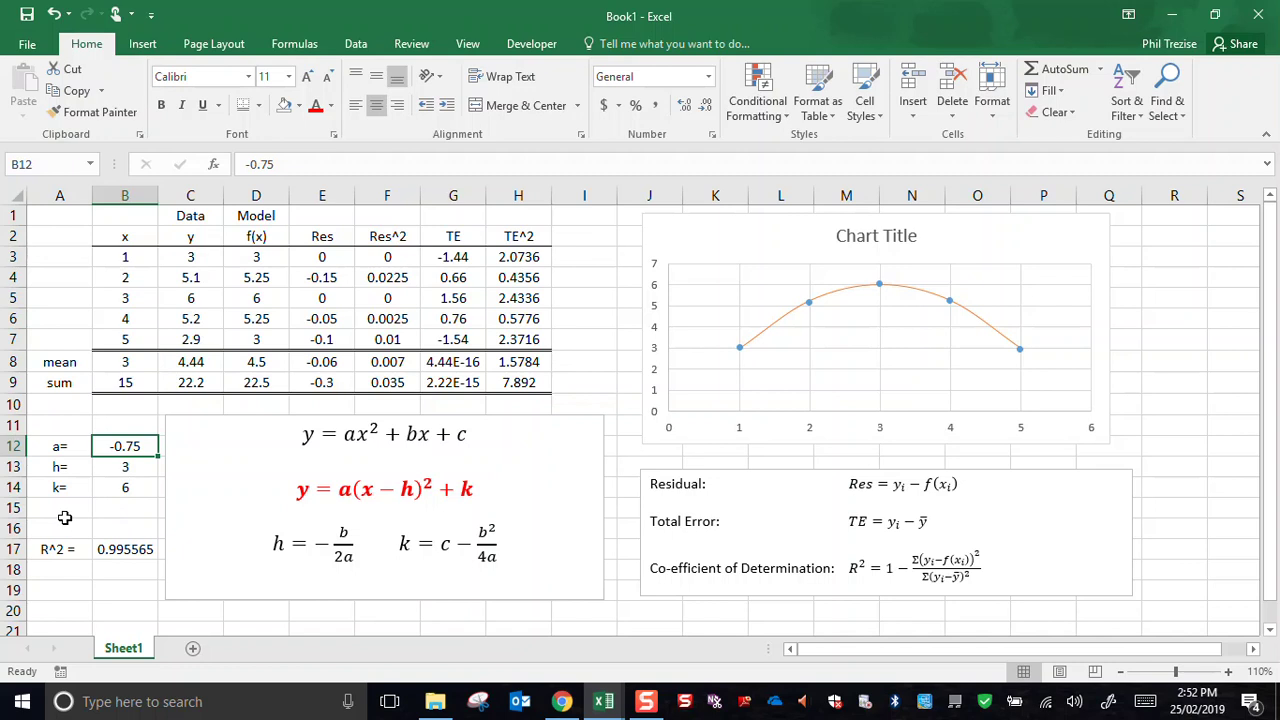
# Enter h = 2.99333 in B13 and k = 5.94003 in B14.
pyautogui.press('Down')
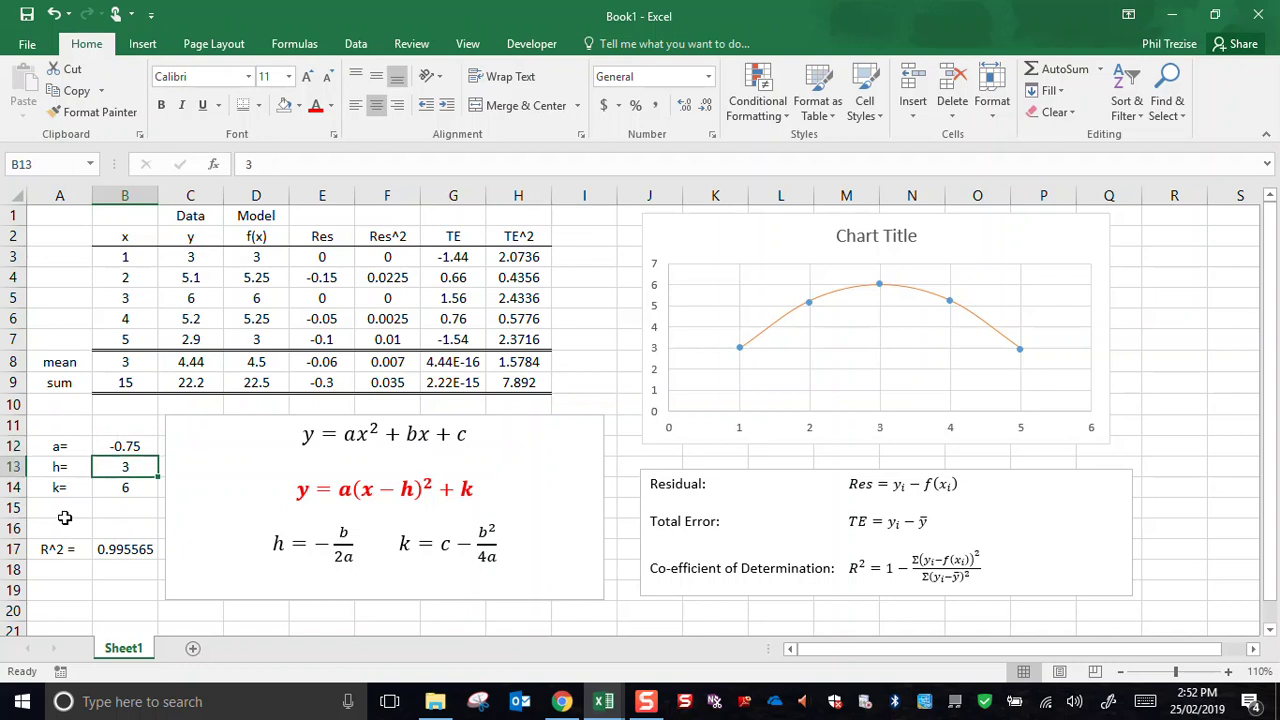
pyautogui.write('2')
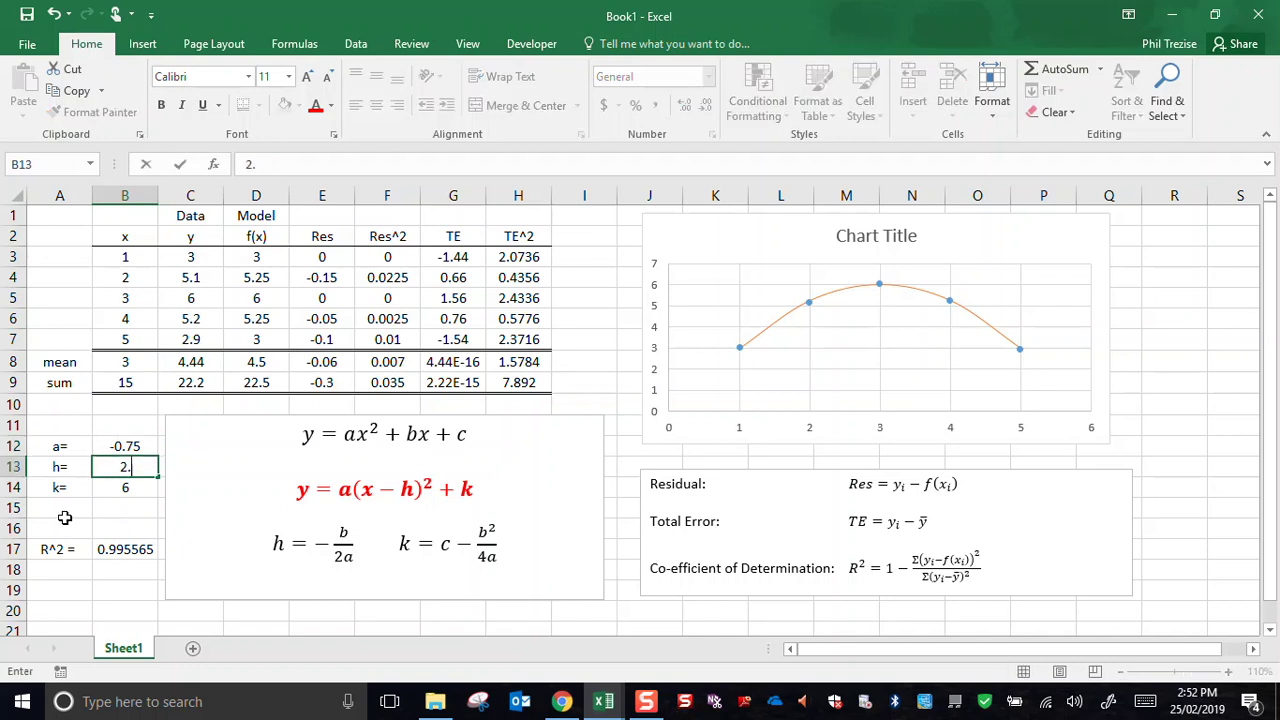
pyautogui.write('.99333')
pyautogui.press('Return')
pyautogui.write('5.94')
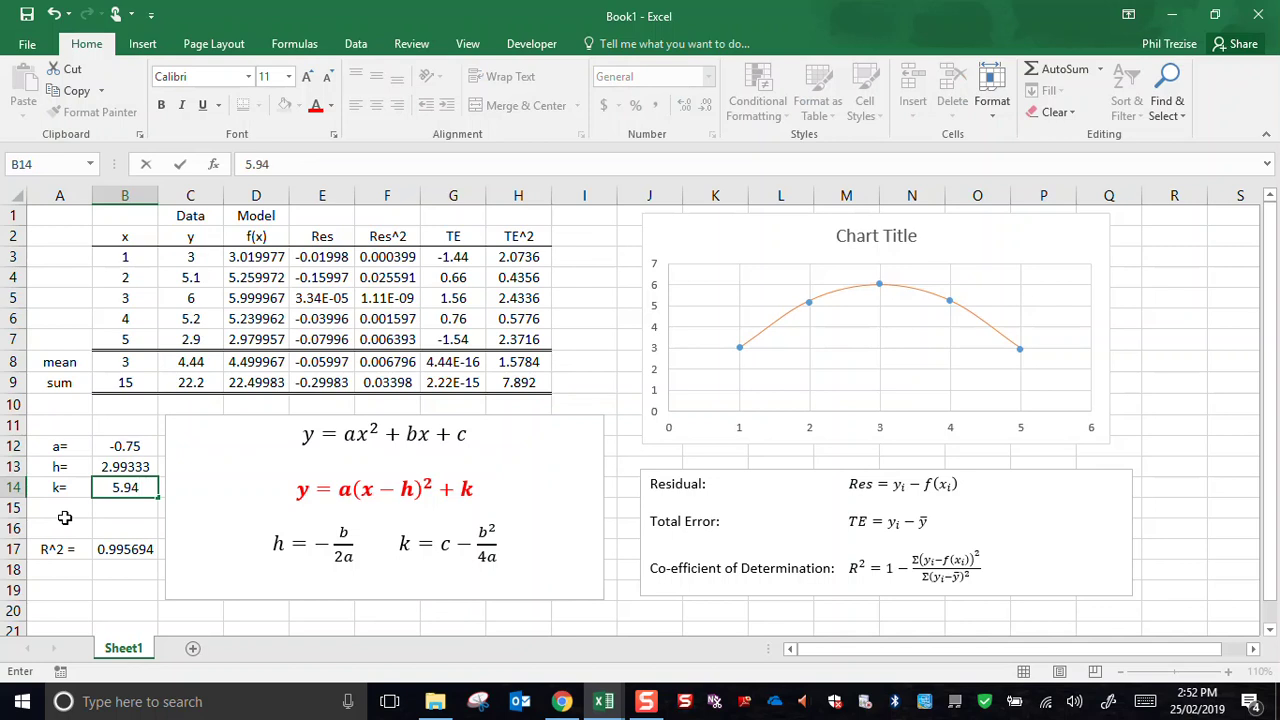
pyautogui.write('003')
pyautogui.press('Return')
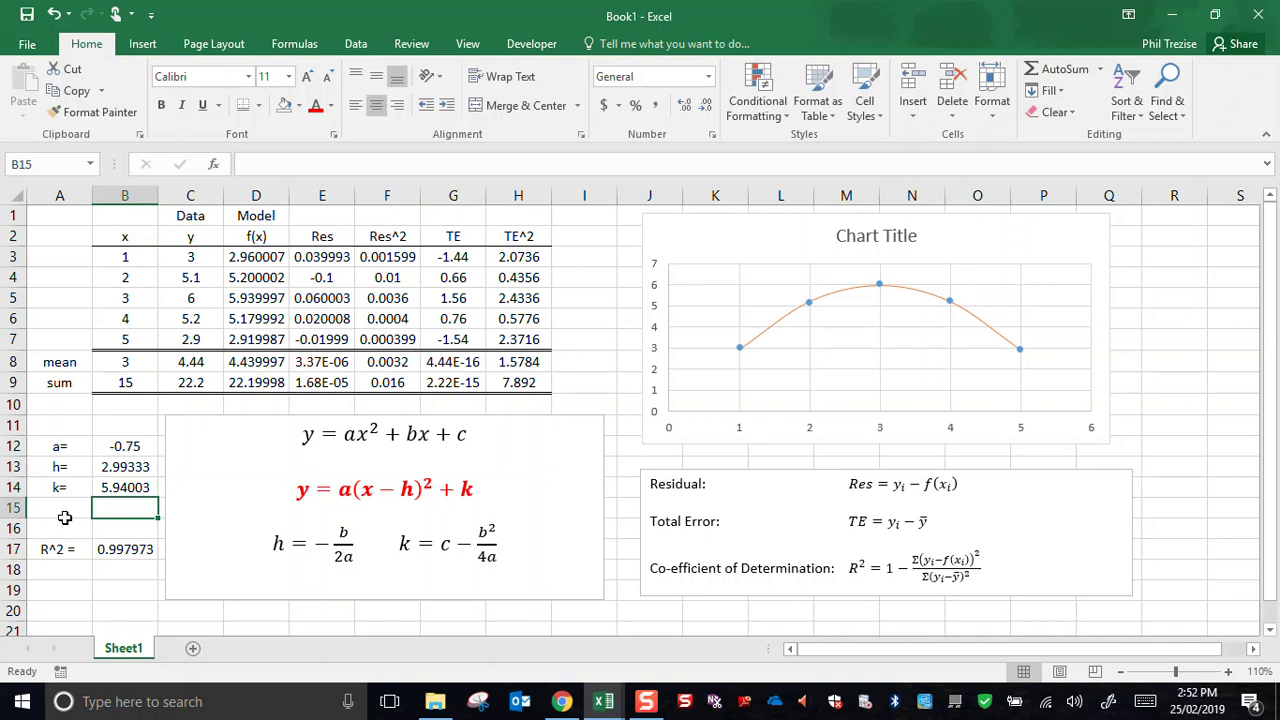